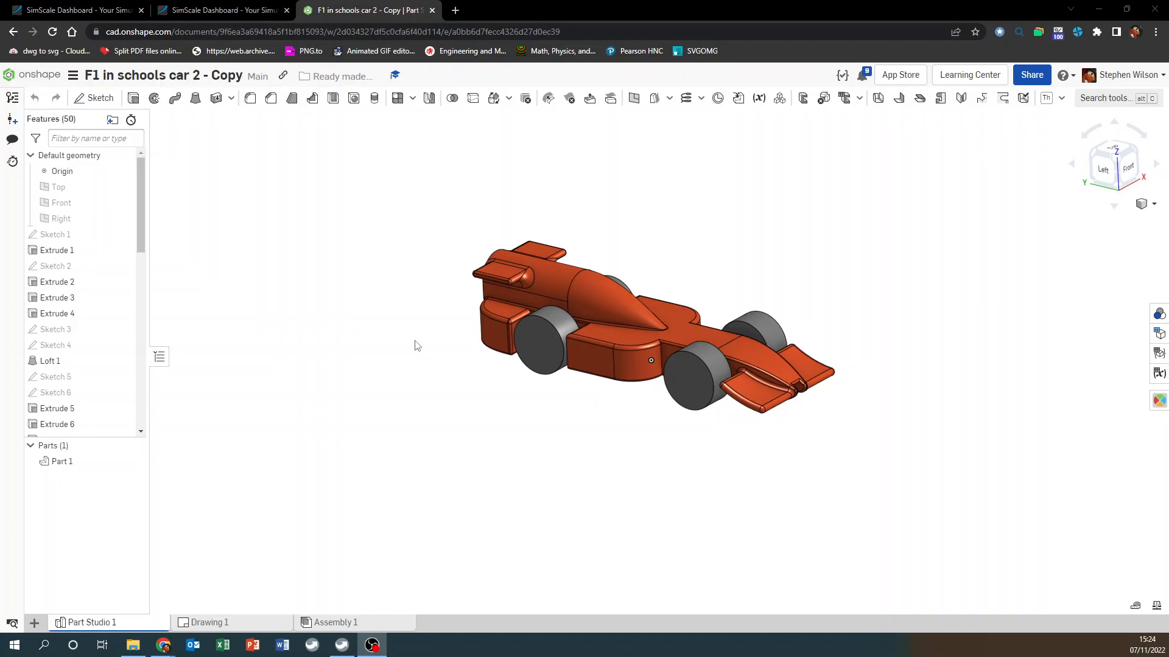
Examine the F1 in schools car model from several angles and distances
scroll(700, 377, up, 5)
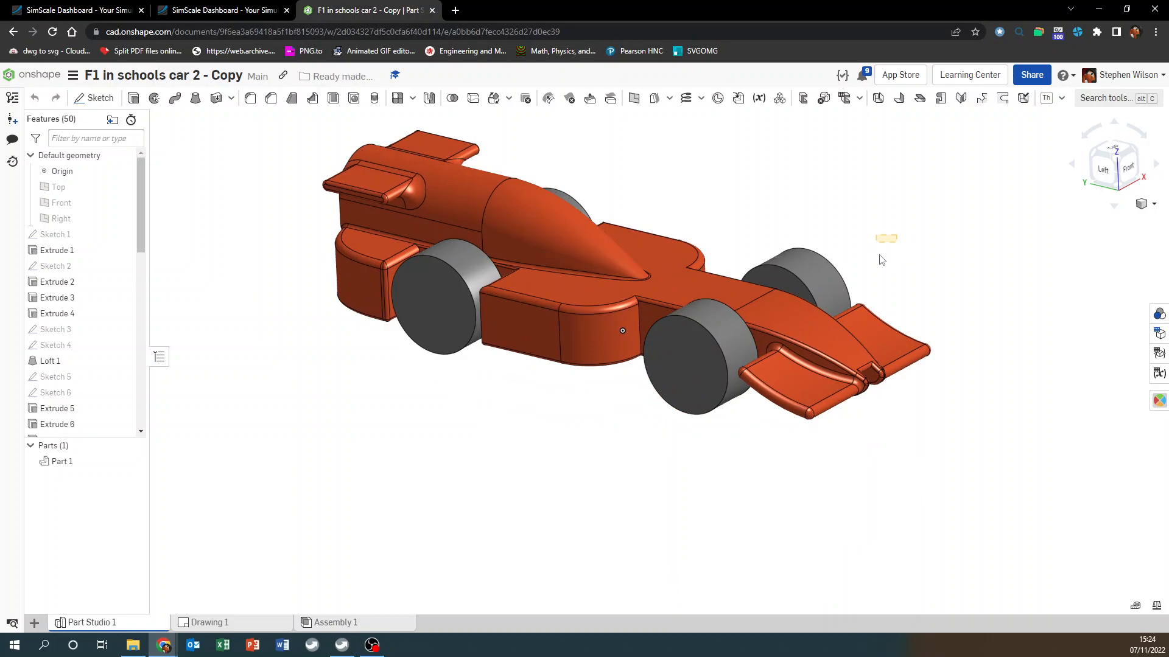
right_drag(879, 266, 869, 282)
scroll(868, 284, up, 3)
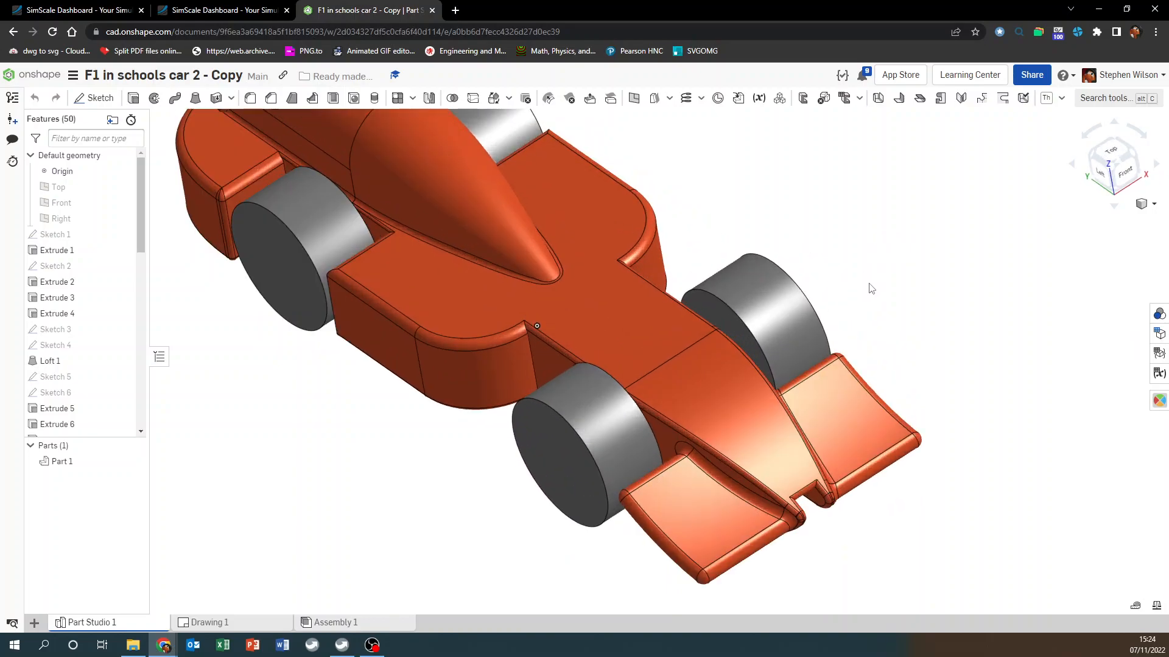
scroll(870, 288, down, 5)
middle_drag(845, 235, 791, 313)
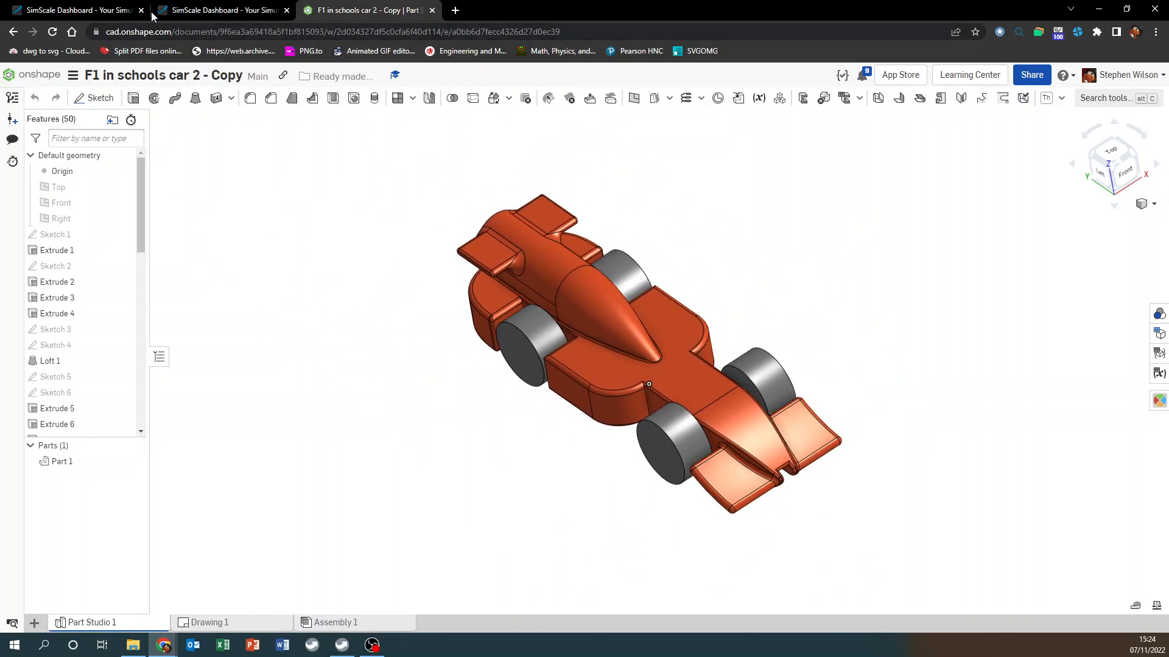
Switch to the SimScale dashboard and make a copy of the Hopwood Hall F1 For schools project
click(115, 12)
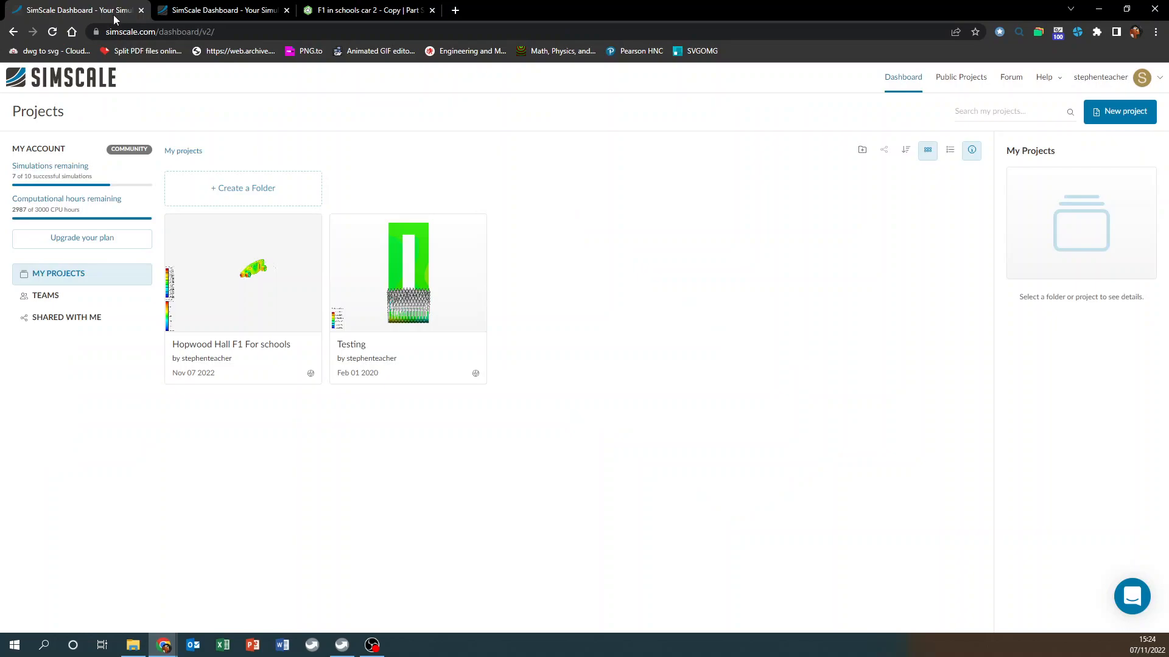
drag(106, 32, 156, 35)
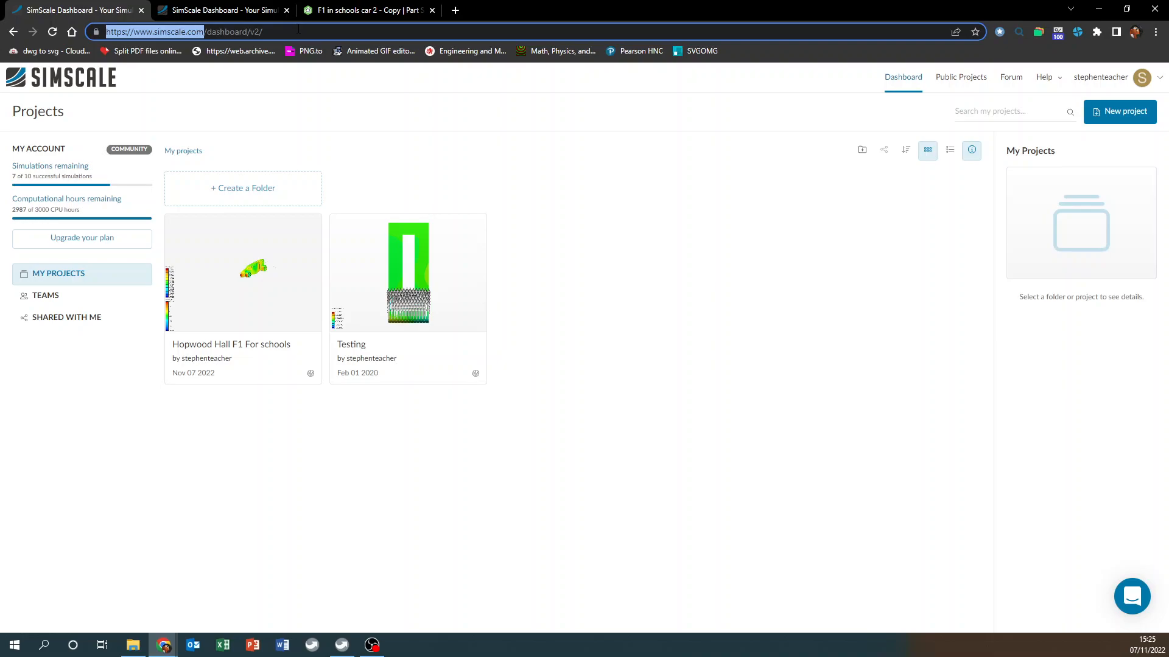
click(289, 29)
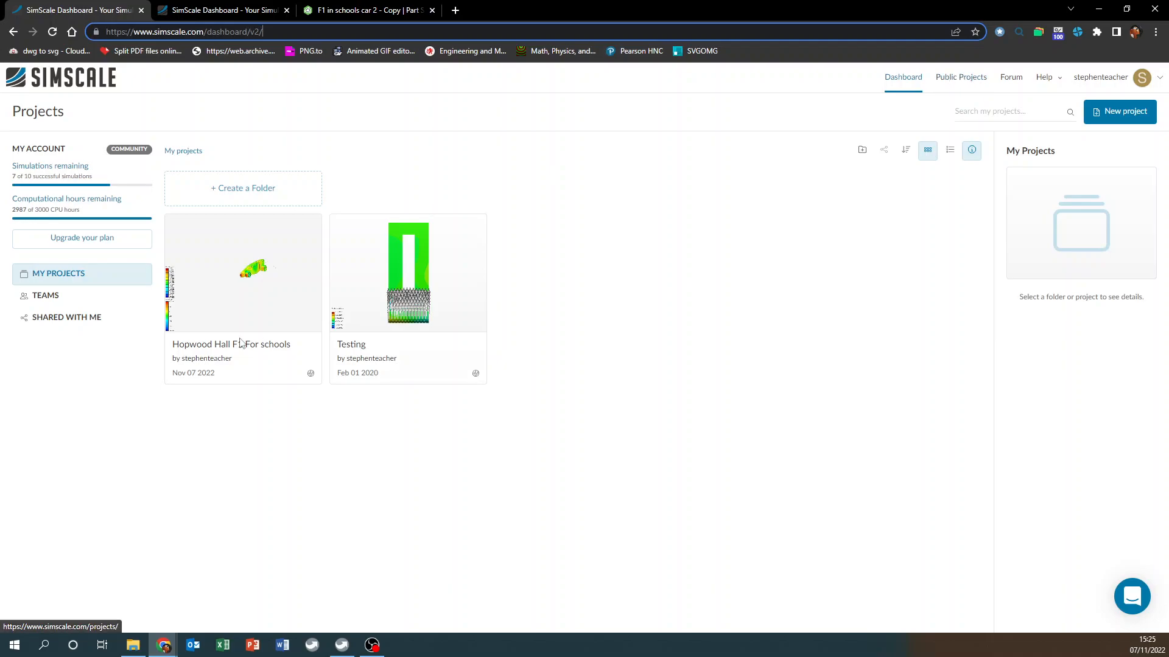
click(163, 345)
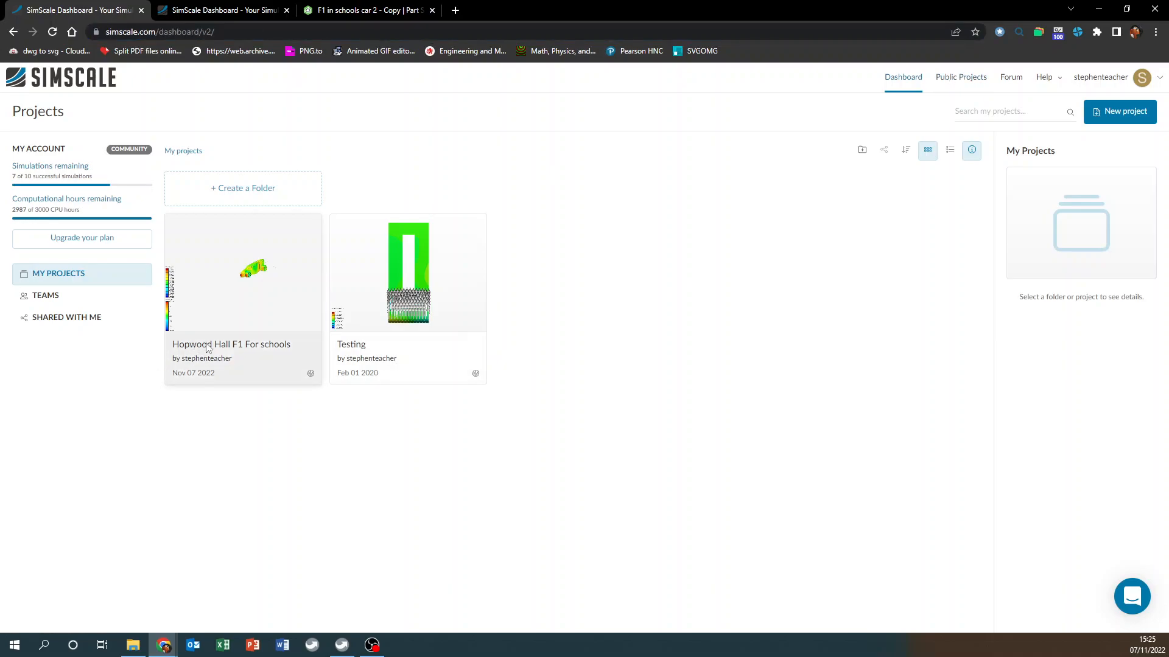
click(239, 350)
right_click(258, 284)
click(309, 325)
click(694, 372)
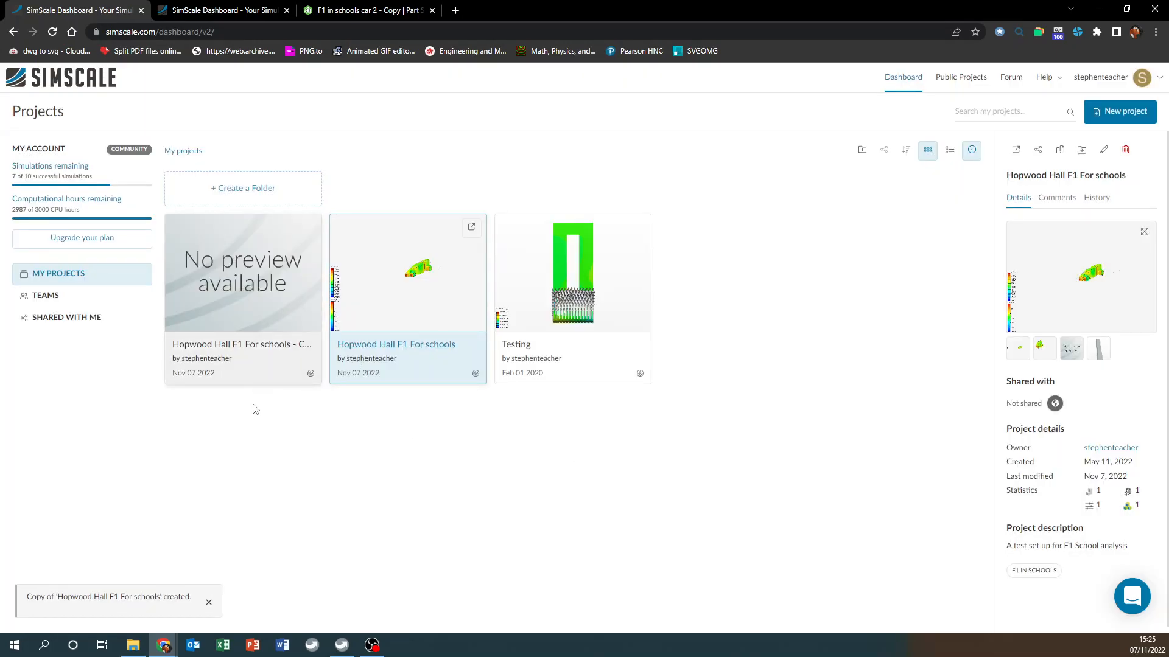
Open the copied project, Hopwood Hall F1 For schools - Copy, in the workbench
click(246, 344)
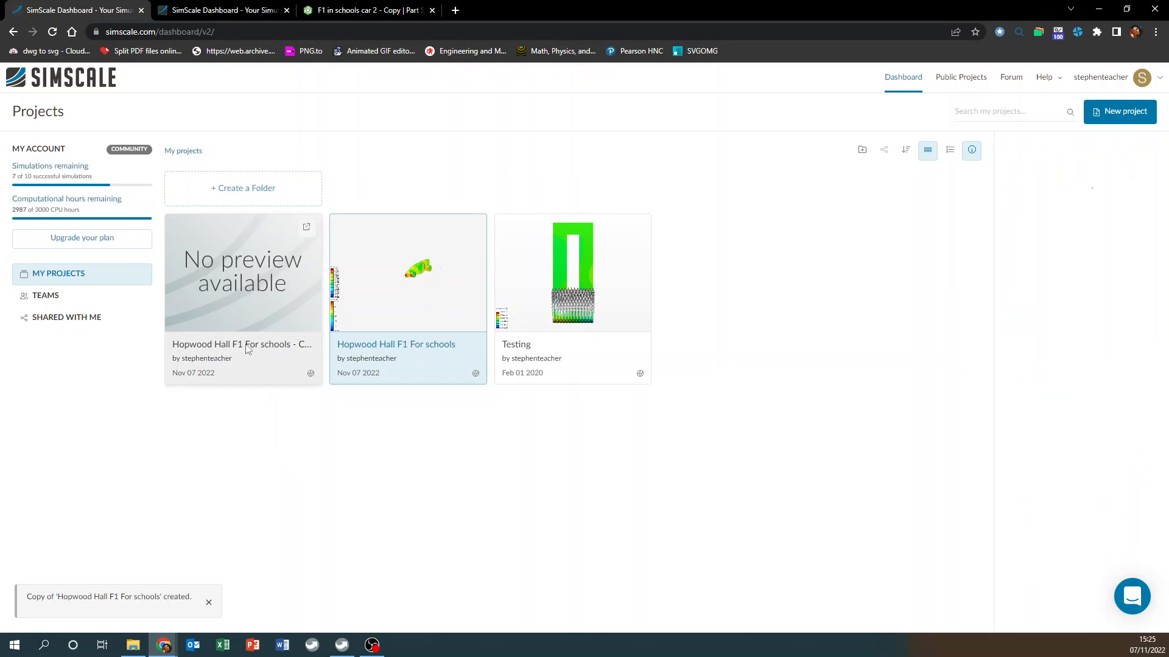
click(257, 304)
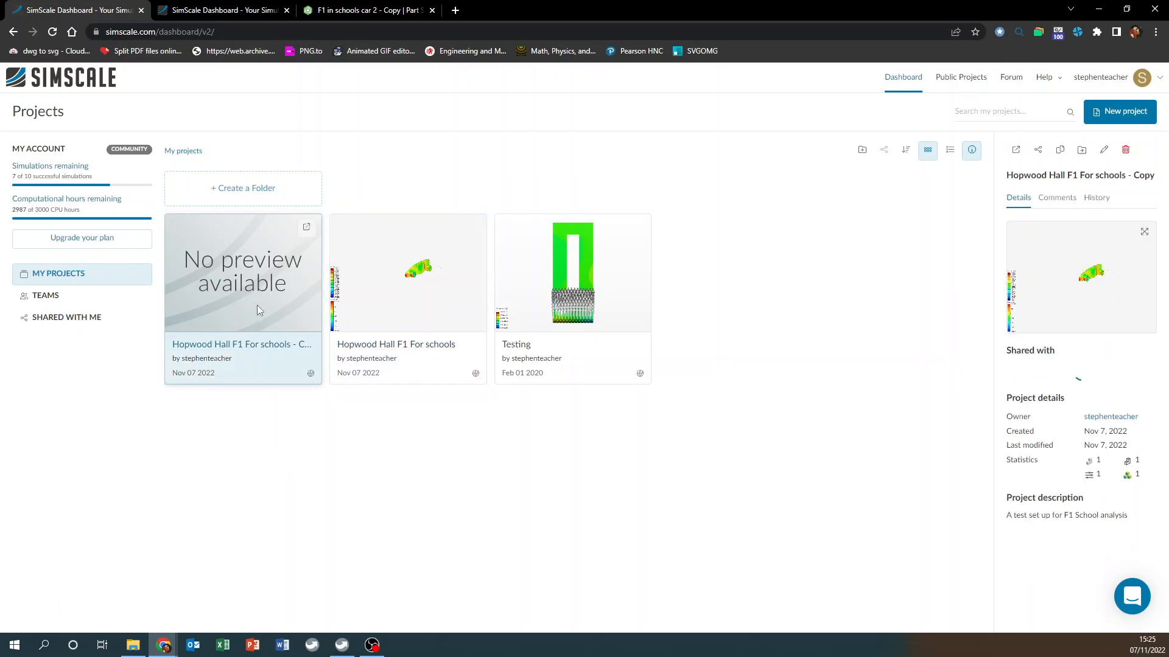
double_click(261, 345)
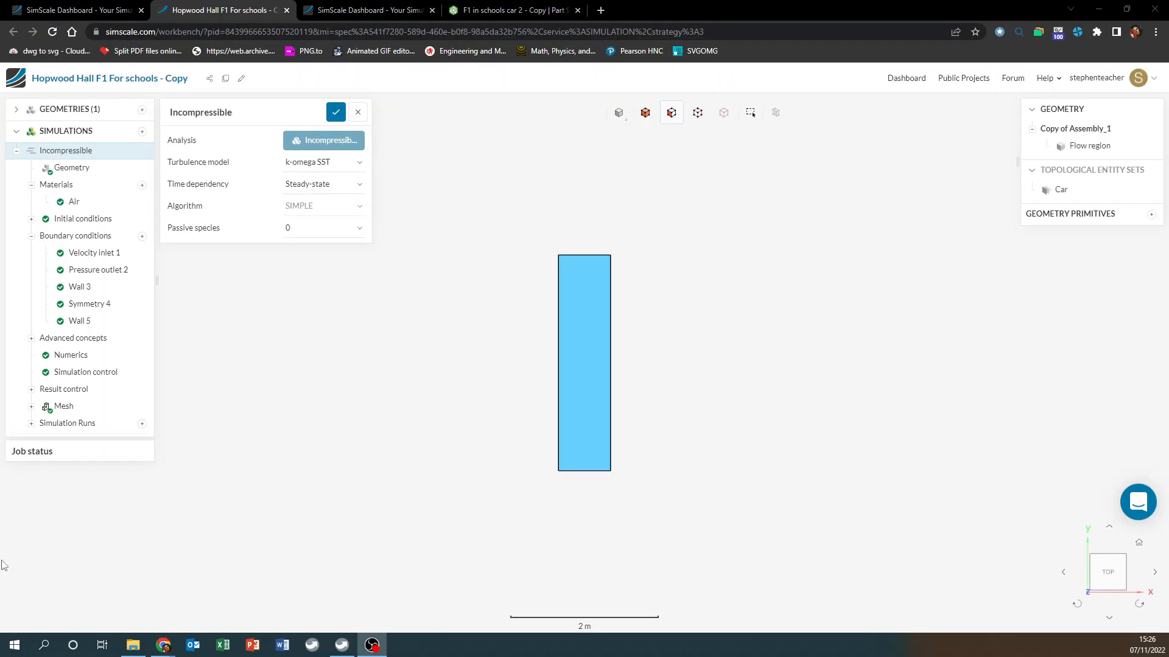
Examine the existing flow region around the car and display the Animation 1 results of Run 3
drag(699, 456, 635, 351)
scroll(635, 352, up, 5)
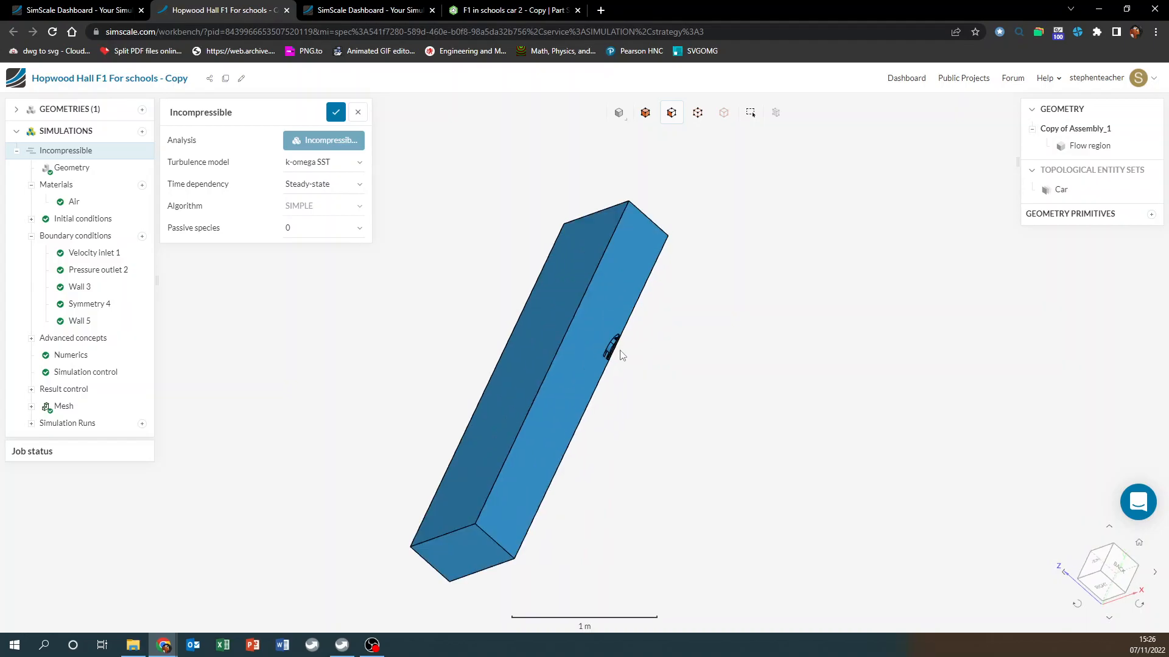
scroll(618, 356, up, 3)
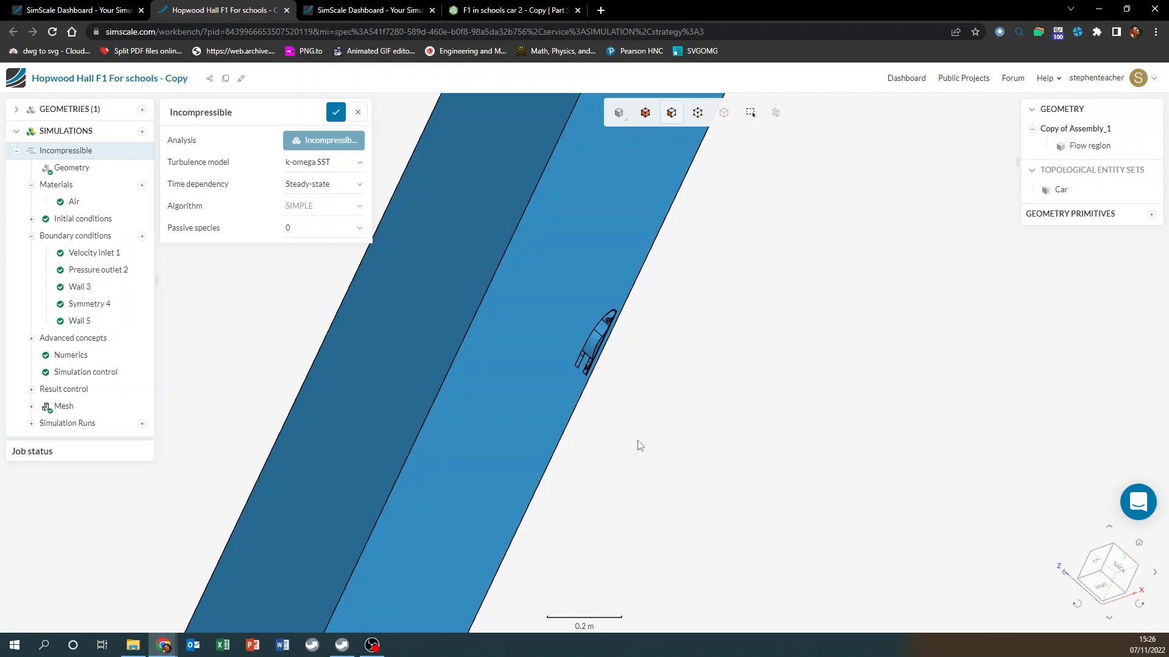
scroll(686, 436, down, 4)
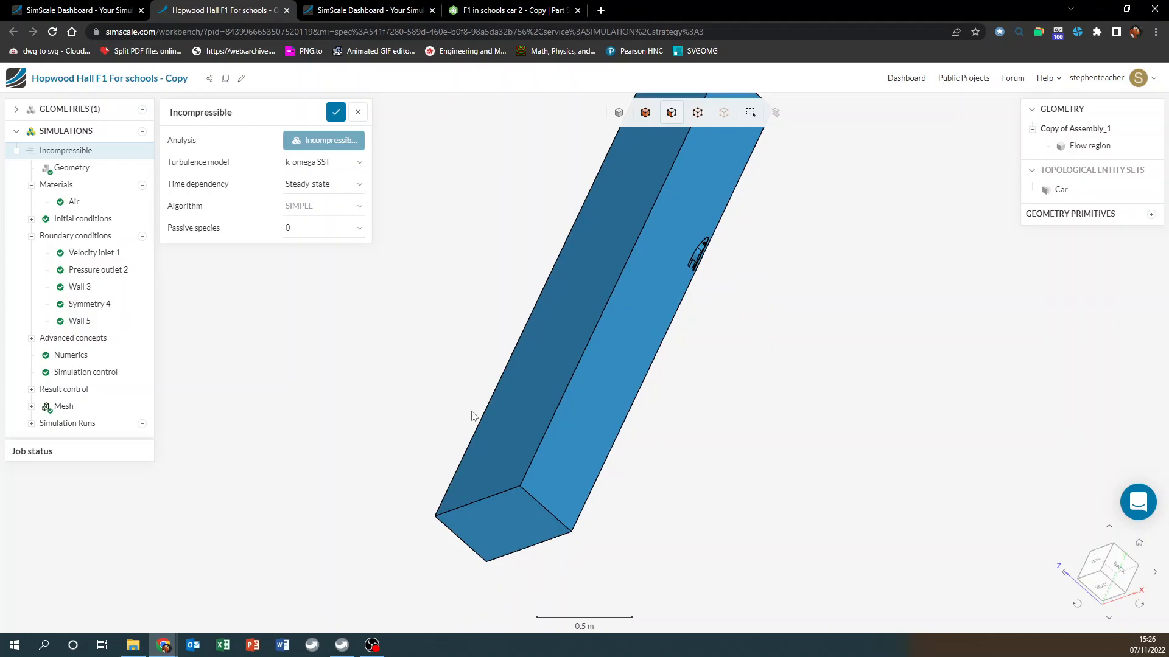
click(70, 425)
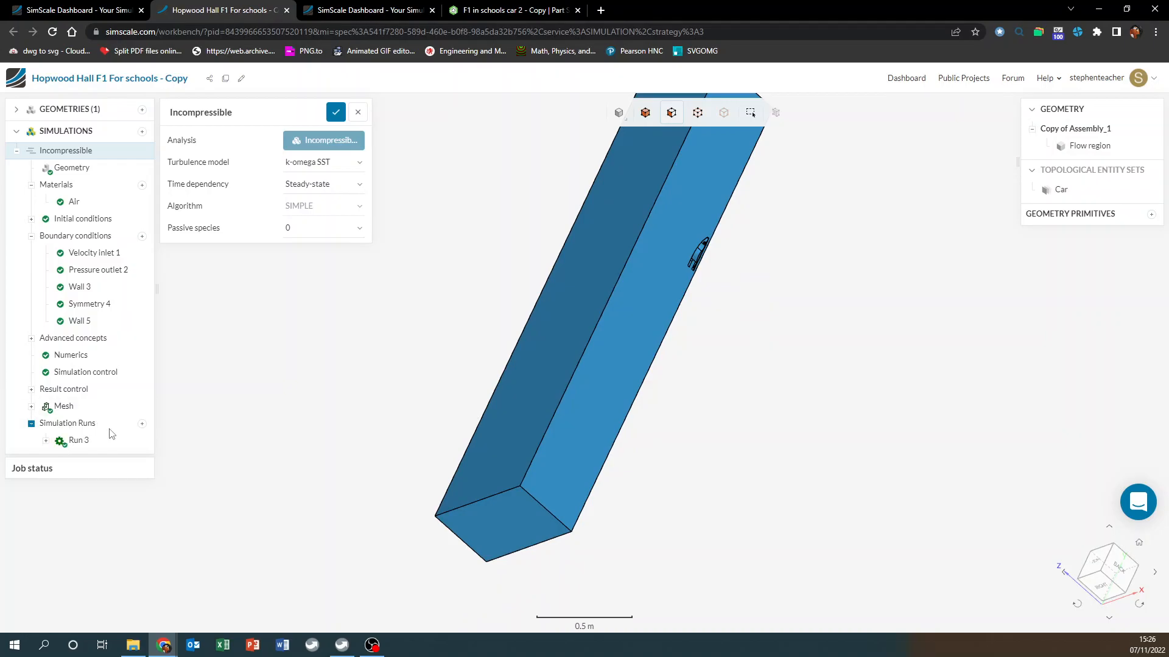
click(111, 439)
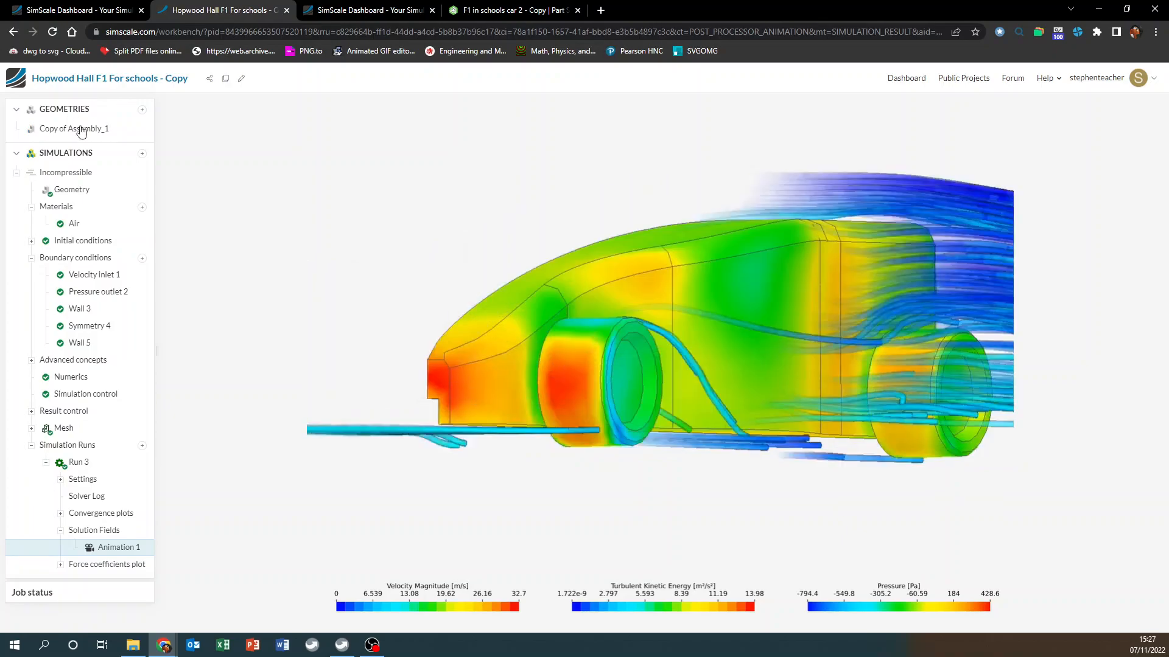
Import Part Studio 1 of the Onshape document F1 in schools car 2 - Copy as a new geometry, using the Main version
click(143, 112)
click(538, 245)
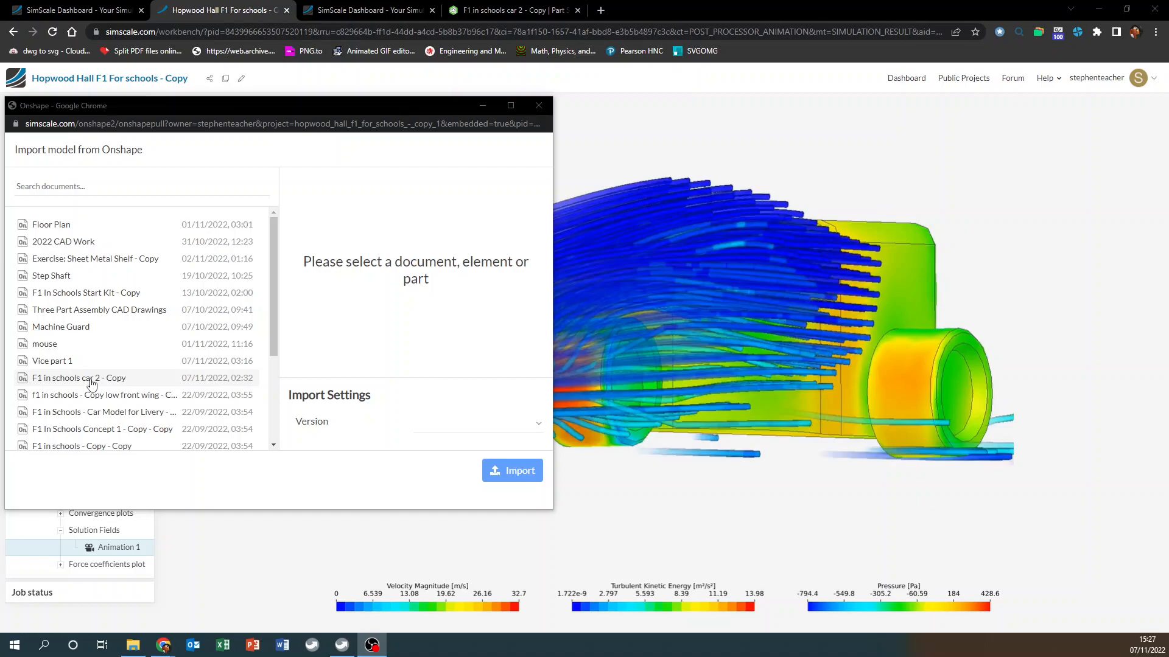
click(92, 380)
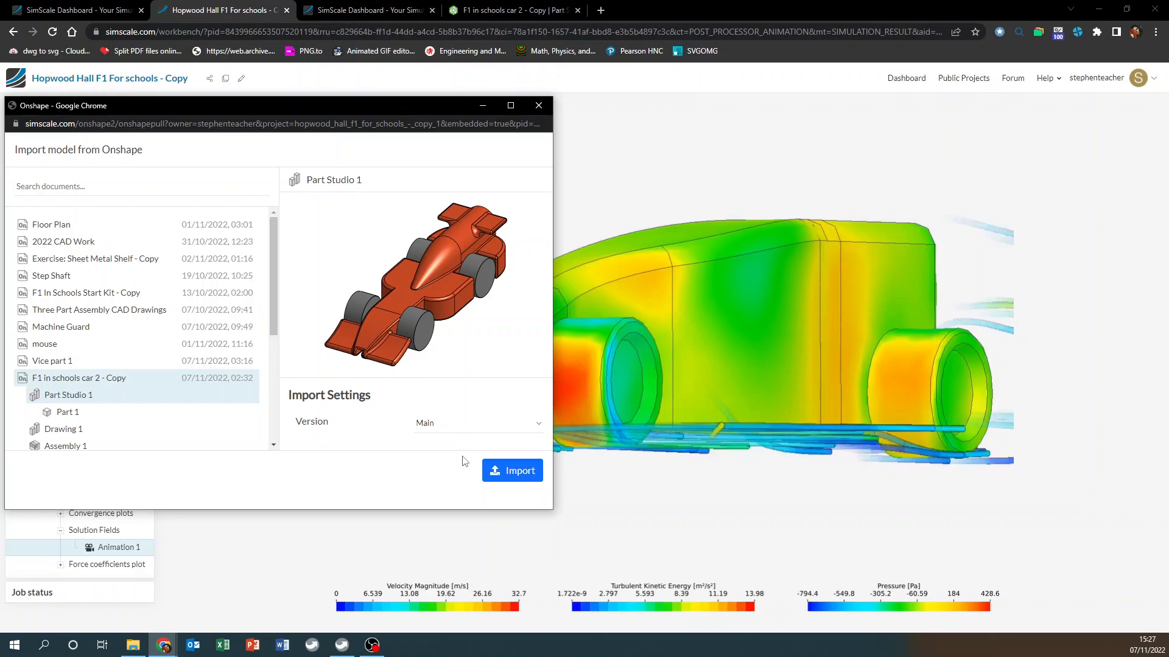
click(512, 471)
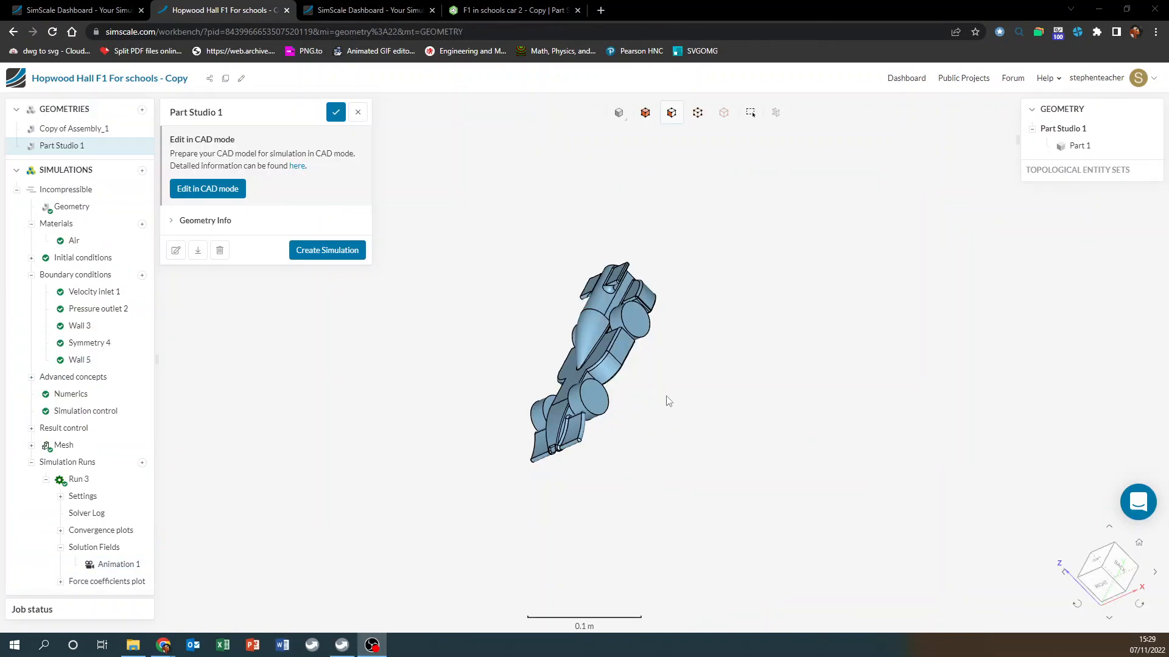
Open the imported Part Studio 1 geometry for editing in CAD mode
drag(656, 395, 627, 349)
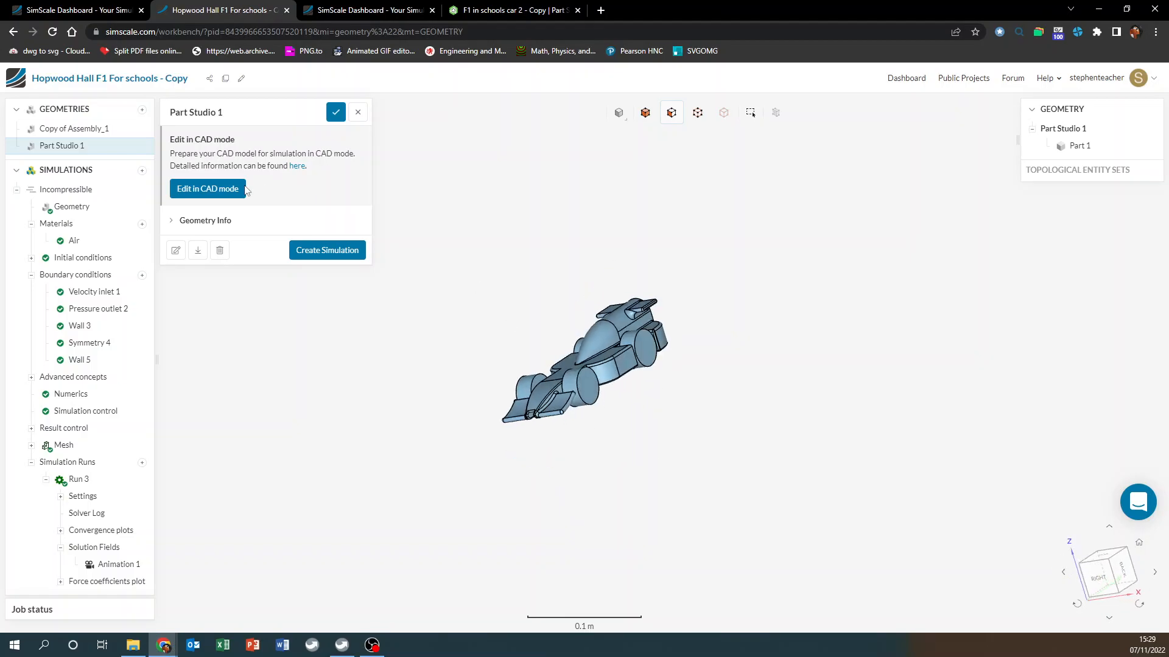
click(56, 146)
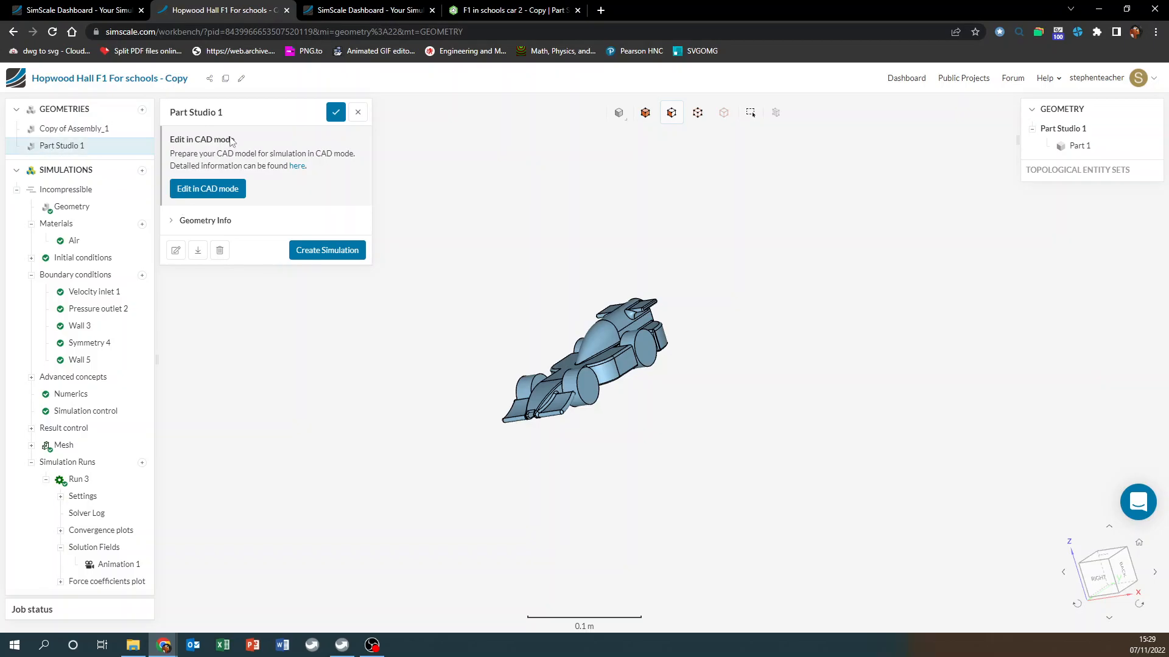
click(219, 193)
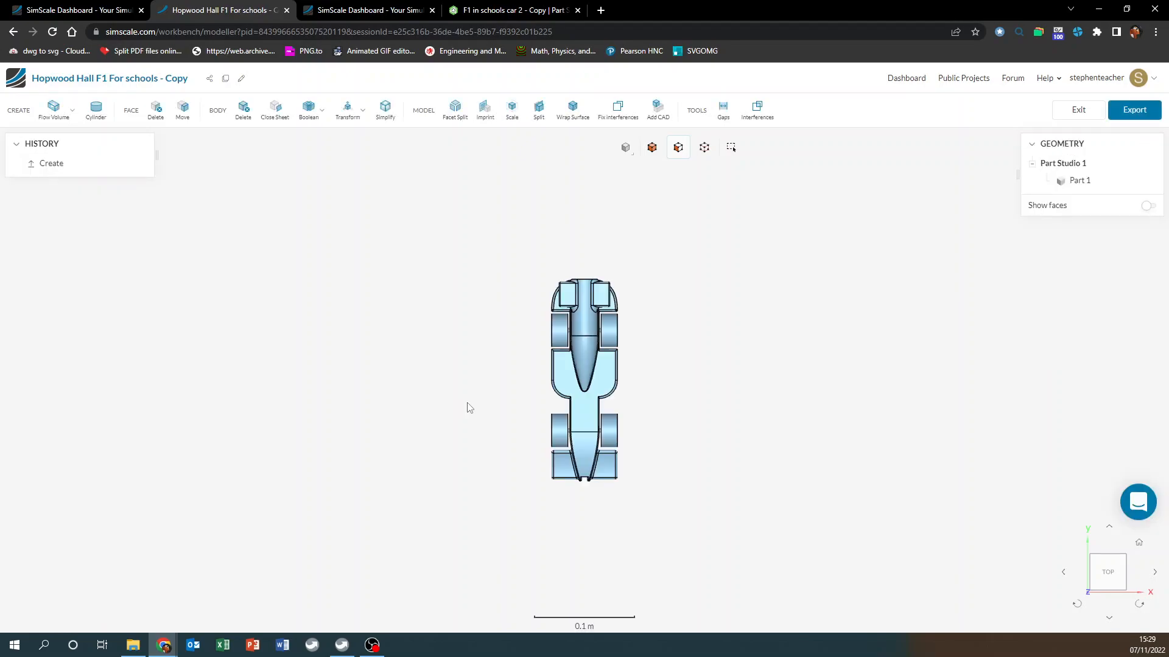
Start an external flow volume around the car with box limits X -0.7 to 0, Y -2 to 0.9 and Z 0 to 0.38 m
drag(469, 408, 113, 193)
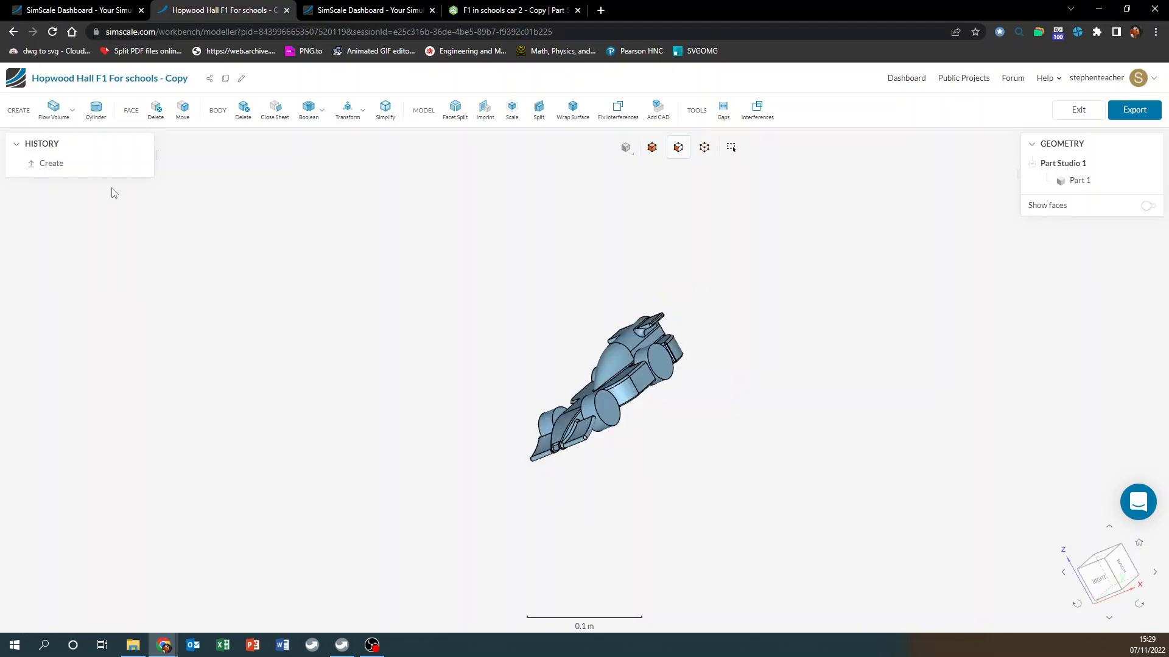
click(53, 109)
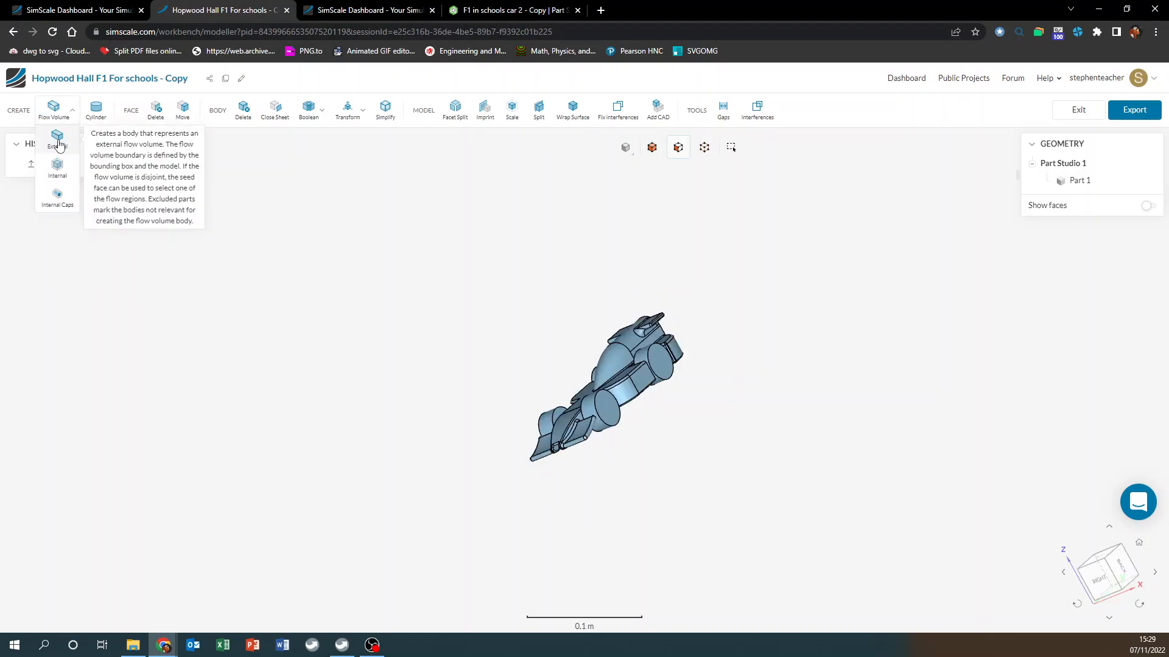
click(57, 140)
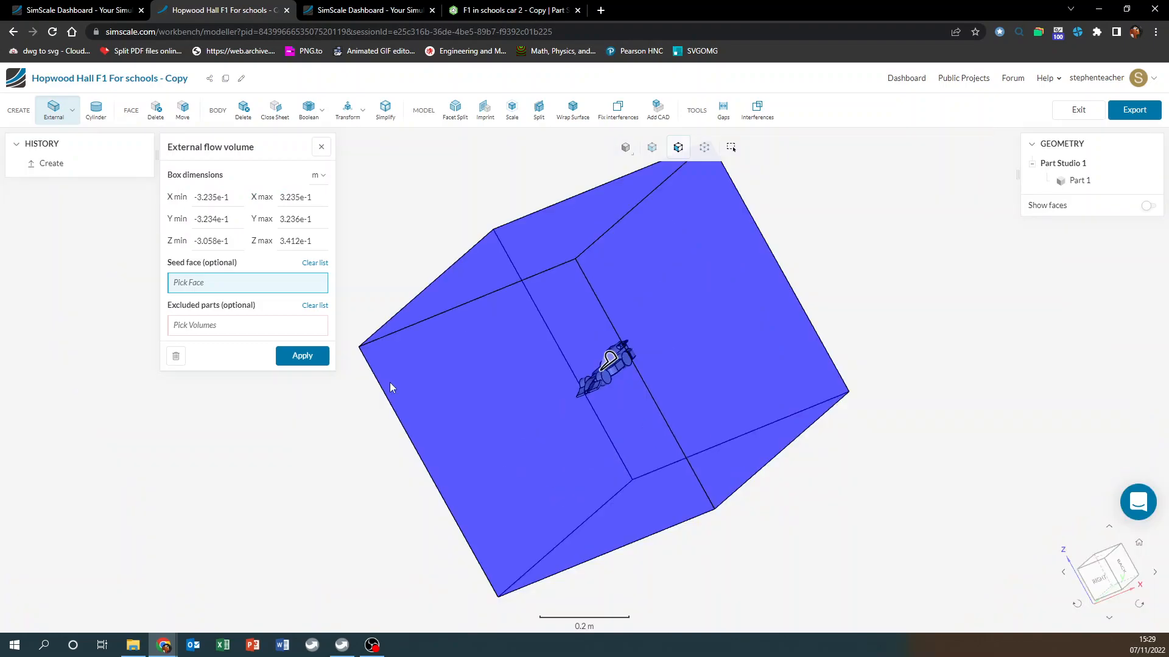
drag(390, 383, 369, 403)
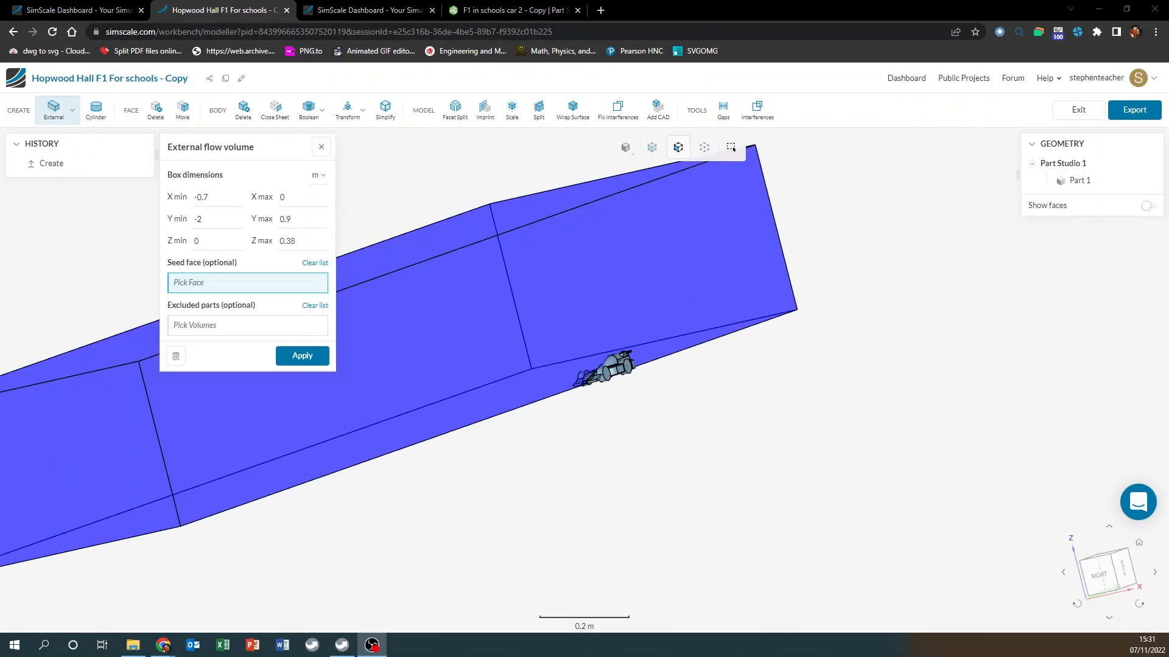
scroll(559, 405, down, 3)
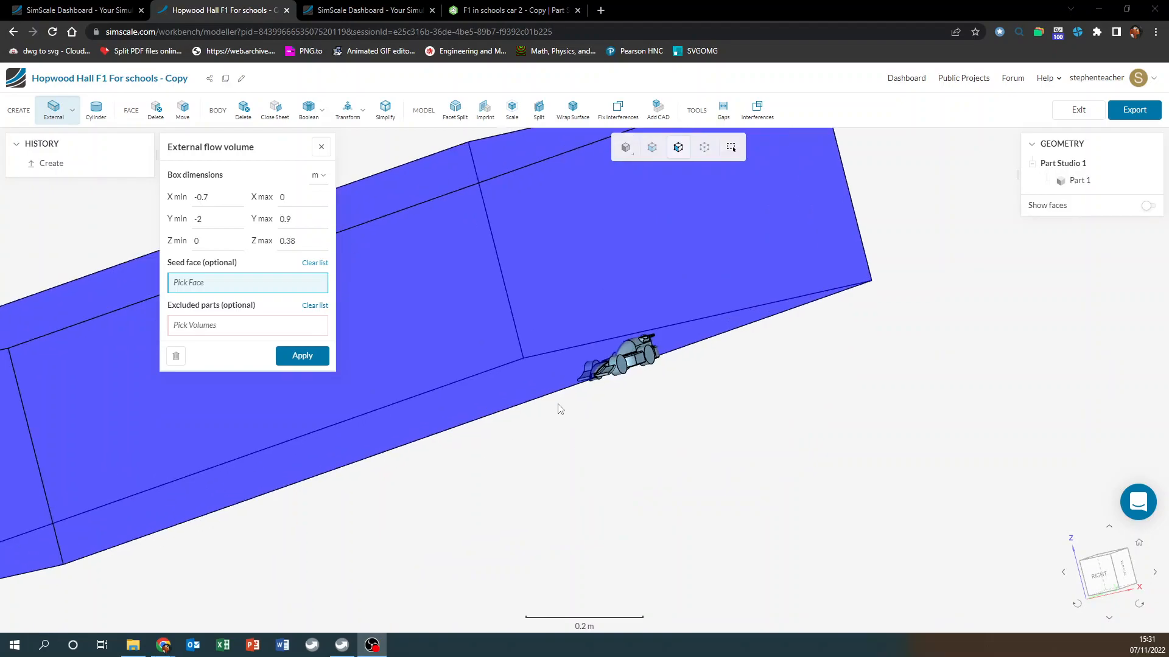
right_drag(504, 459, 615, 414)
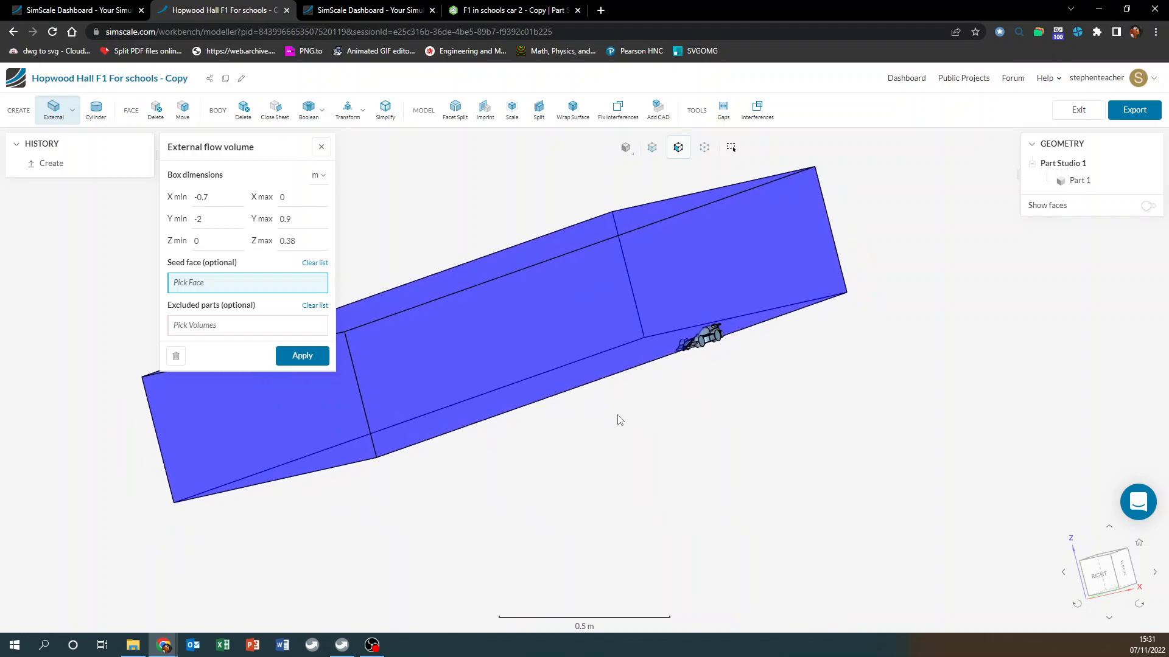
drag(613, 417, 532, 369)
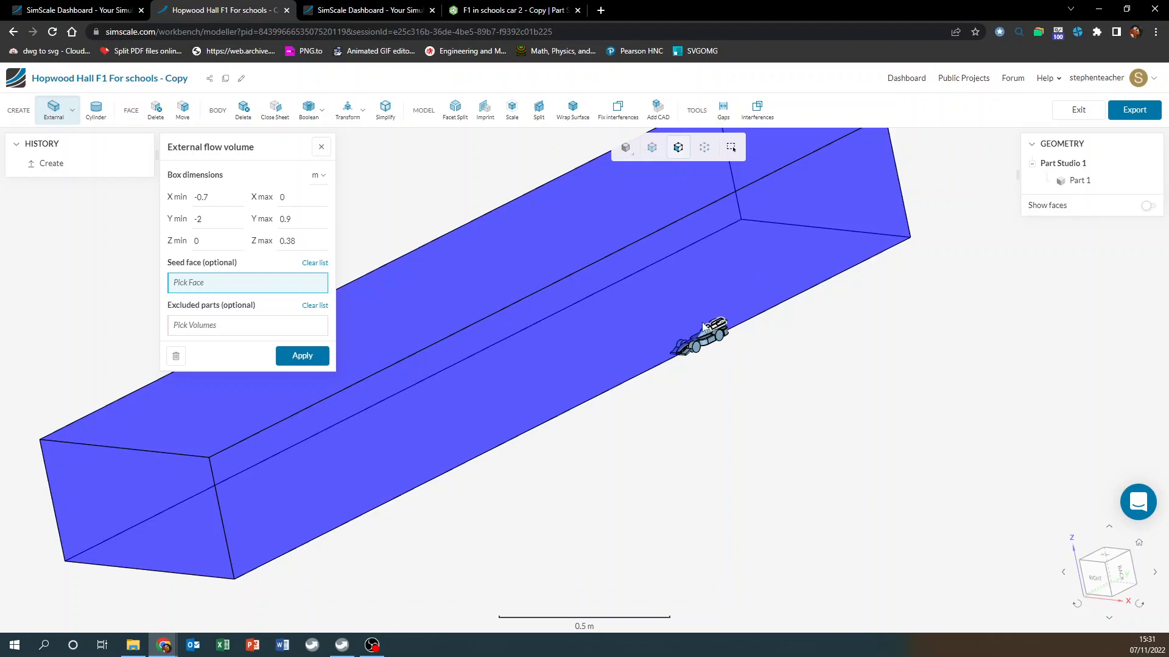
Set the flow volume's Y max to 2 m and Y min to -0.9 m, and check the car's placement in the box
double_click(212, 202)
double_click(208, 217)
click(208, 218)
double_click(295, 219)
text(2)
double_click(207, 221)
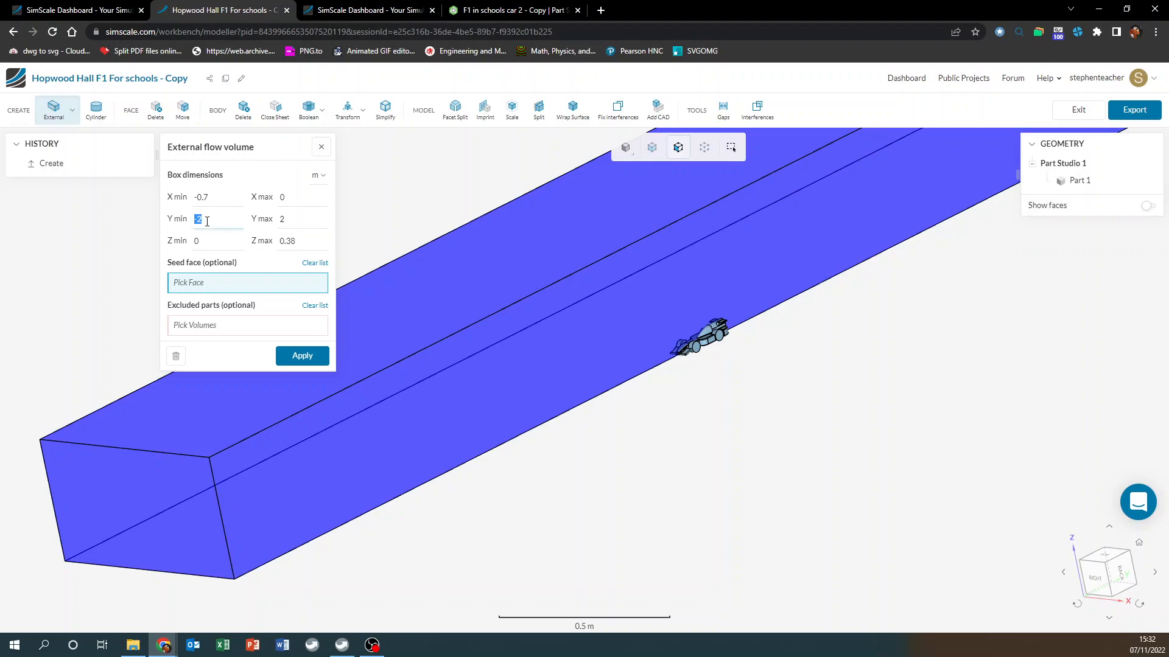
text(-0.9)
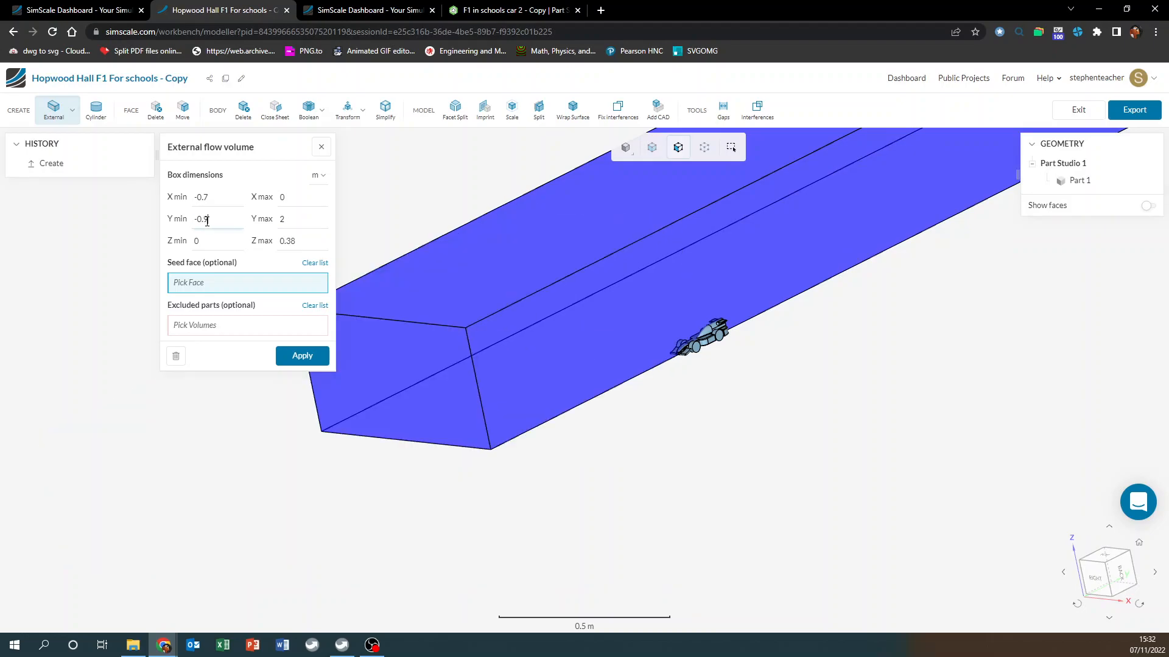
drag(660, 378, 589, 367)
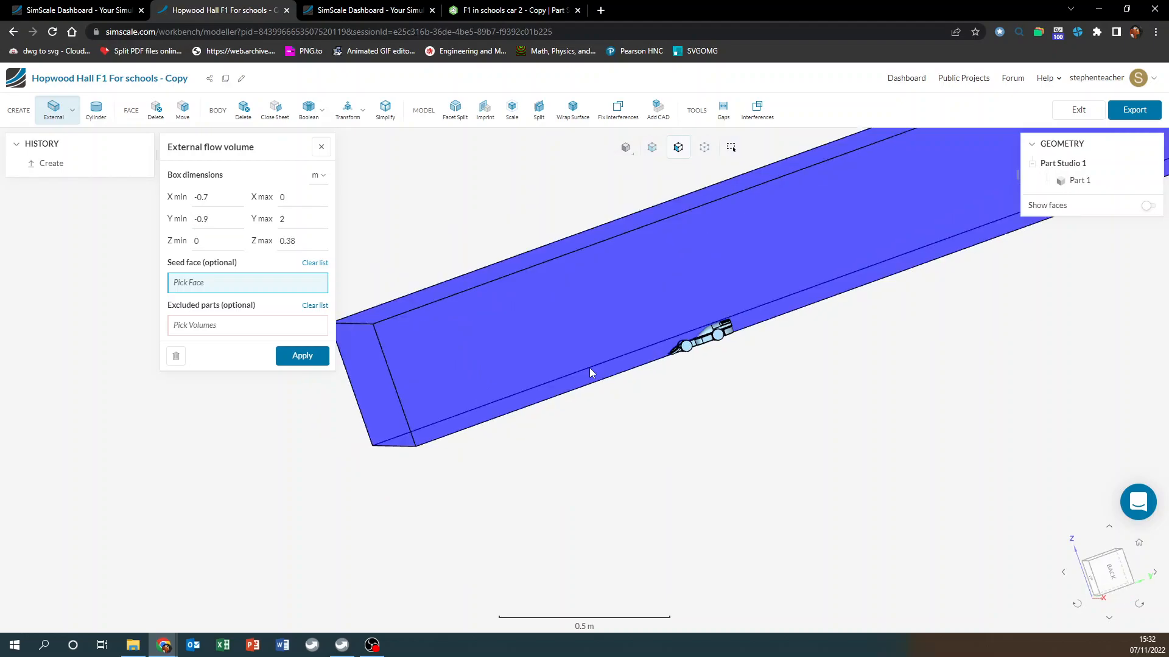
drag(589, 367, 513, 334)
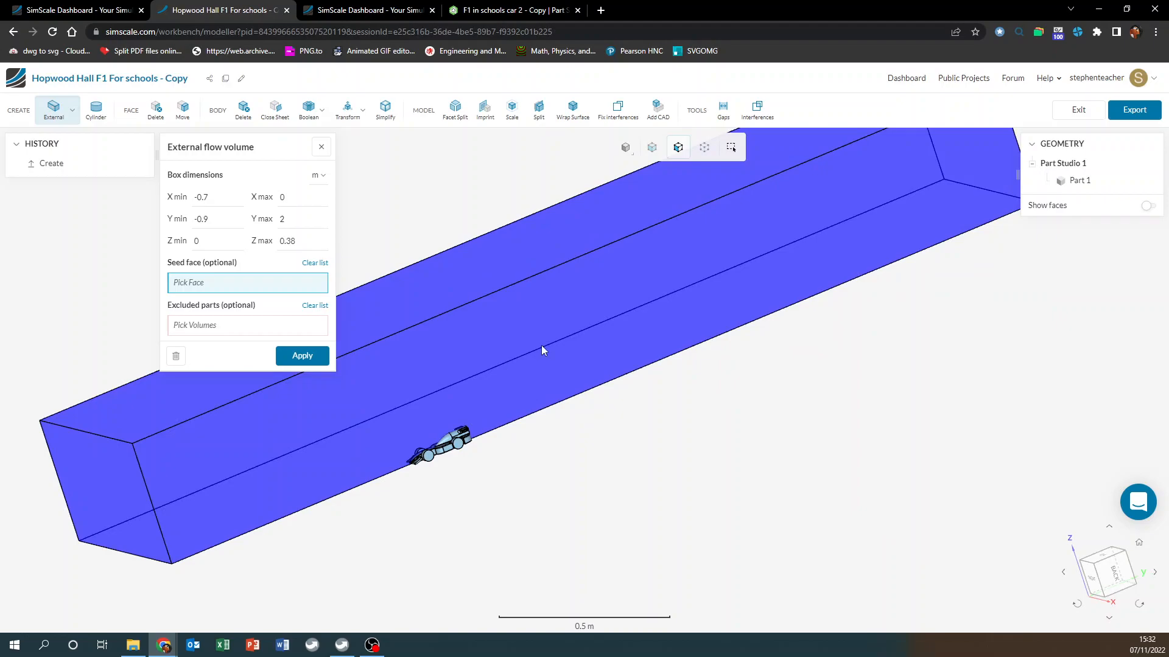
scroll(541, 345, down, 3)
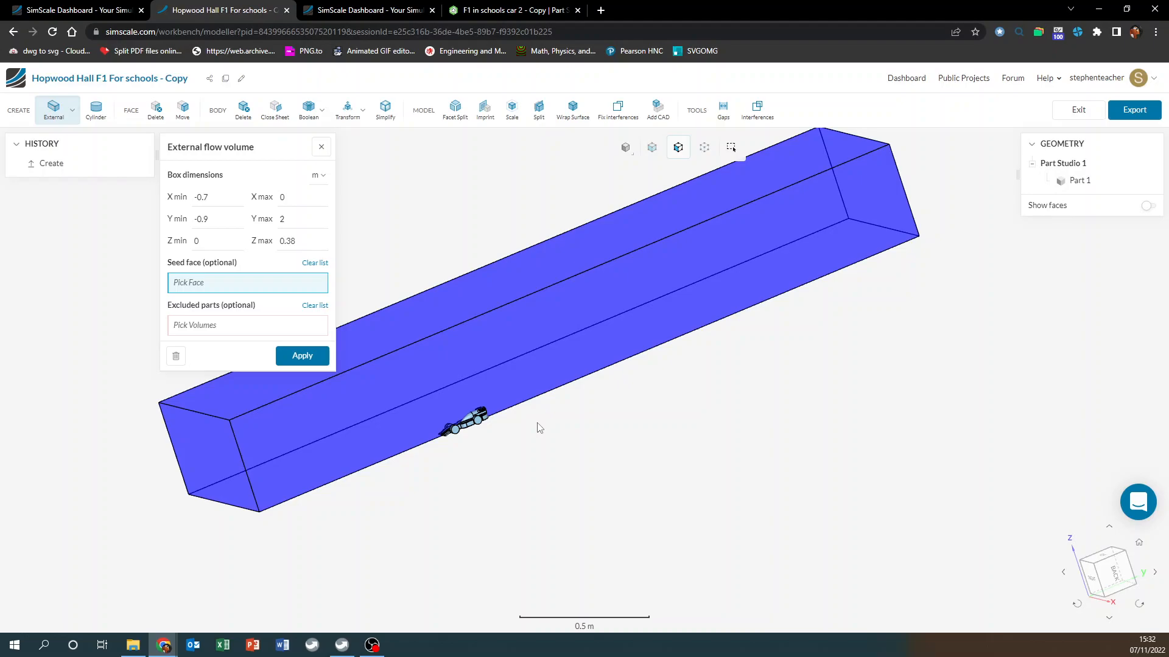
drag(539, 428, 522, 446)
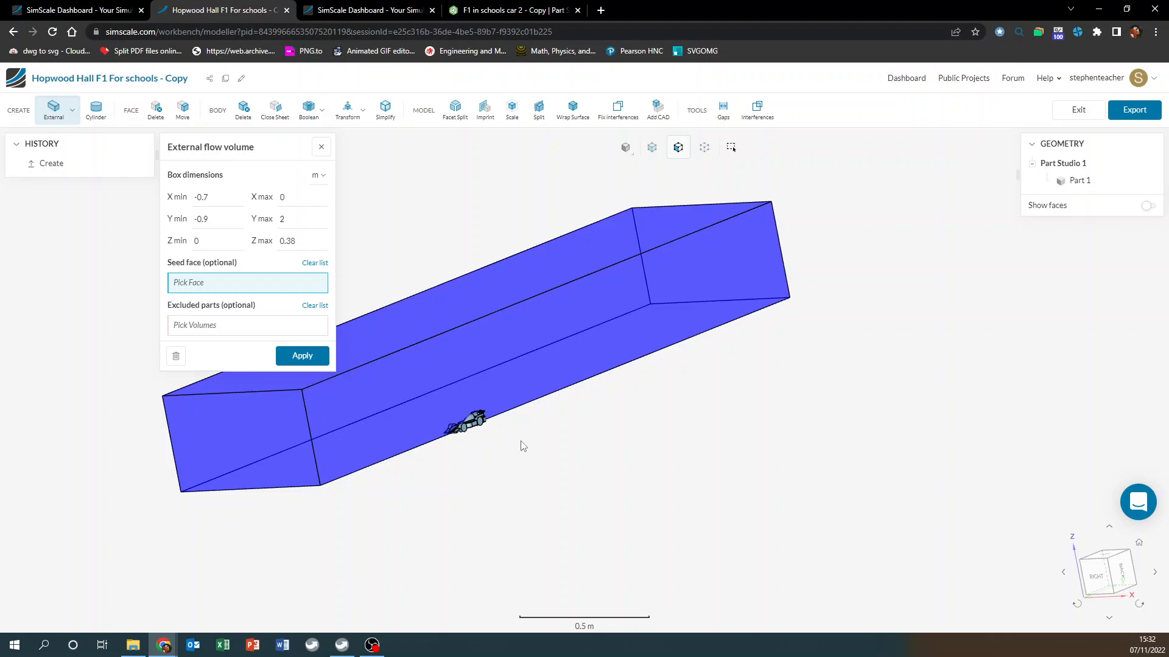
Compare the car's orientation in the Onshape model with its placement in the flow volume box
drag(522, 447, 650, 420)
click(501, 10)
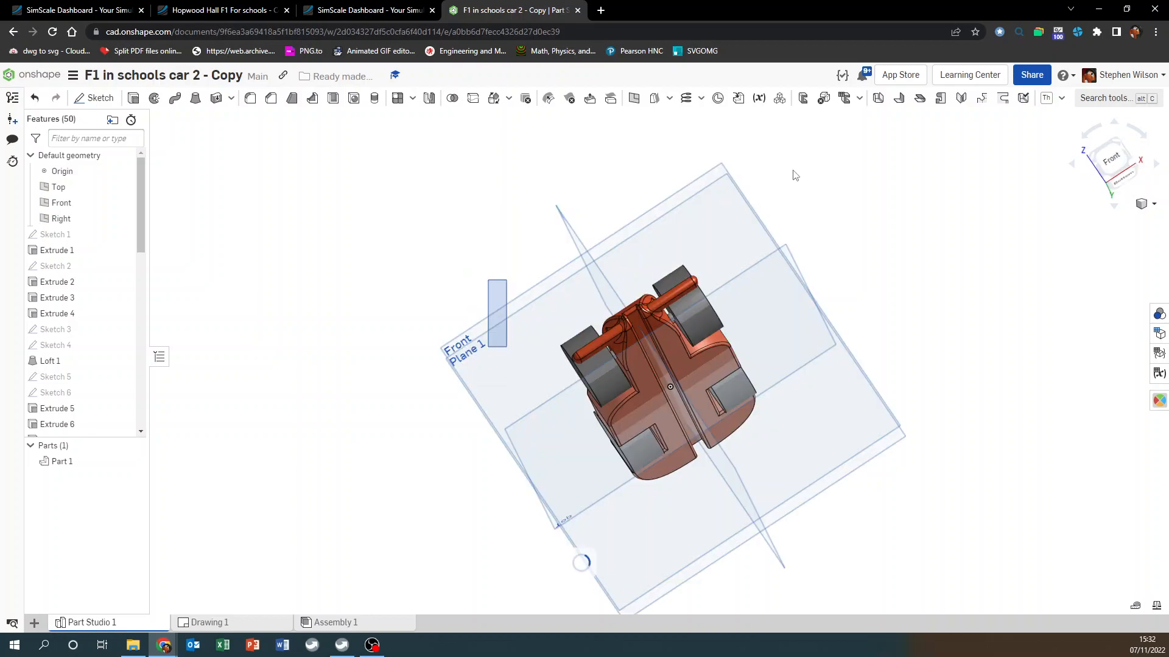
right_drag(793, 171, 766, 232)
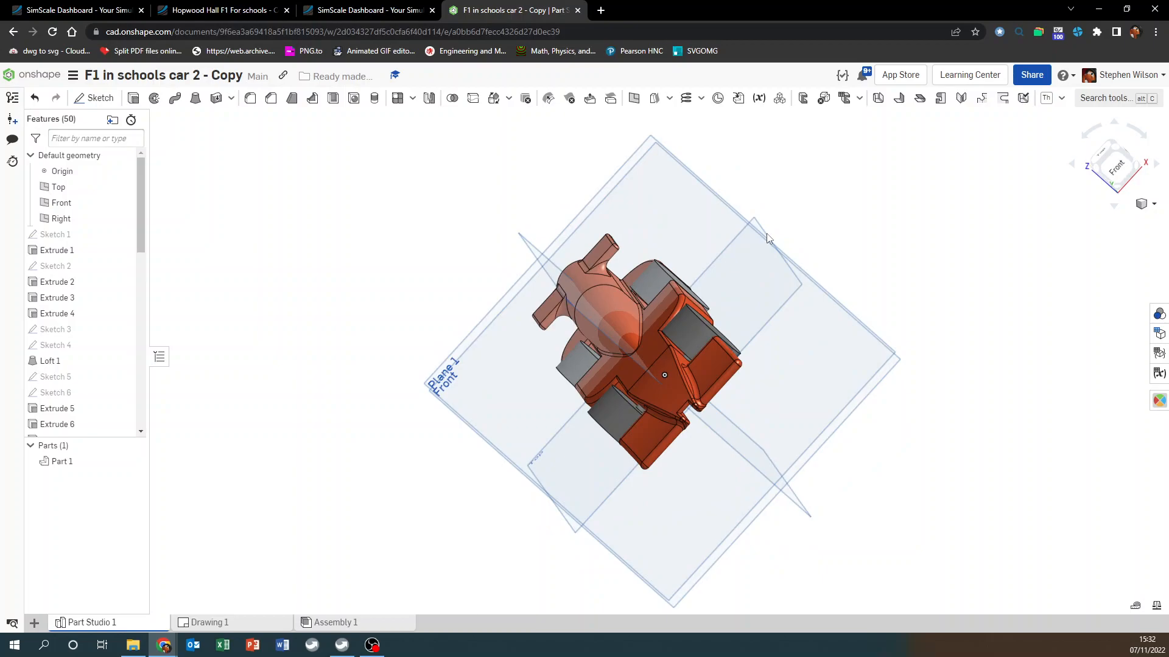
right_drag(578, 307, 483, 284)
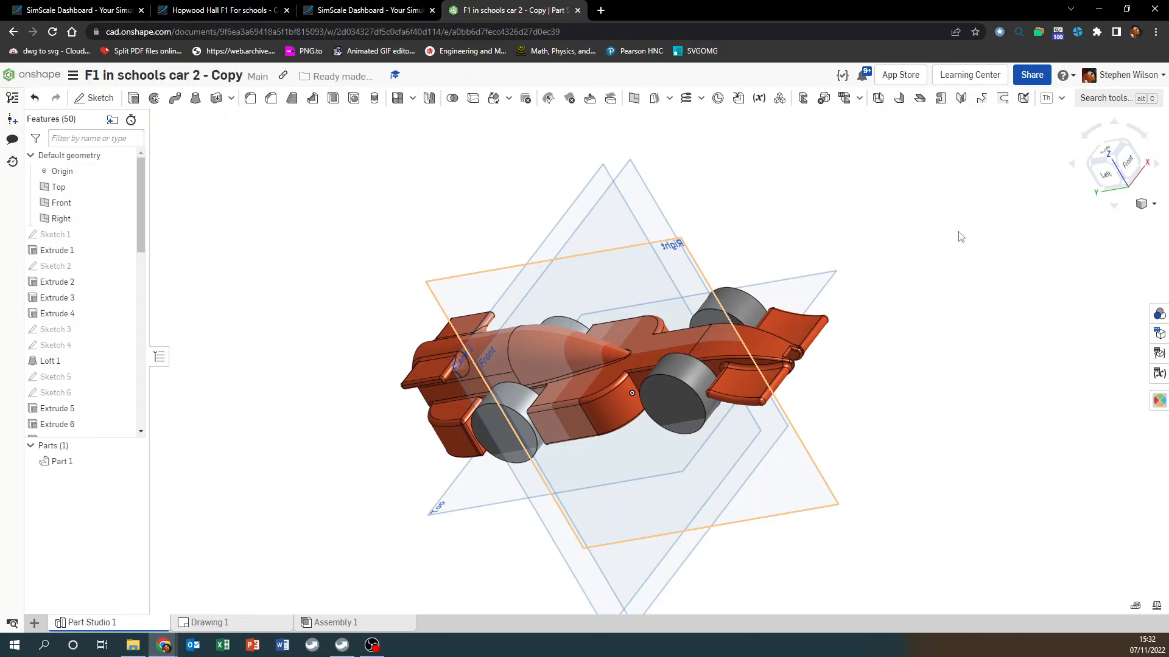
right_drag(961, 237, 924, 248)
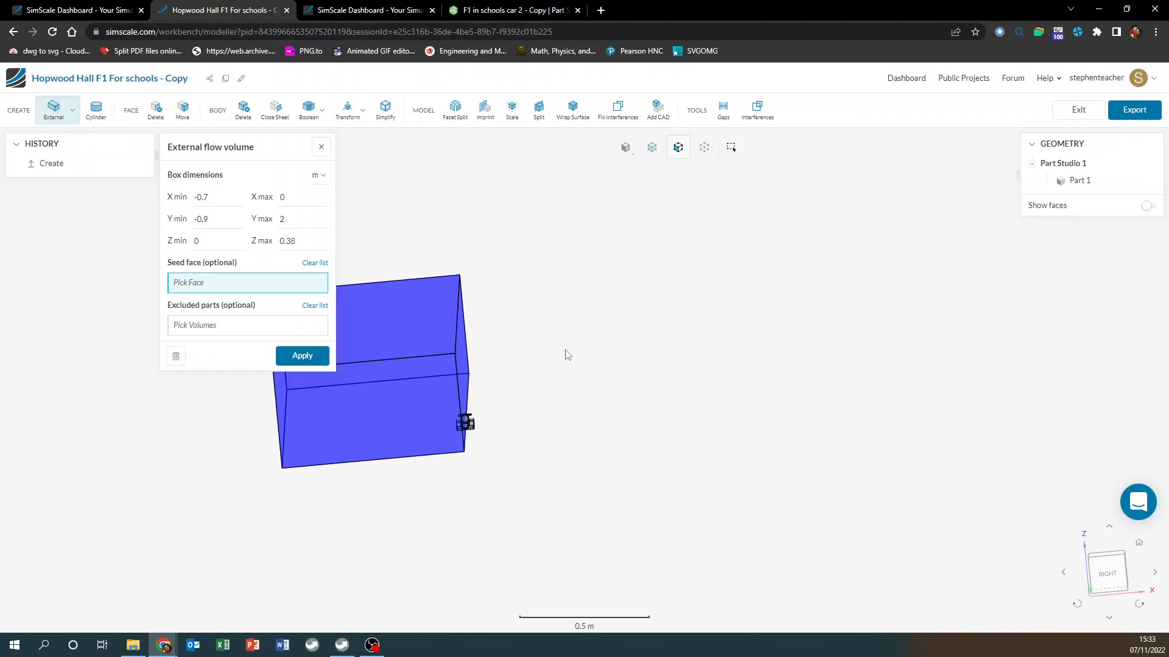
Apply the external flow volume and inspect where the car's wheels meet the floor of the box
click(303, 357)
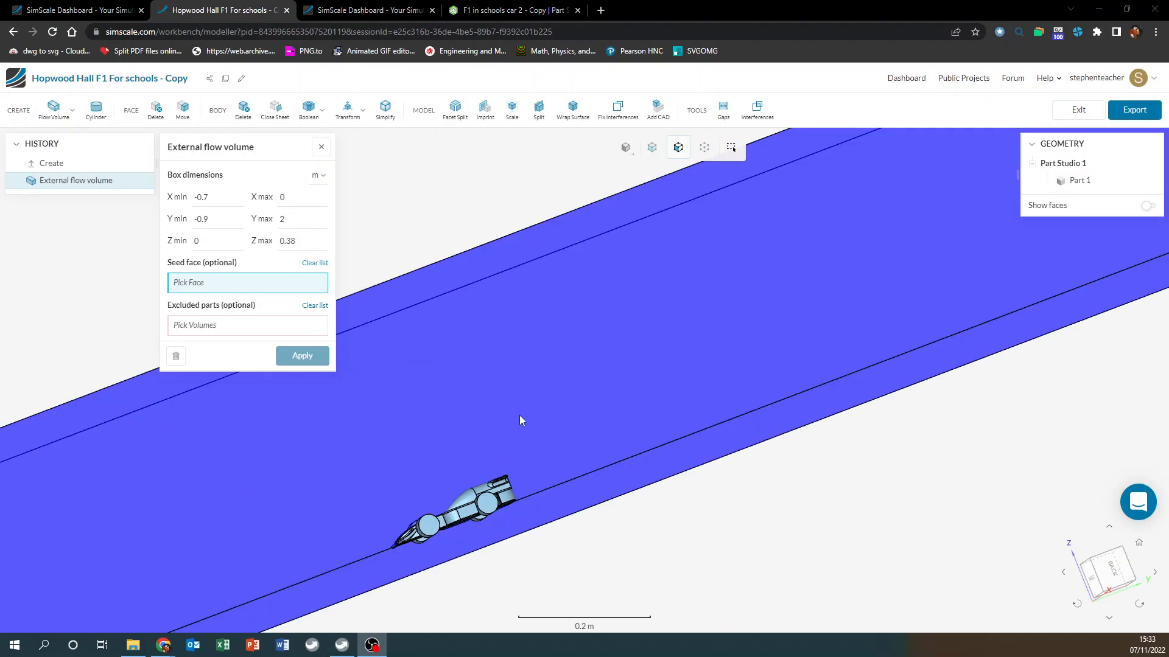
drag(447, 424, 419, 449)
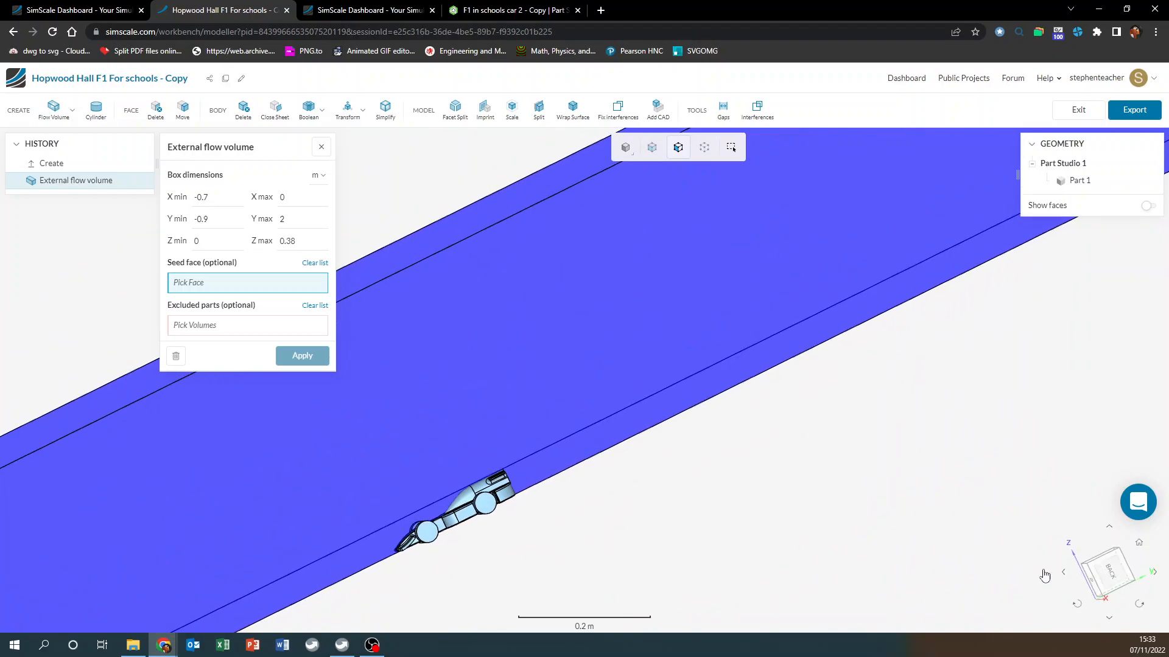
scroll(486, 528, up, 2)
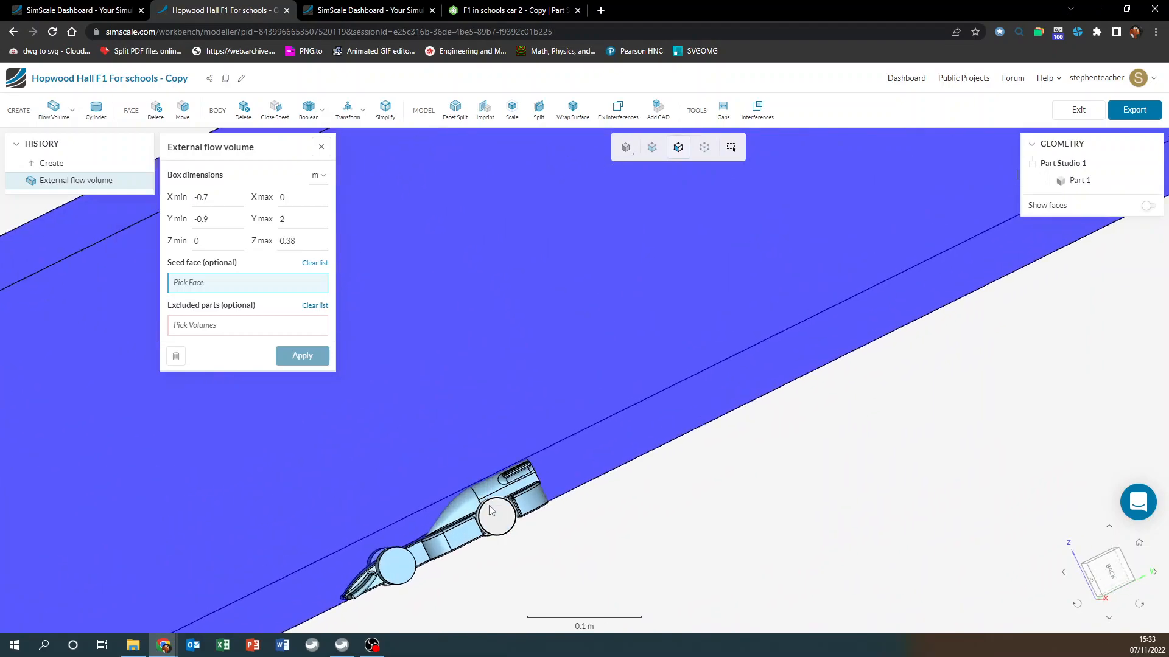
scroll(529, 557, up, 2)
drag(529, 557, 548, 507)
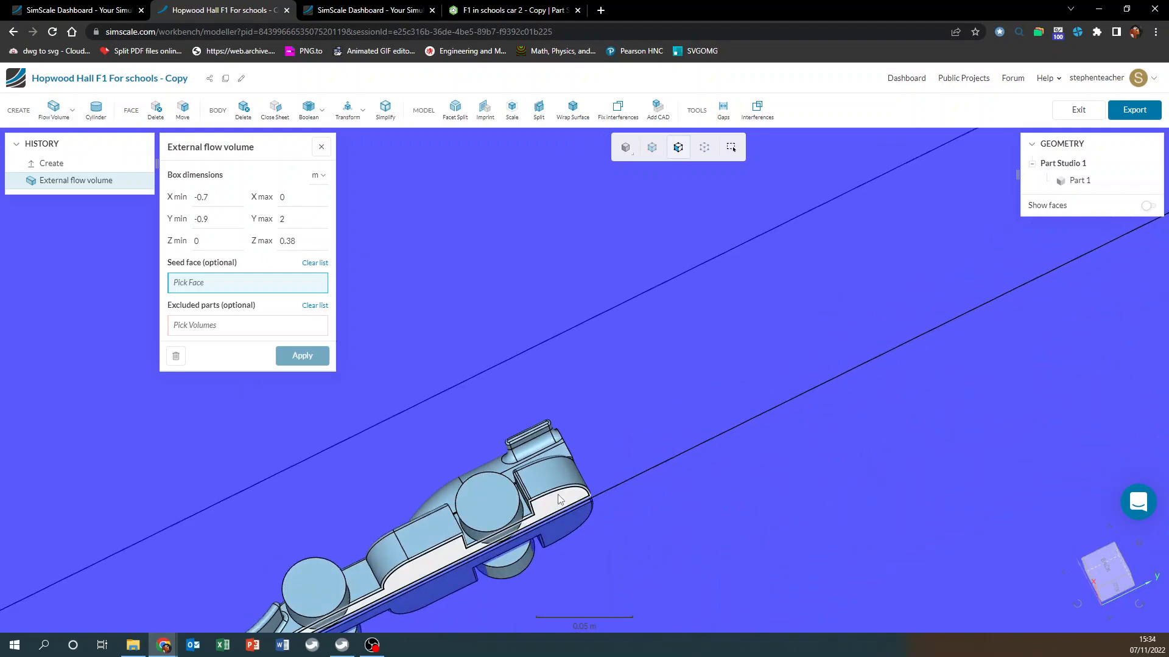
drag(543, 518, 694, 500)
In the Onshape model's front view, measure between a front wheel and the origin, and copy the minimum distance's Z value
click(487, 11)
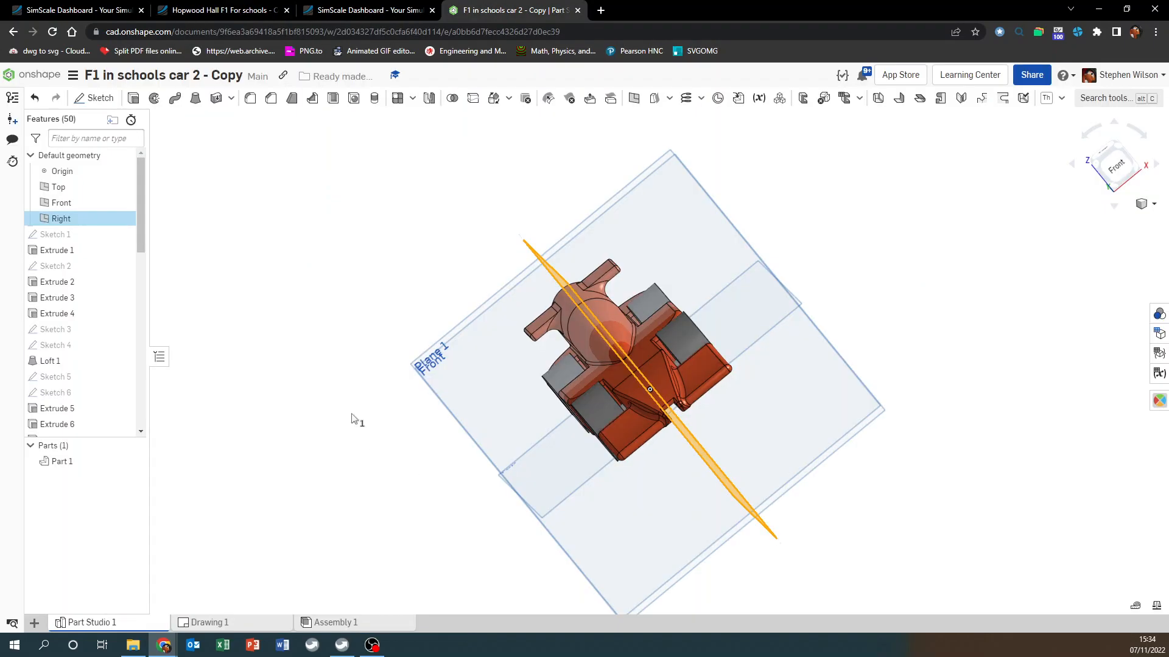
mouse_move(416, 447)
right_down()
mouse_move(367, 389)
mouse_move(381, 454)
mouse_move(402, 458)
right_up()
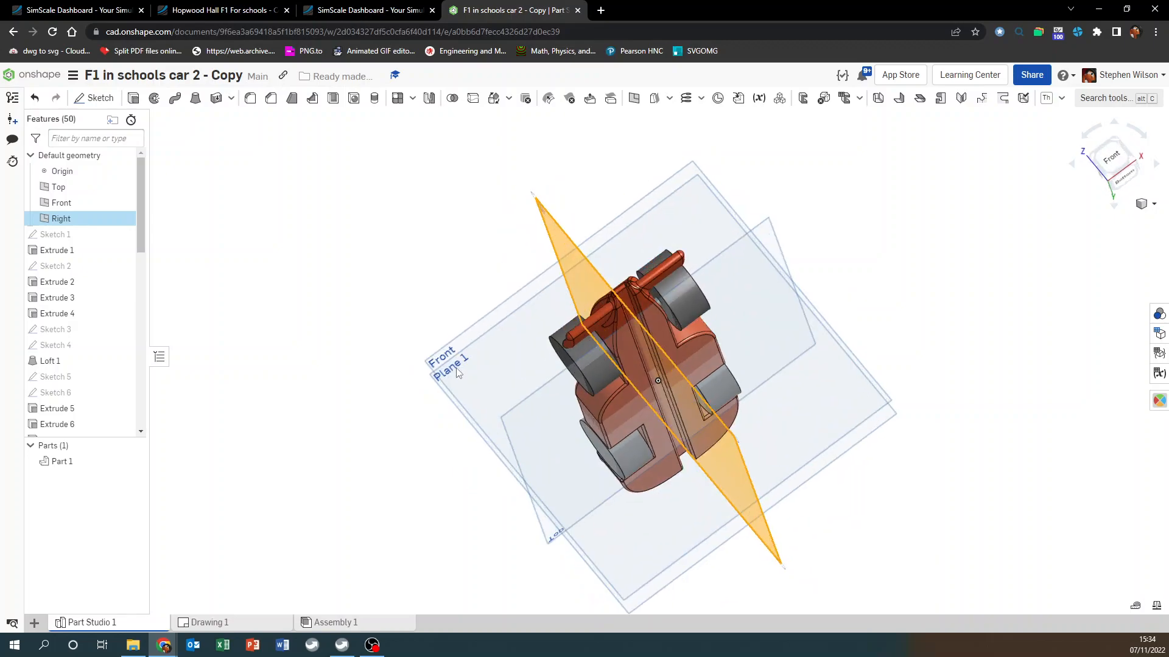
right_drag(346, 277, 385, 315)
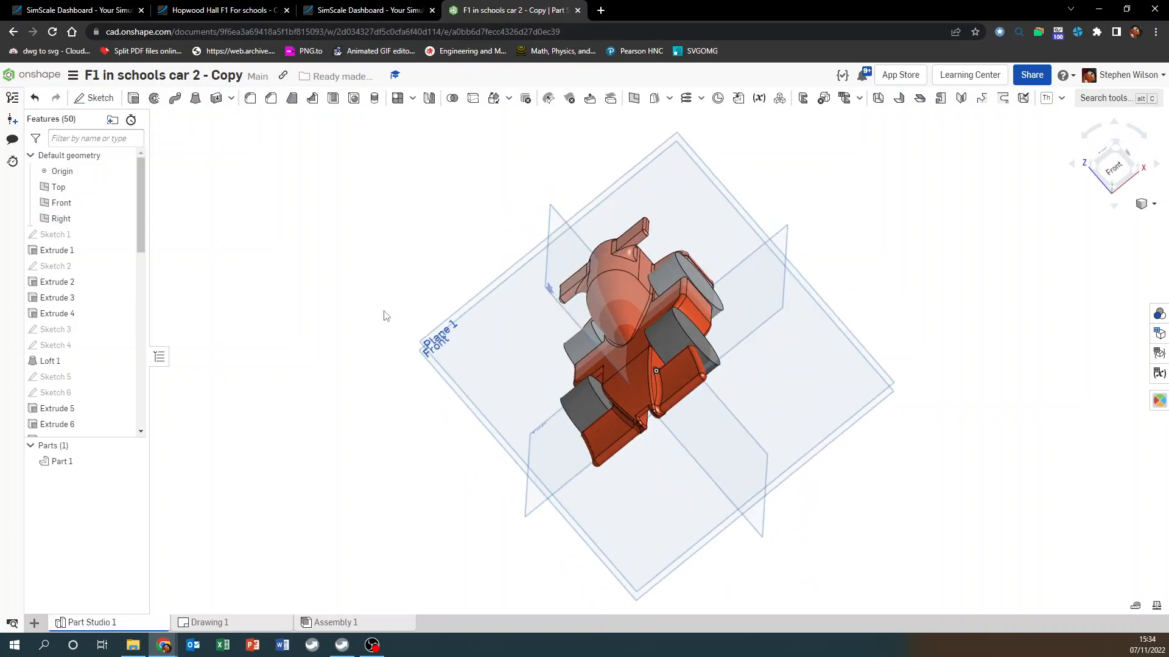
key(shift+1)
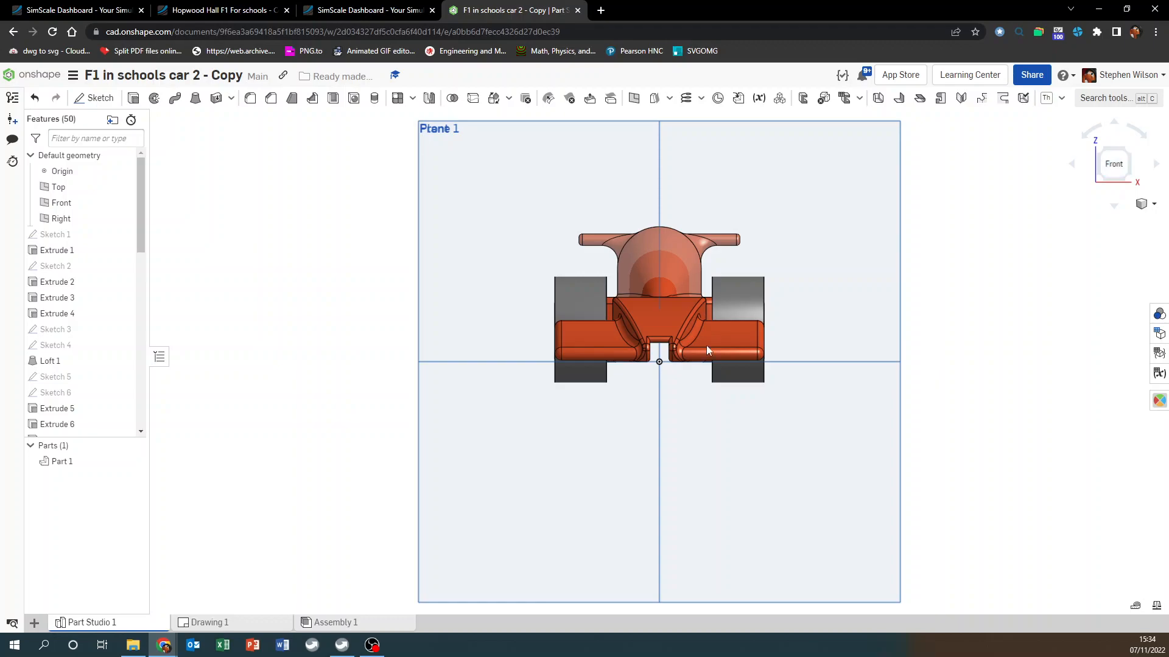
click(582, 377)
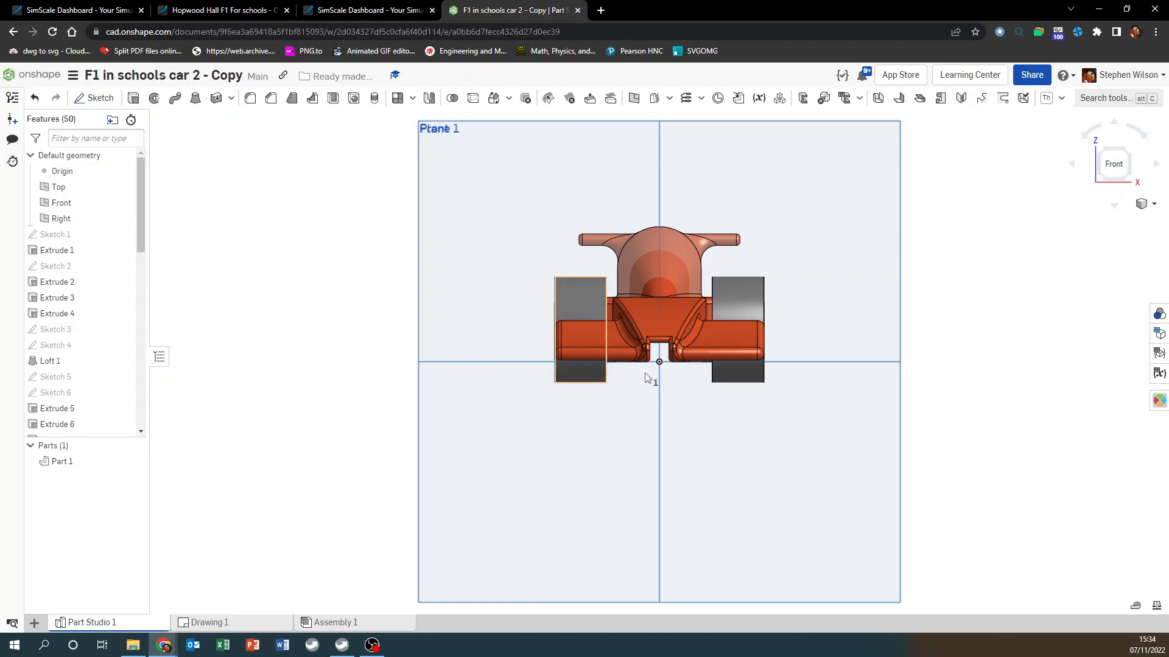
click(659, 362)
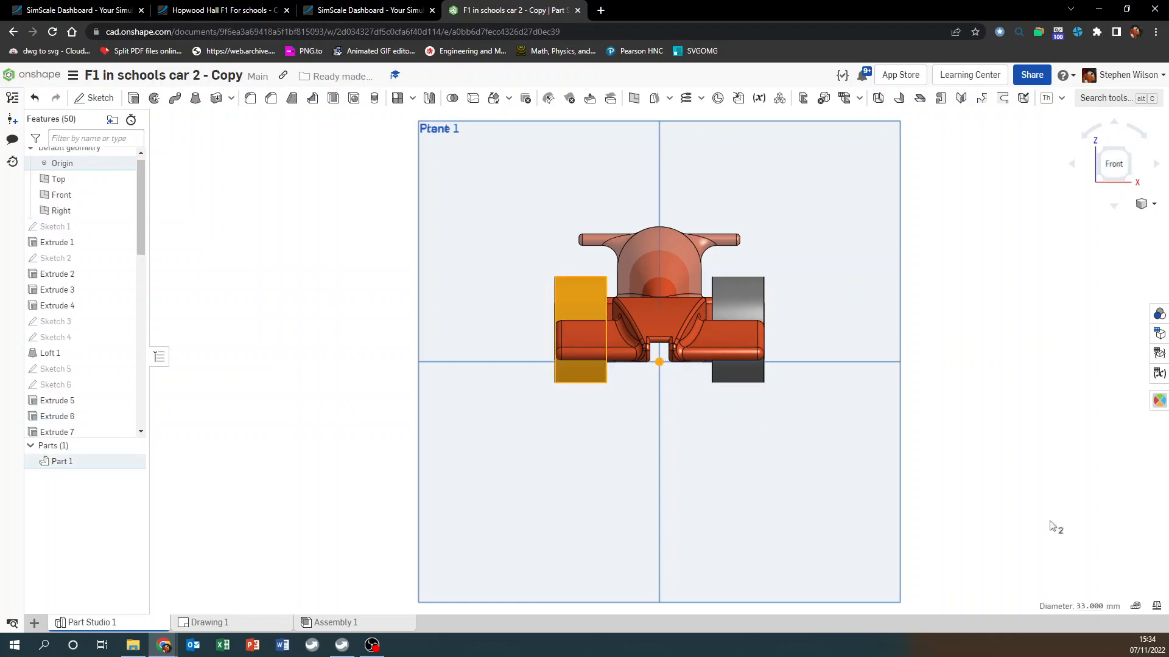
click(1137, 606)
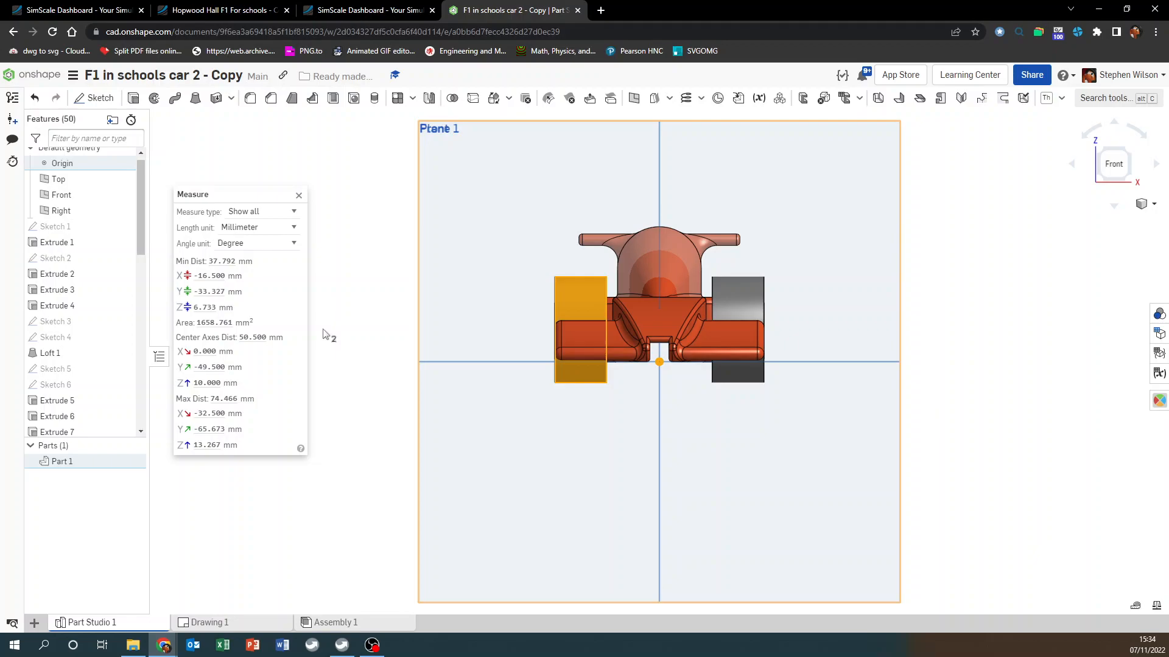
mouse_move(209, 306)
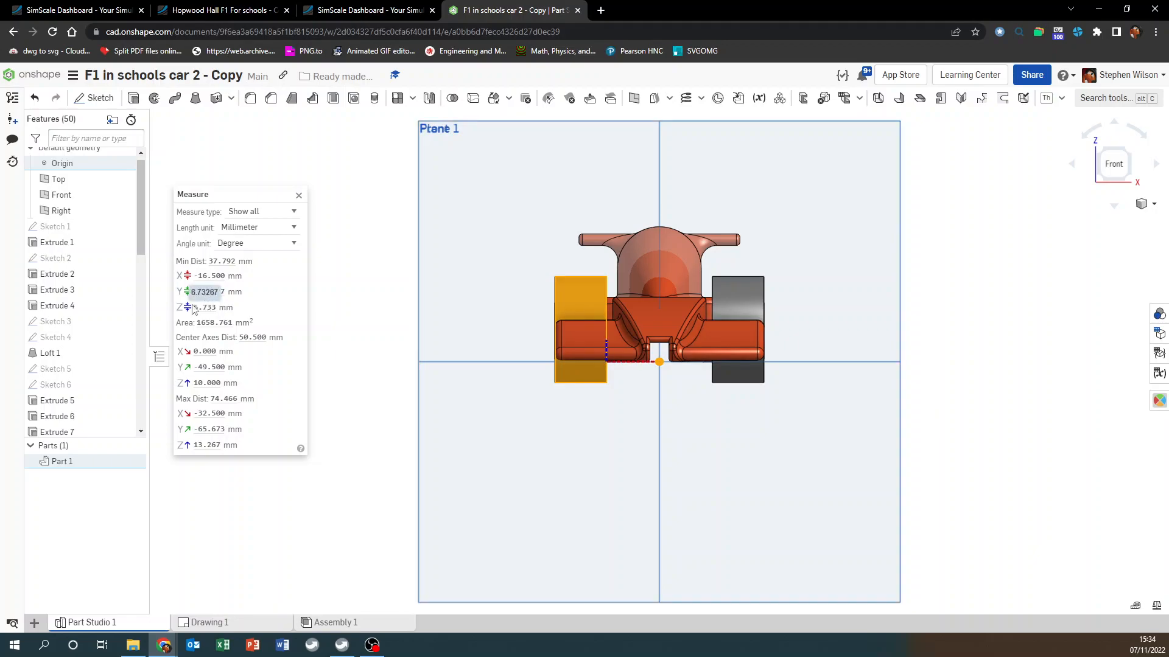
double_click(214, 307)
key(ctrl+c)
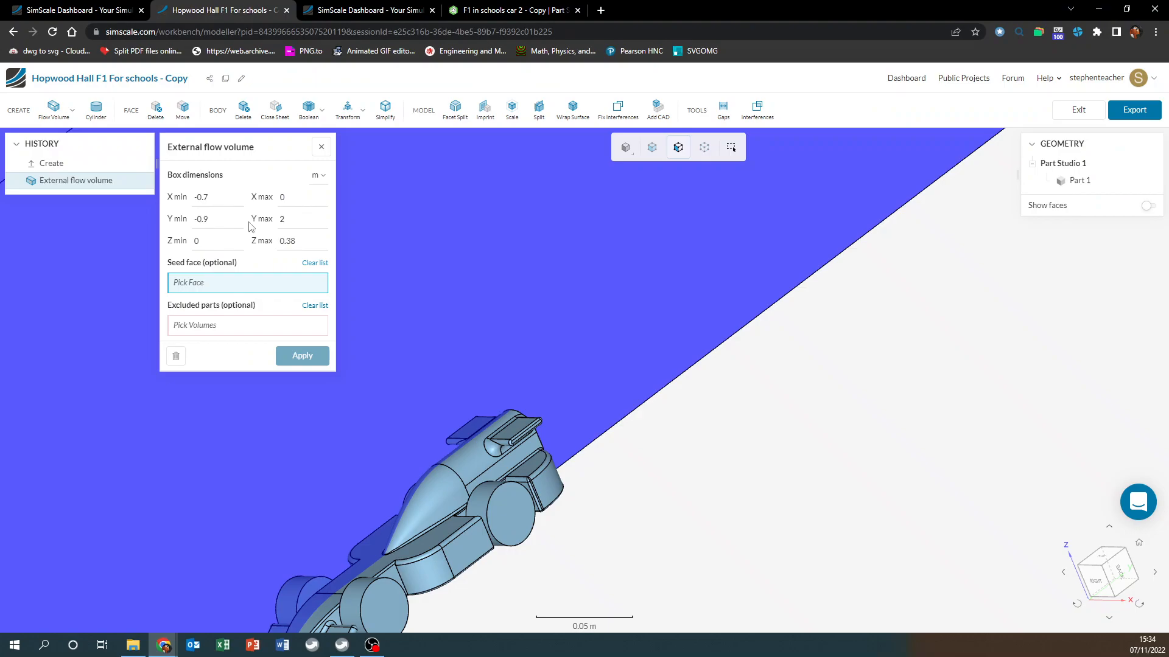
Set the flow volume's Z min to -6.73267e-3 m, check the box around the car, and apply the flow volume
double_click(205, 243)
key(ctrl+v)
click(199, 242)
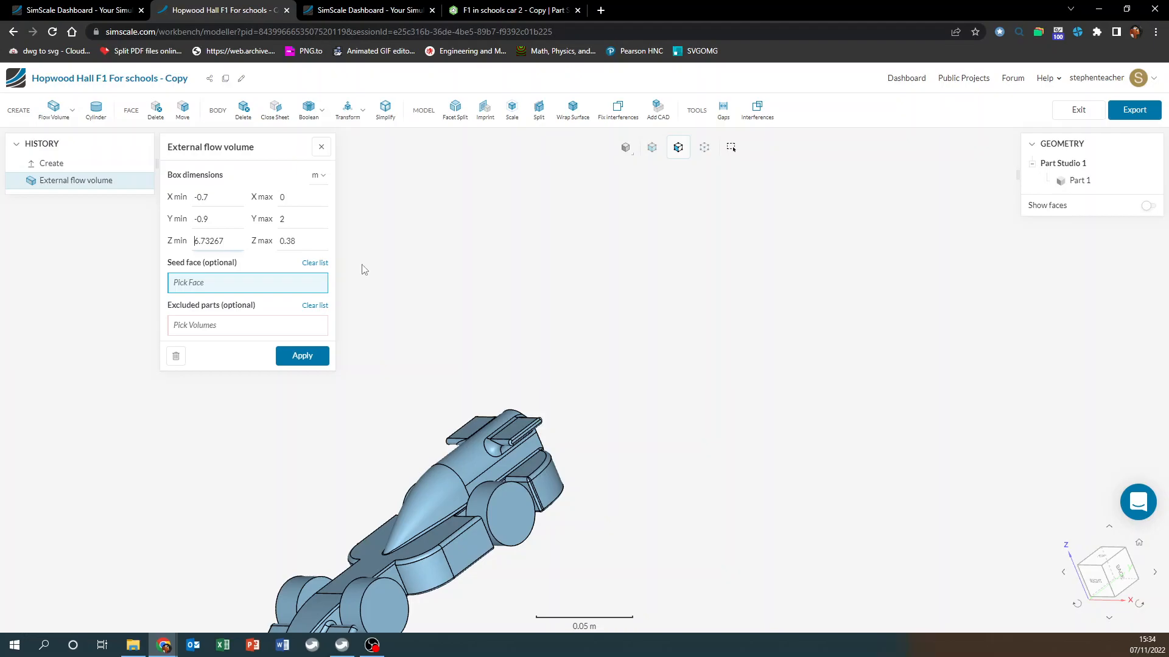
text(-)
scroll(492, 351, down, 2)
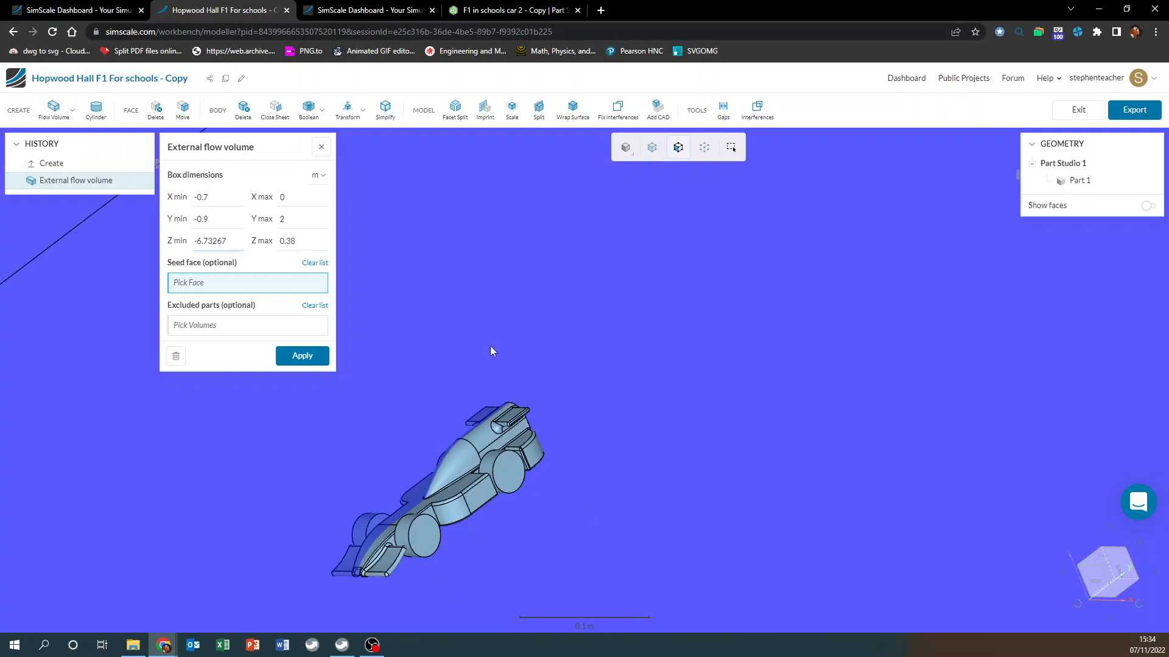
scroll(546, 420, down, 5)
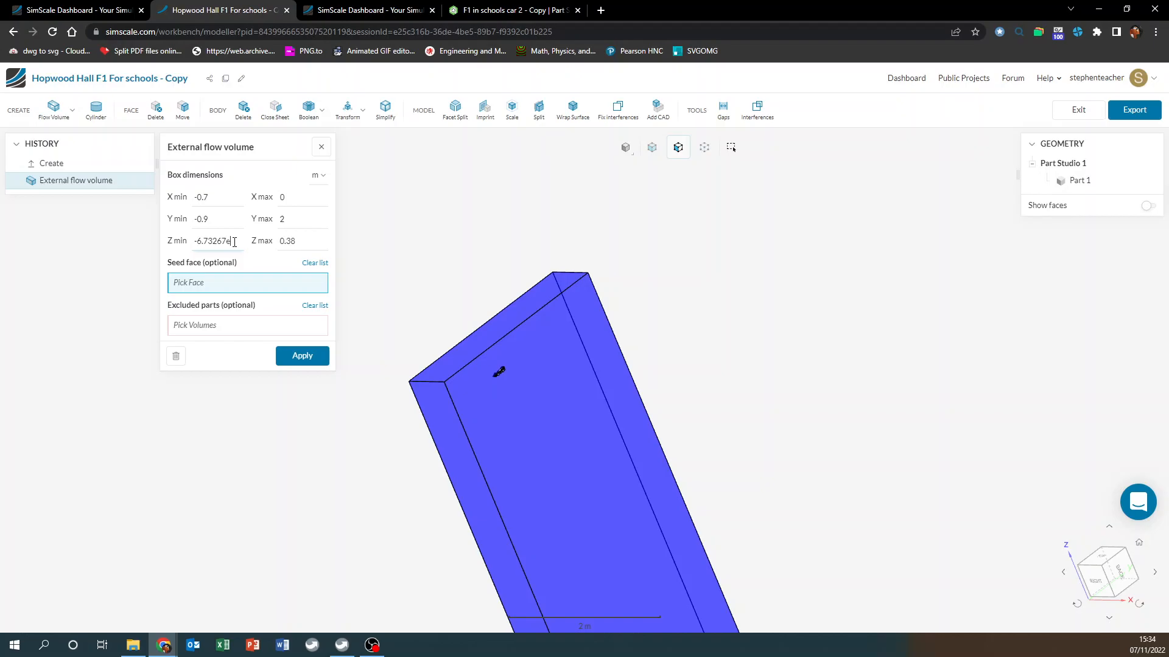
text(-3)
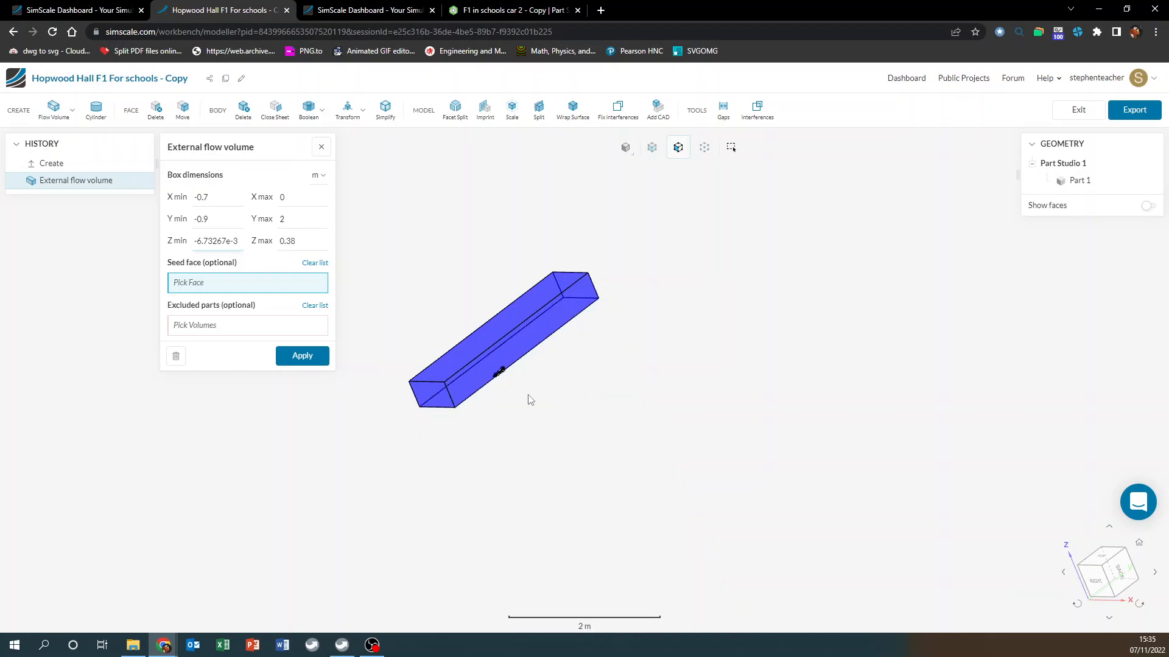
scroll(517, 379, down, 2)
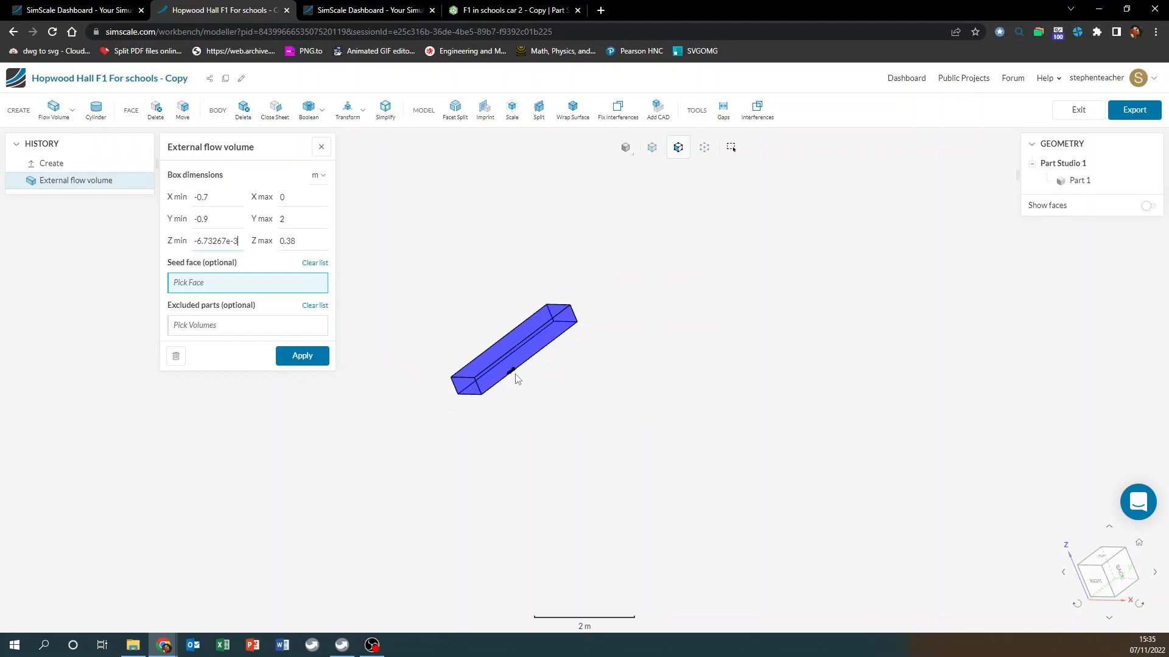
scroll(516, 379, up, 5)
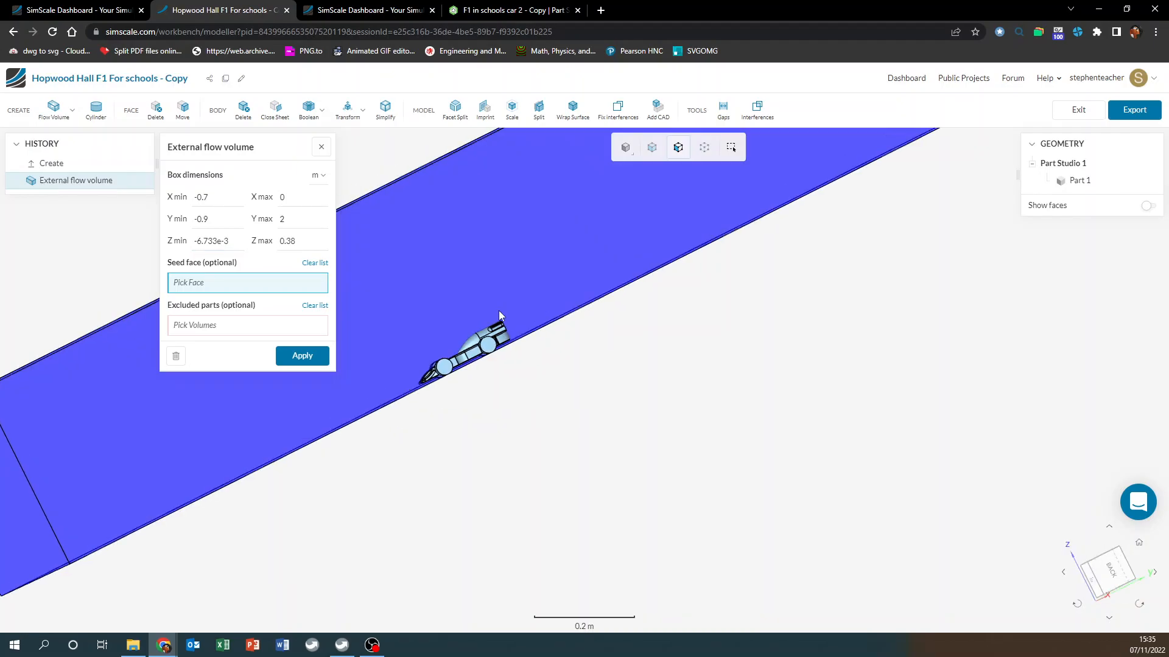
click(303, 356)
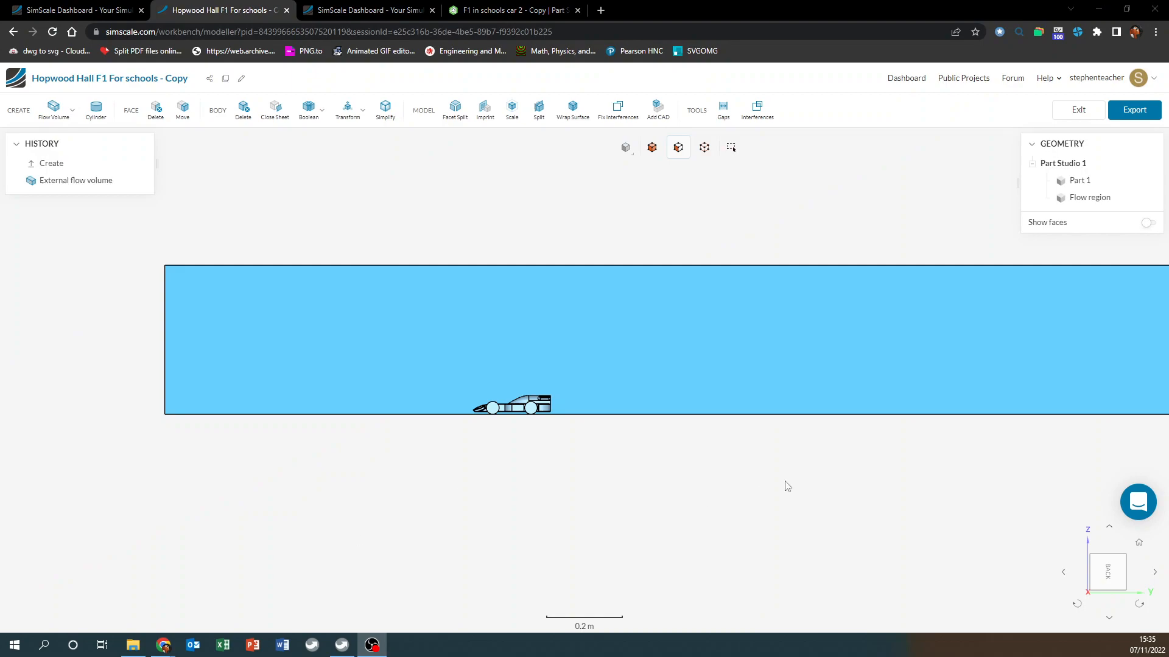
Inspect from the side how the car's wheels sit on the floor of the flow region
scroll(502, 441, down, 3)
scroll(511, 438, up, 6)
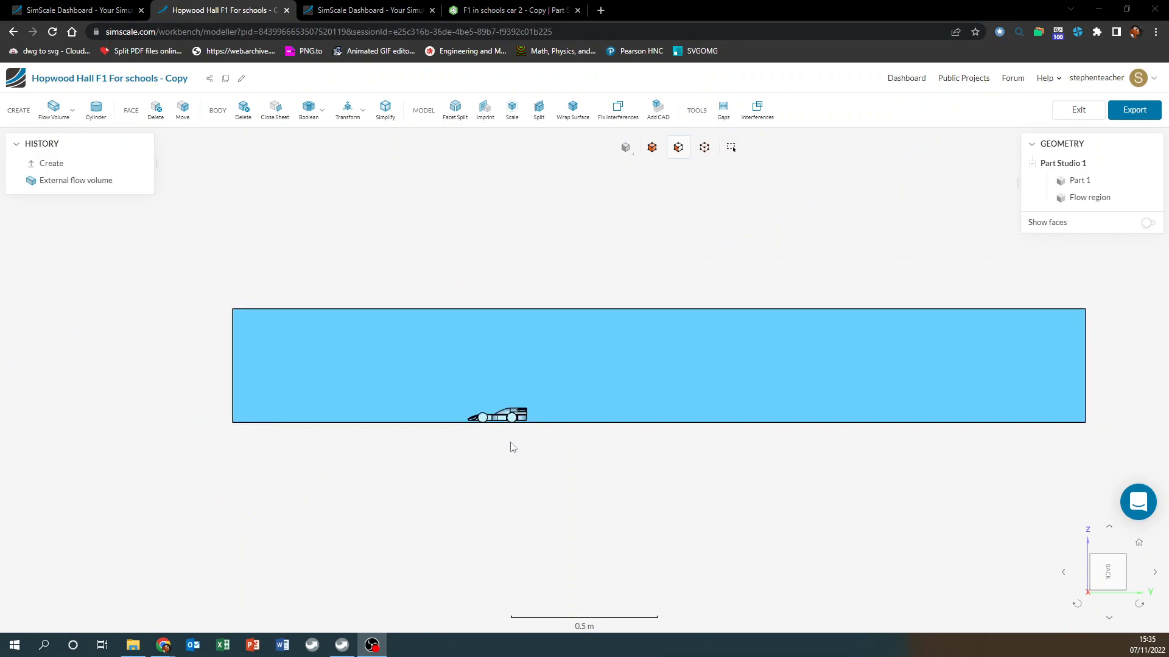
scroll(512, 447, up, 2)
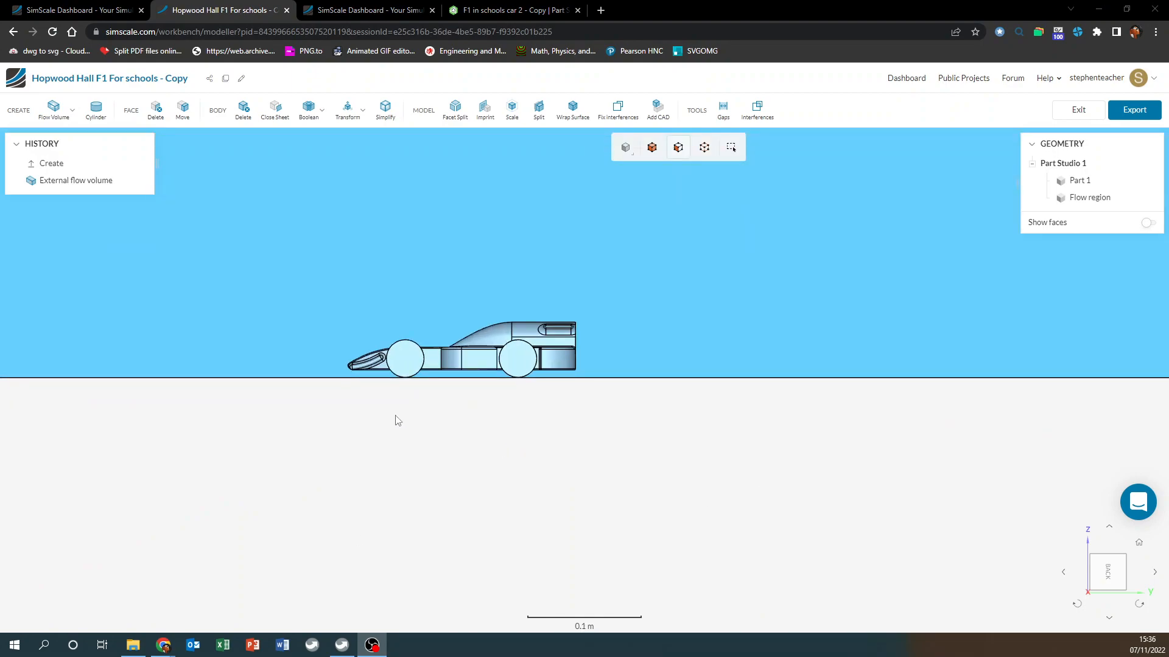
scroll(403, 437, up, 3)
scroll(406, 425, down, 5)
Select the flow region's near side, top and near end faces and hide them to expose the car
drag(433, 436, 575, 487)
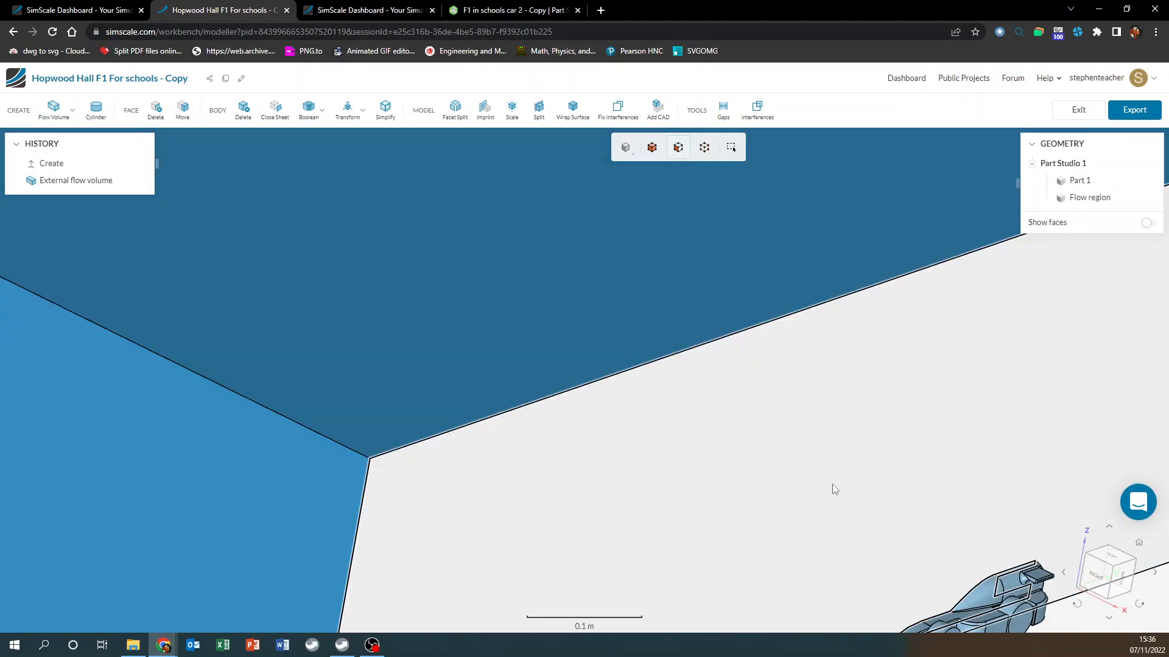
right_drag(747, 417, 568, 314)
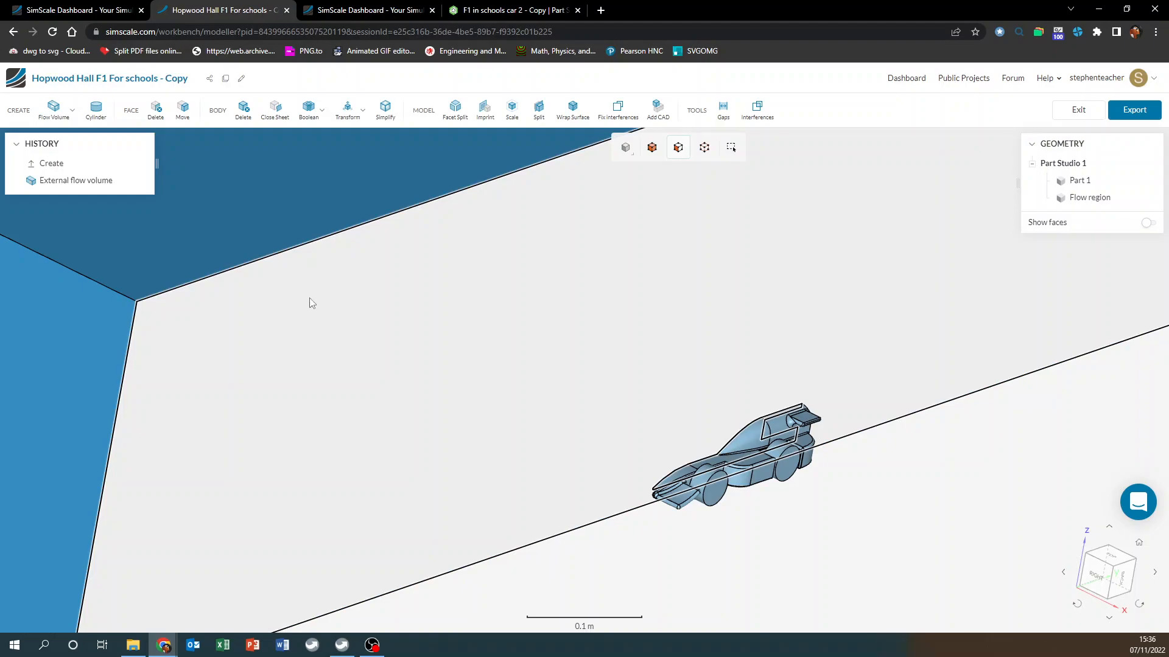
click(549, 322)
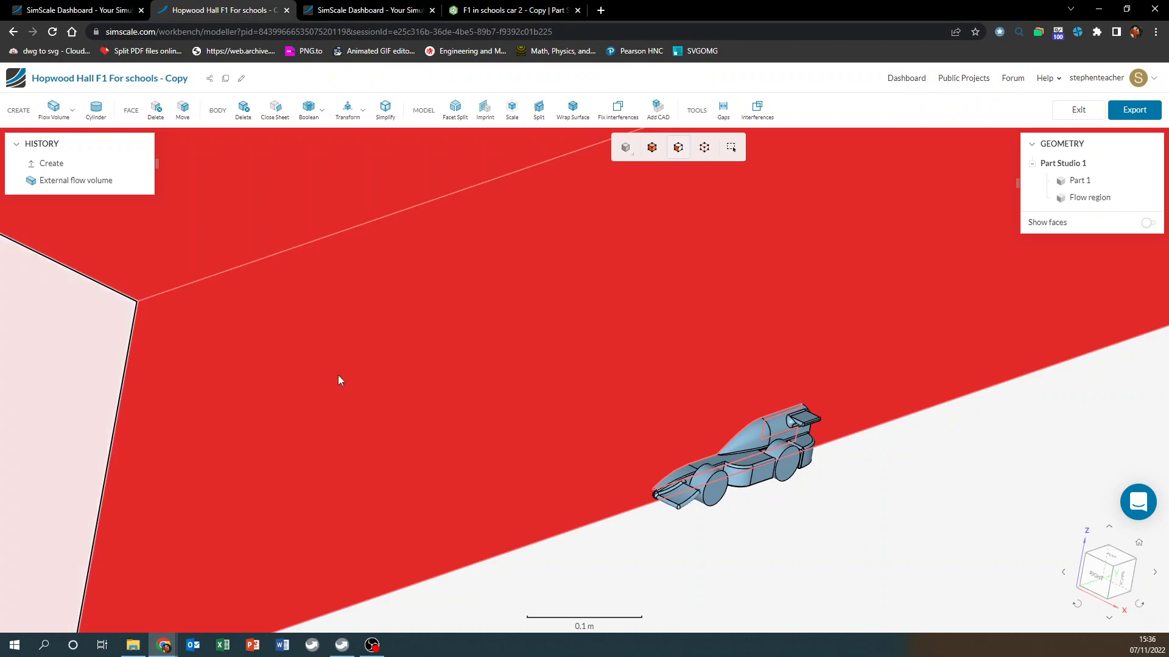
right_click(407, 310)
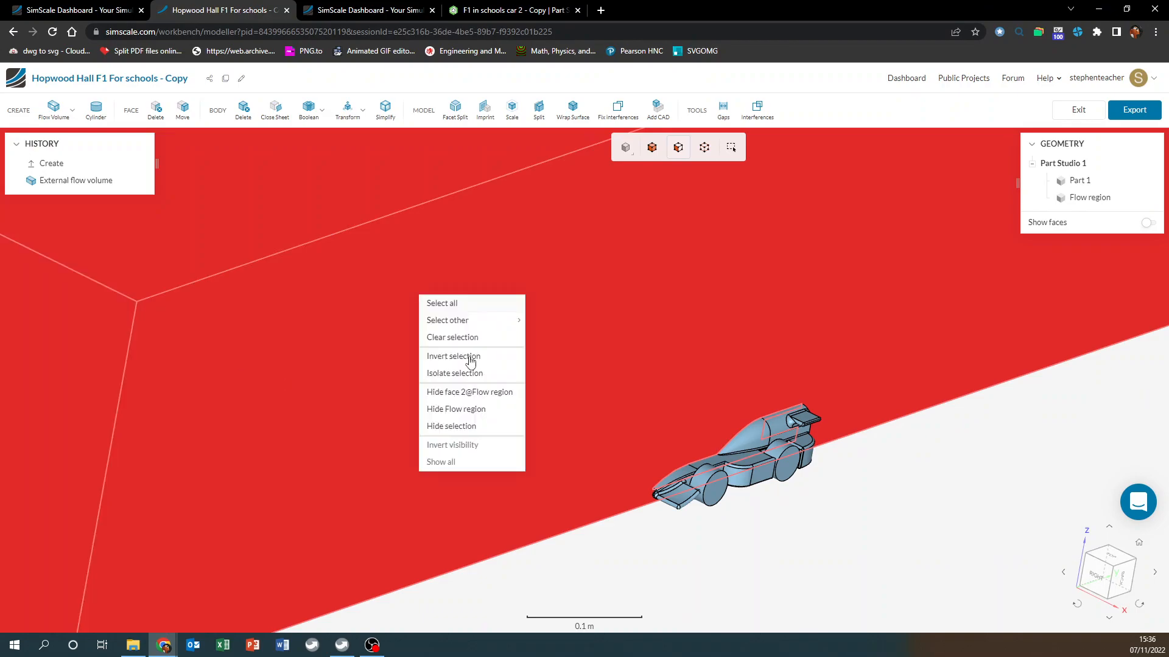
click(466, 426)
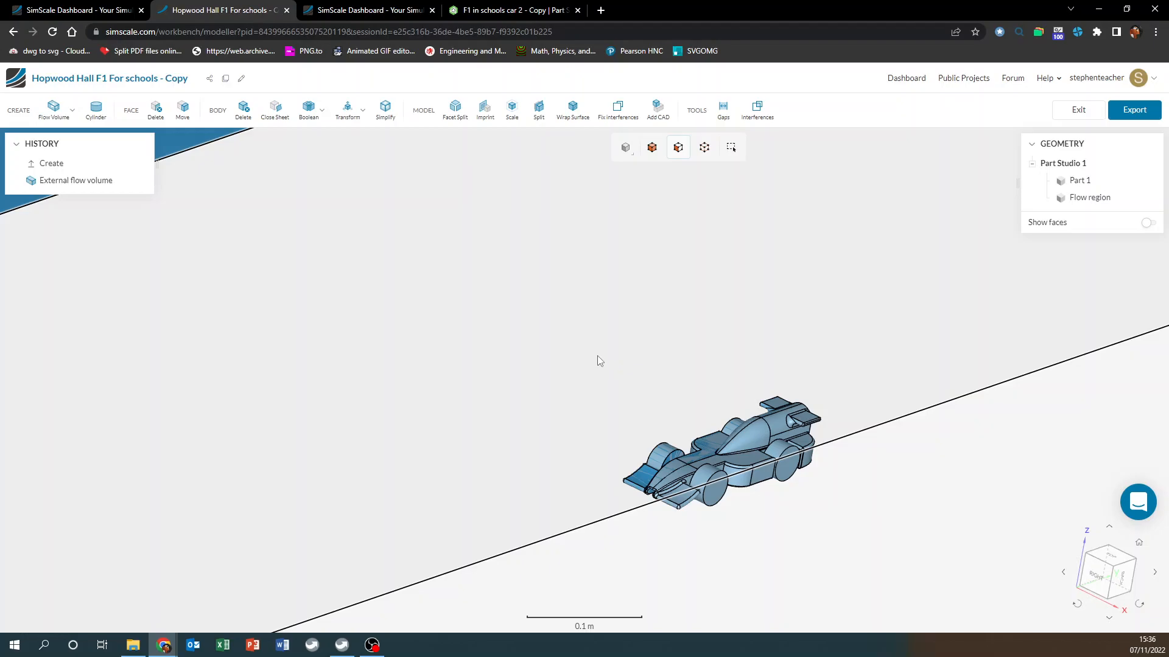
Hide the remaining floor, far side and far end faces of the flow region around the car
scroll(564, 280, down, 6)
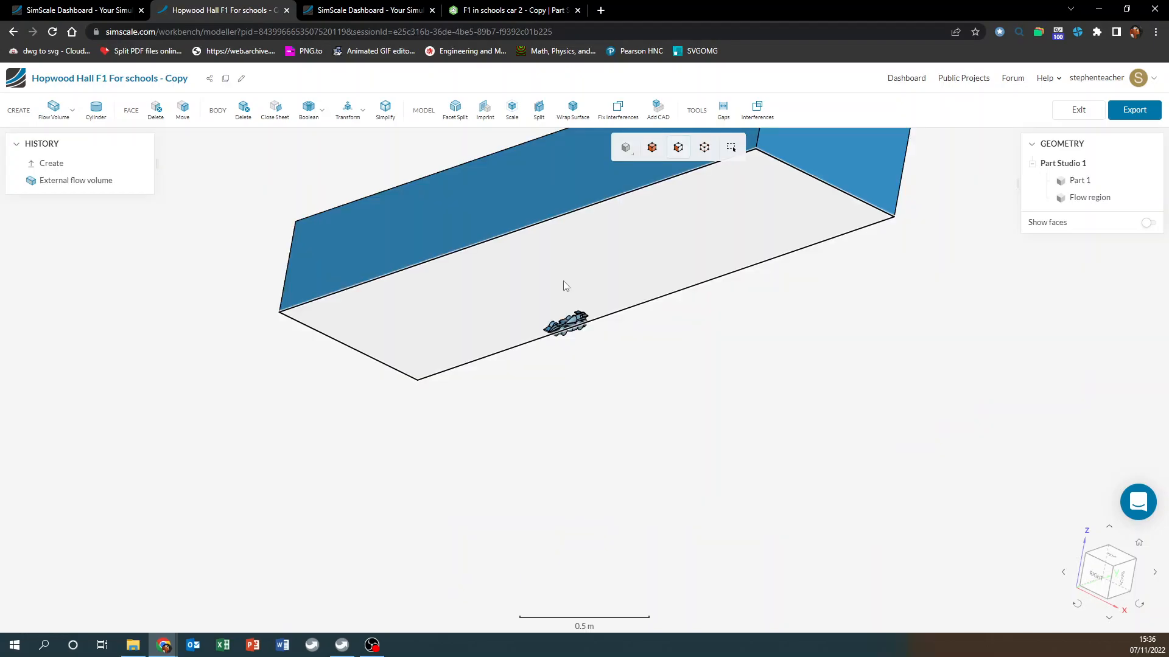
scroll(564, 280, down, 2)
click(706, 234)
click(731, 207)
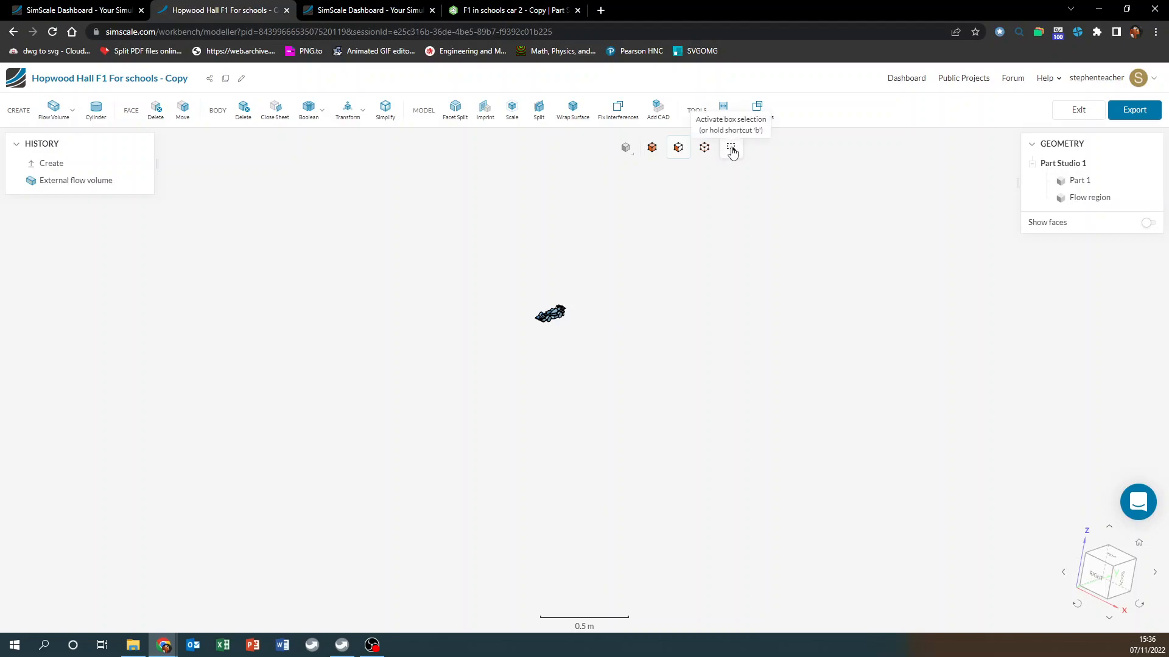
Box-select the car and delete its body, Part 1, leaving only the flow region, and inspect the remaining cavity
drag(620, 259, 539, 359)
click(730, 148)
drag(630, 233, 413, 403)
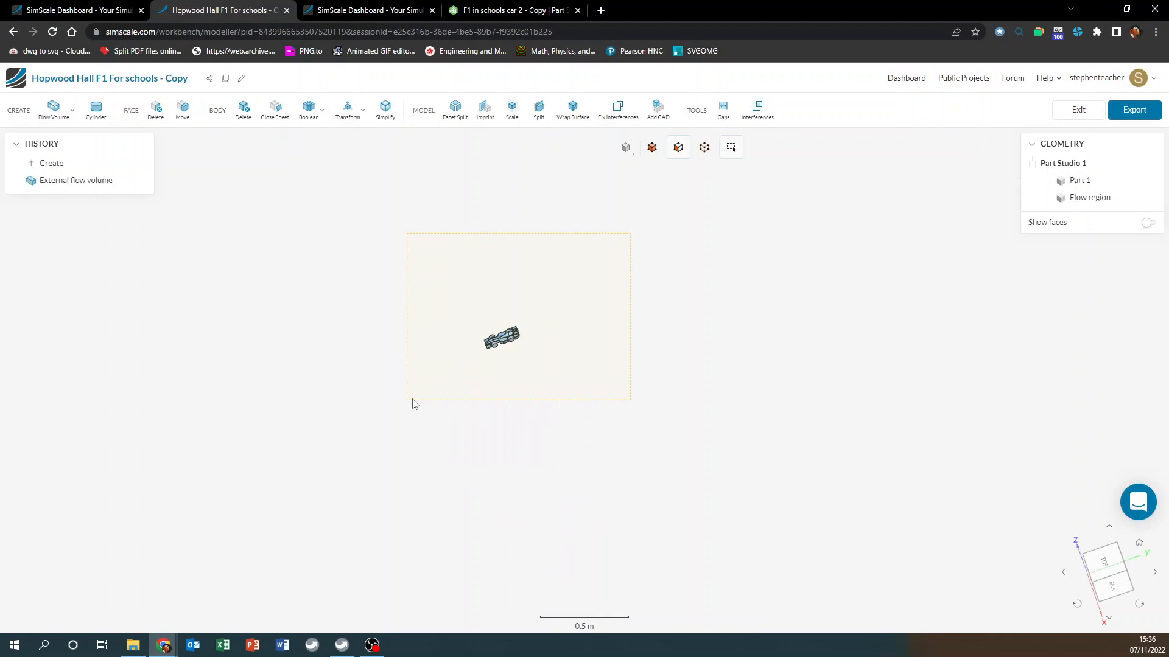
drag(412, 404, 413, 404)
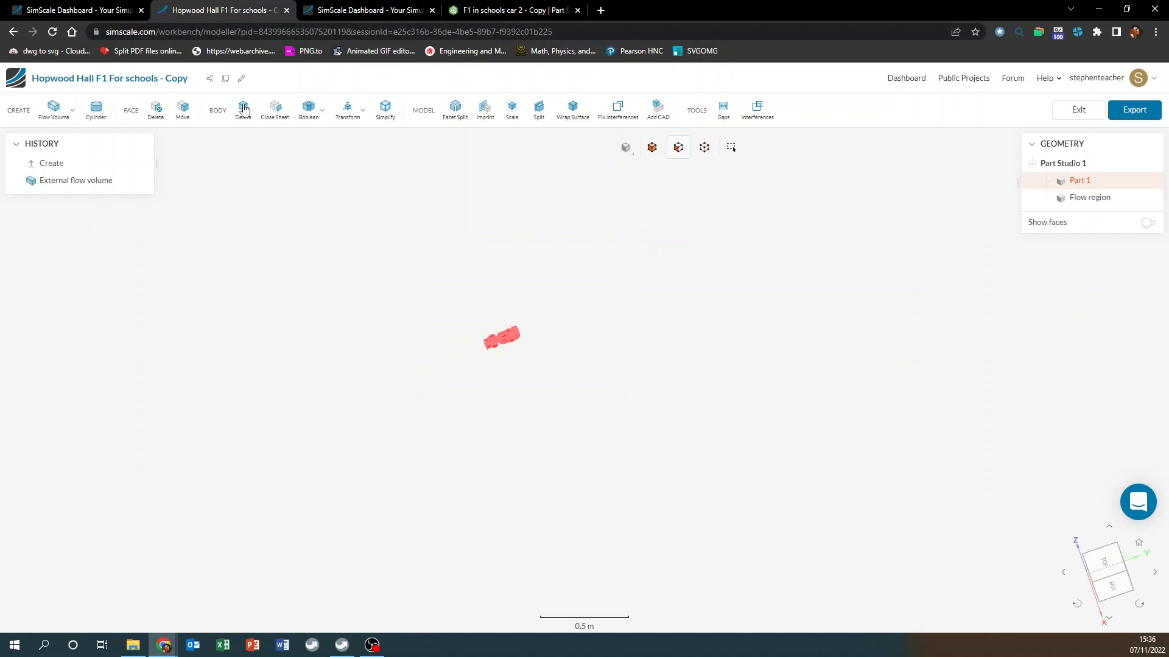
click(244, 110)
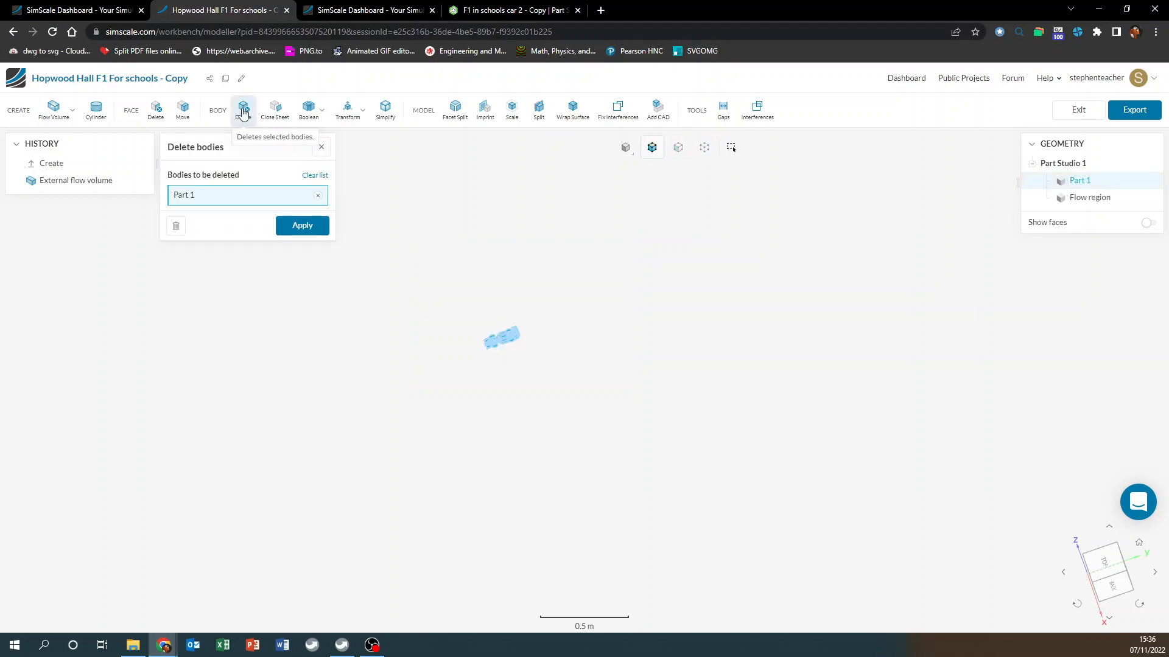
click(302, 226)
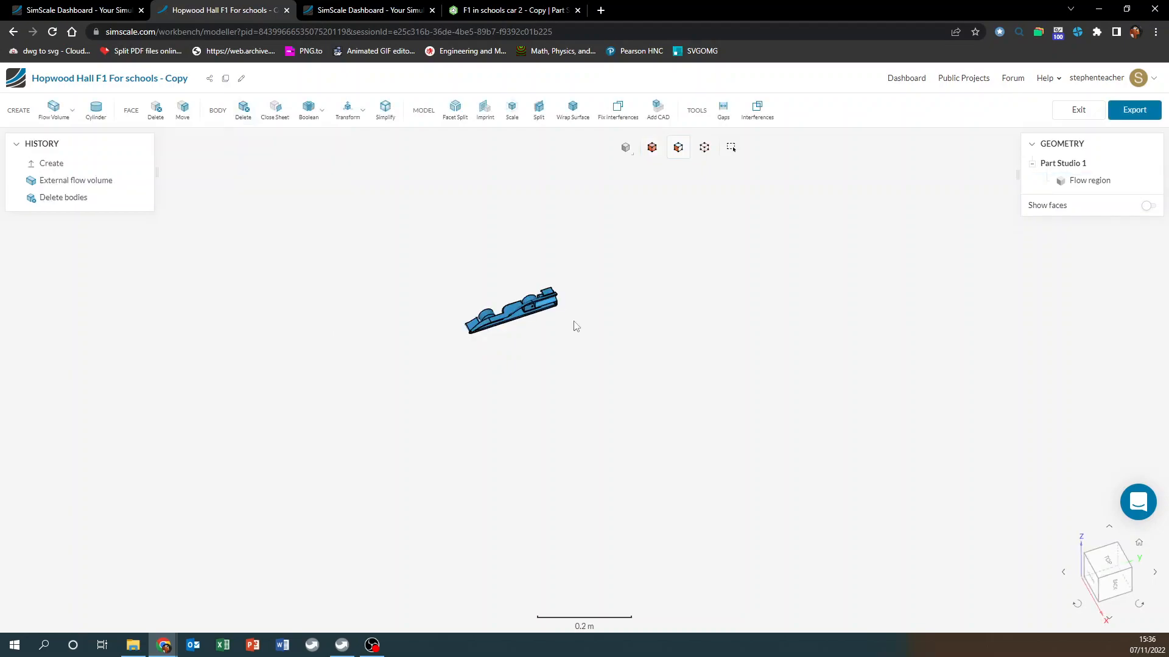
drag(576, 326, 516, 408)
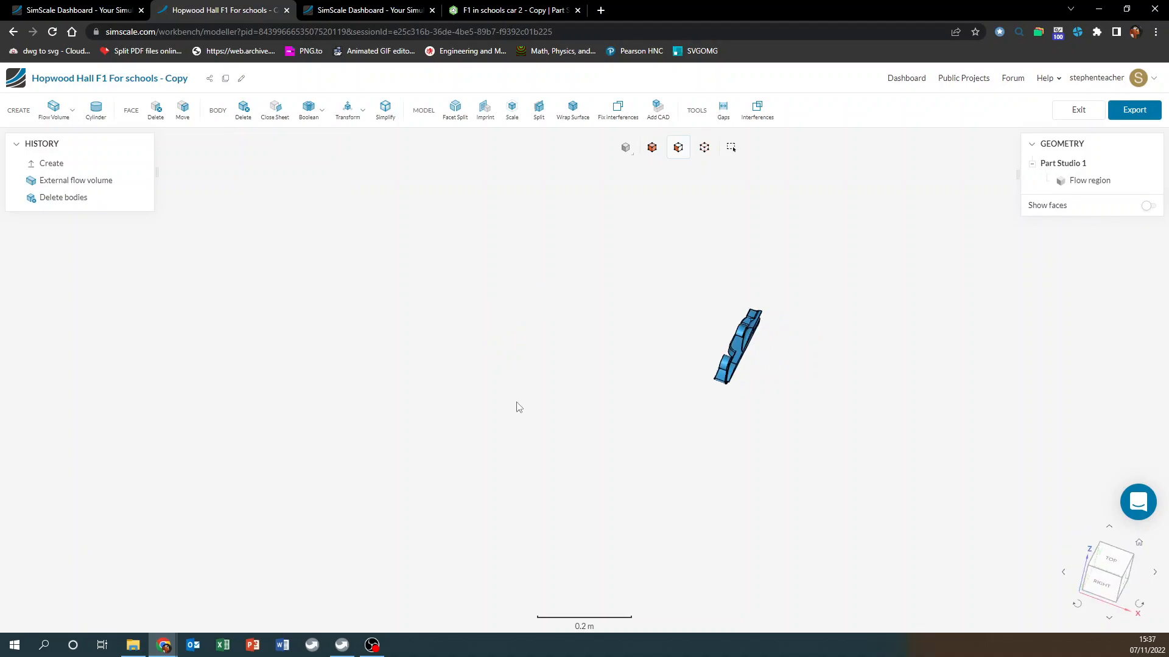
Export the edited model as a new geometry and delete the old Part Studio 1 and Copy of Assembly_1 geometries
click(80, 84)
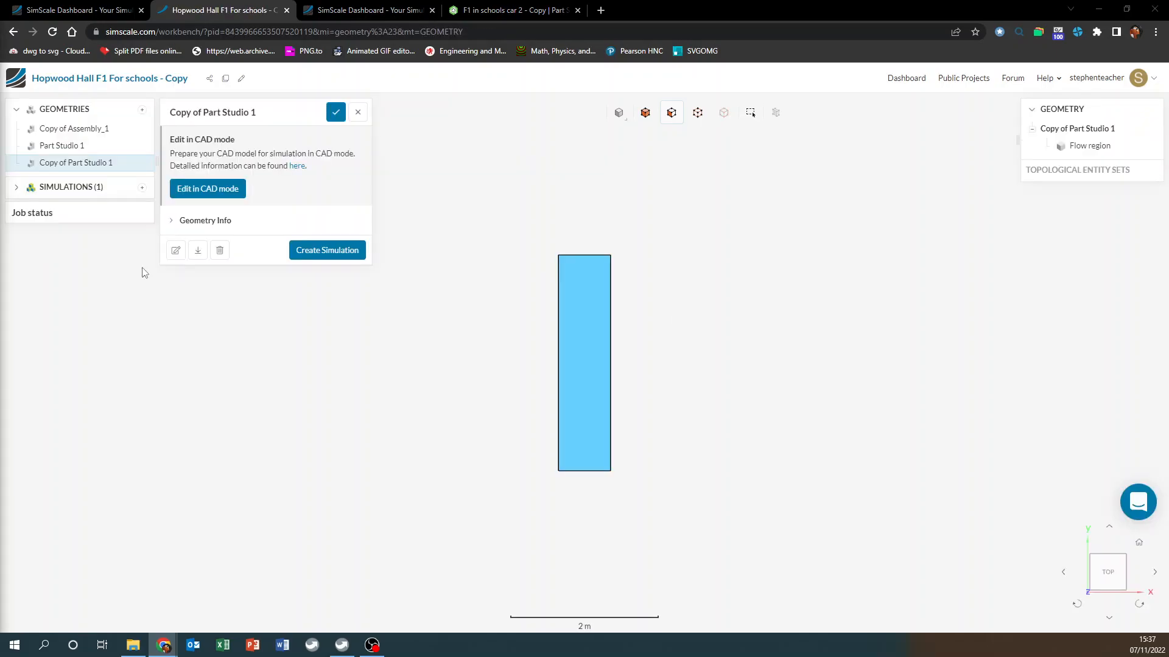
right_click(82, 147)
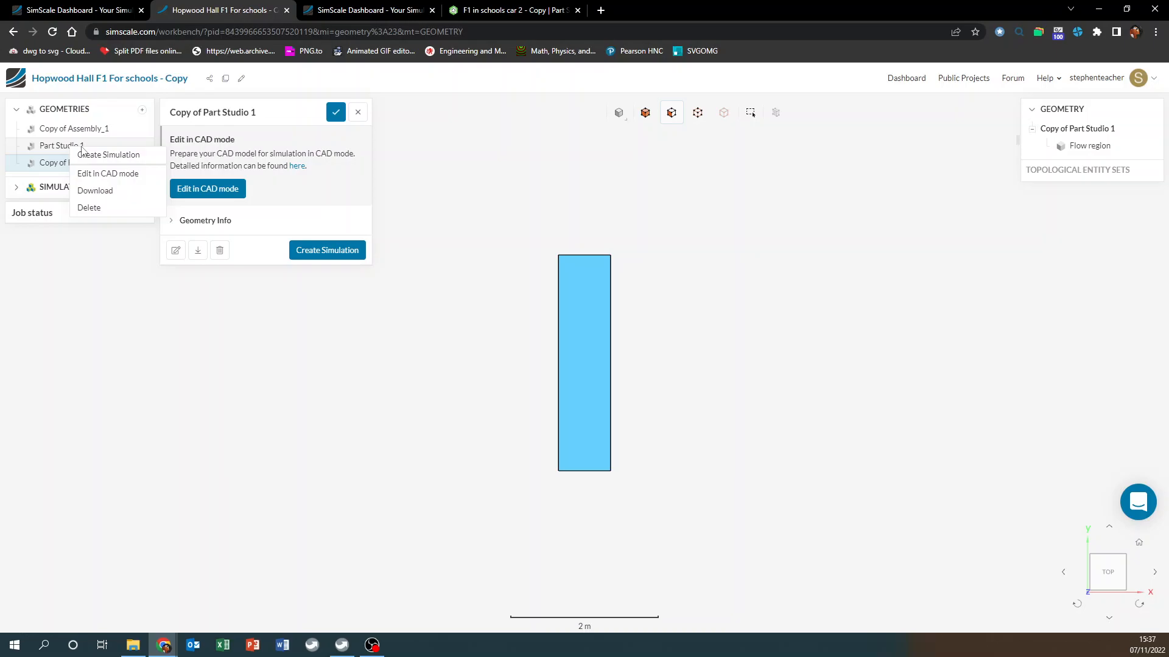
click(98, 210)
click(464, 121)
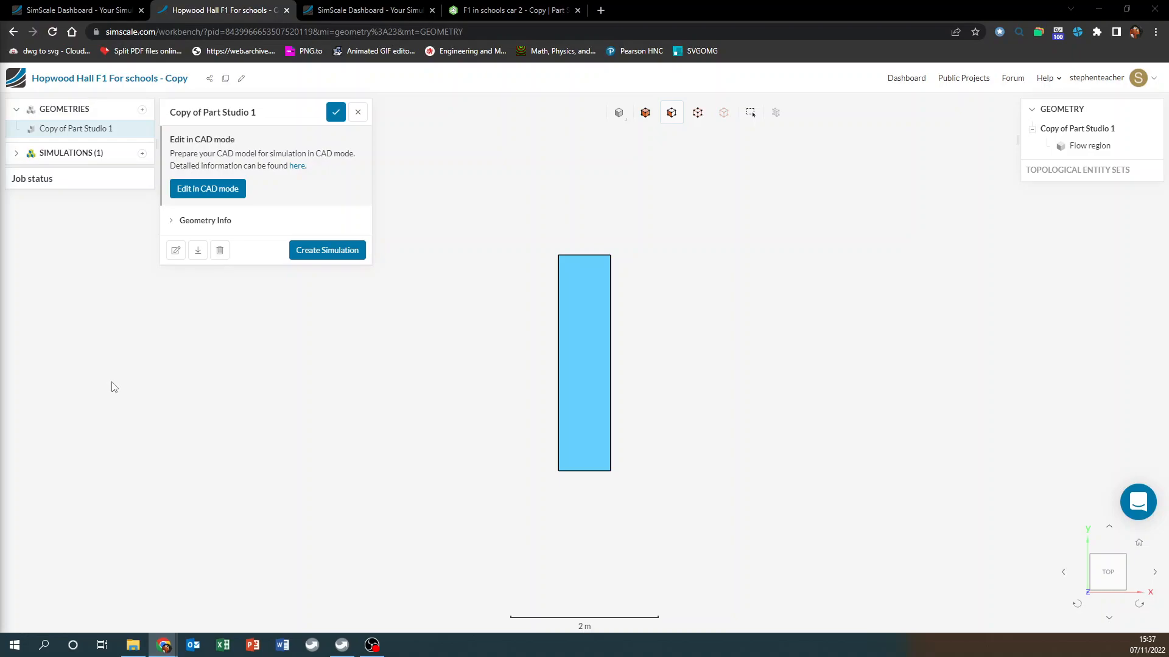
Expand the Incompressible simulation, use Copy of Part Studio 1 as its geometry and assign the Air material to the flow region
click(16, 153)
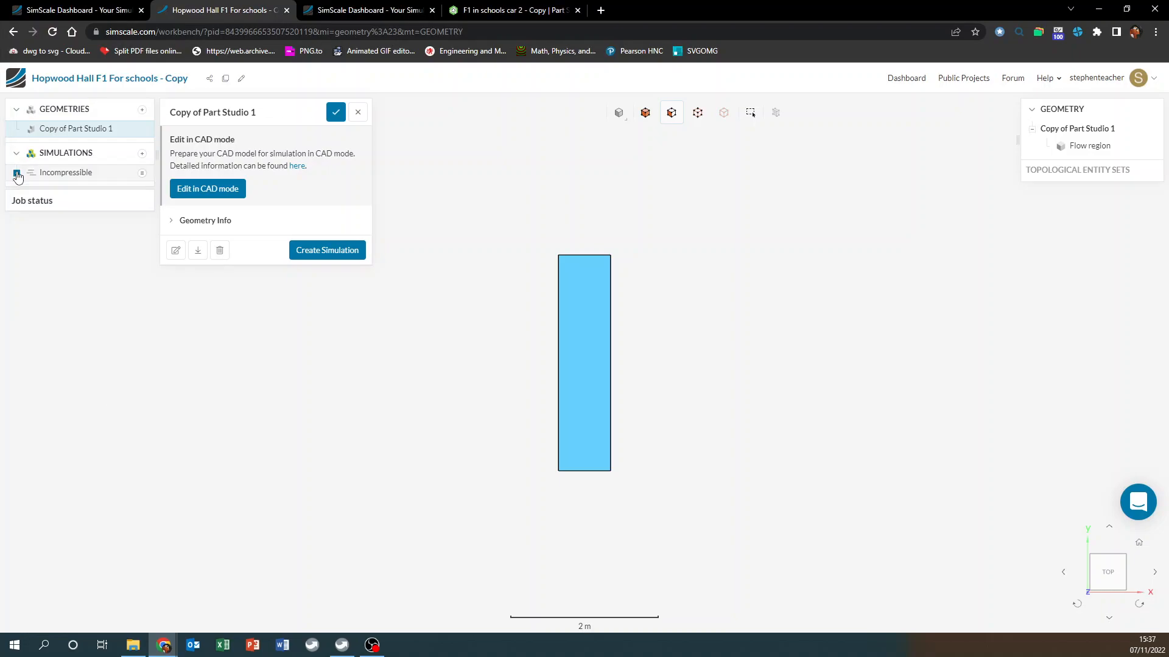
click(17, 173)
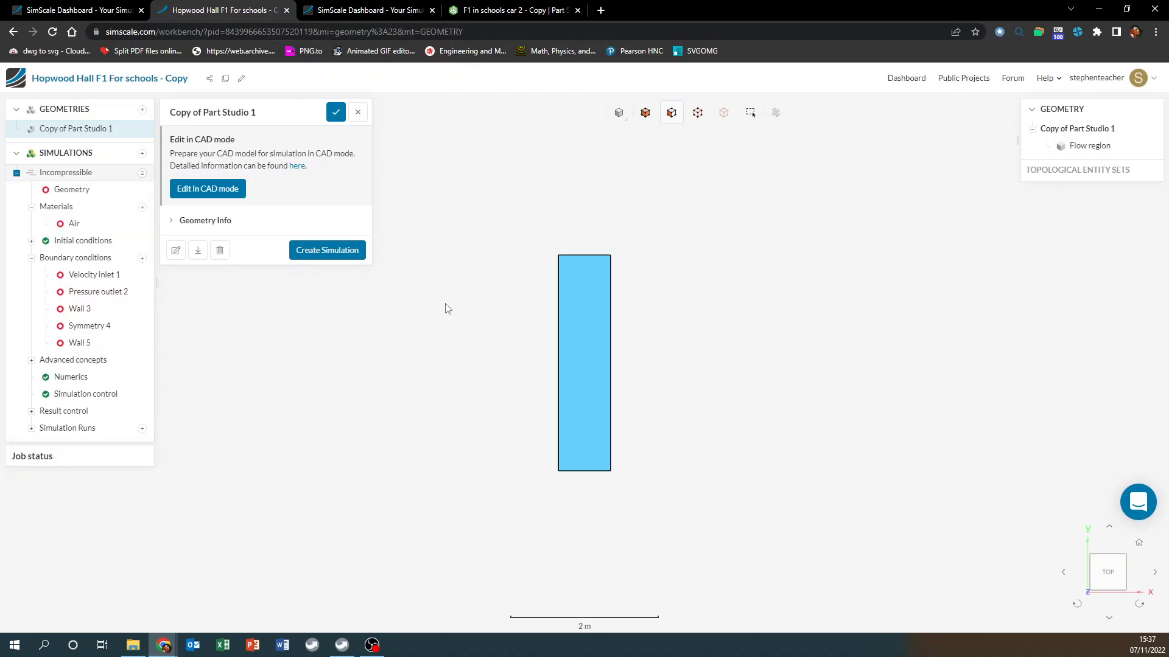
scroll(449, 301, down, 5)
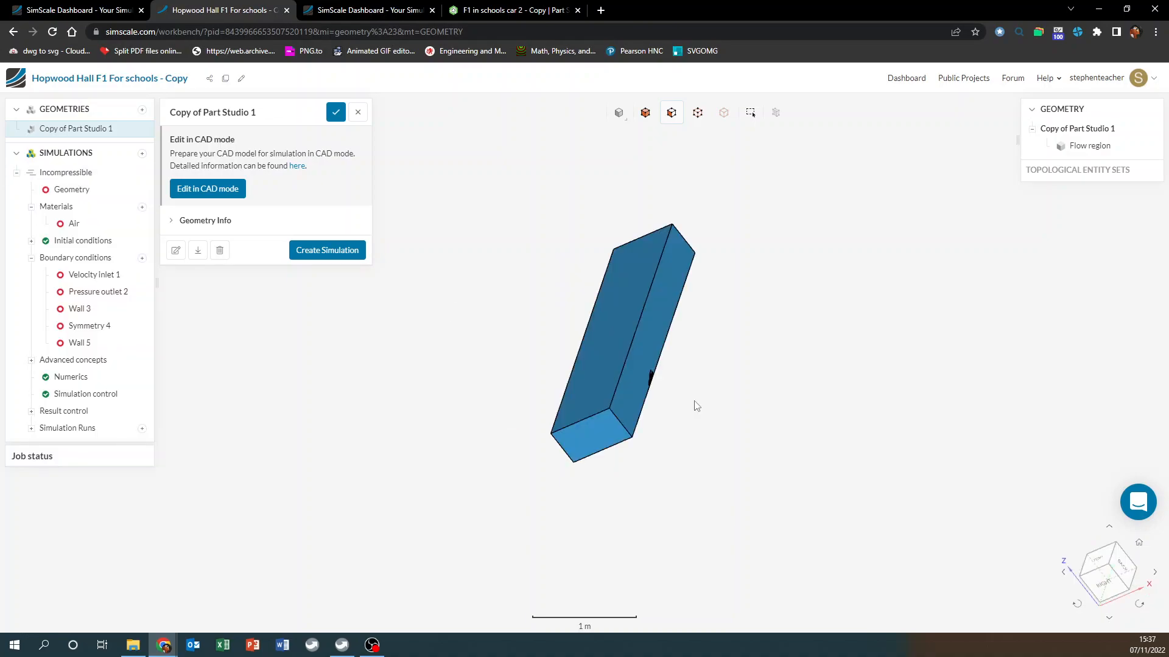
drag(693, 401, 580, 465)
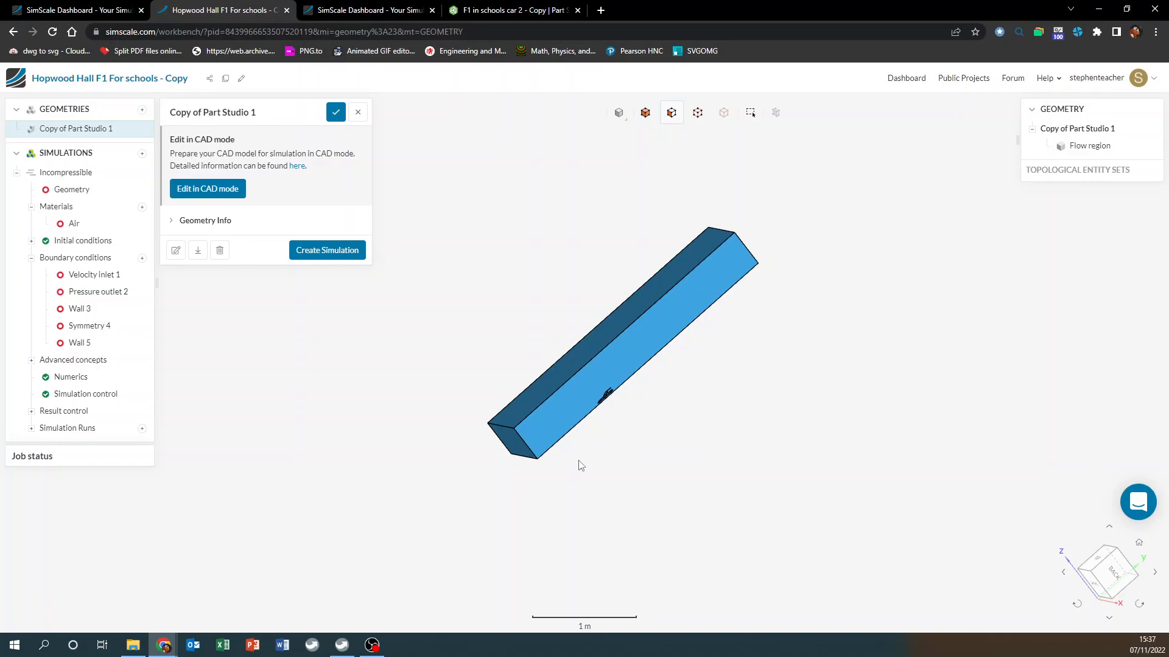
click(335, 112)
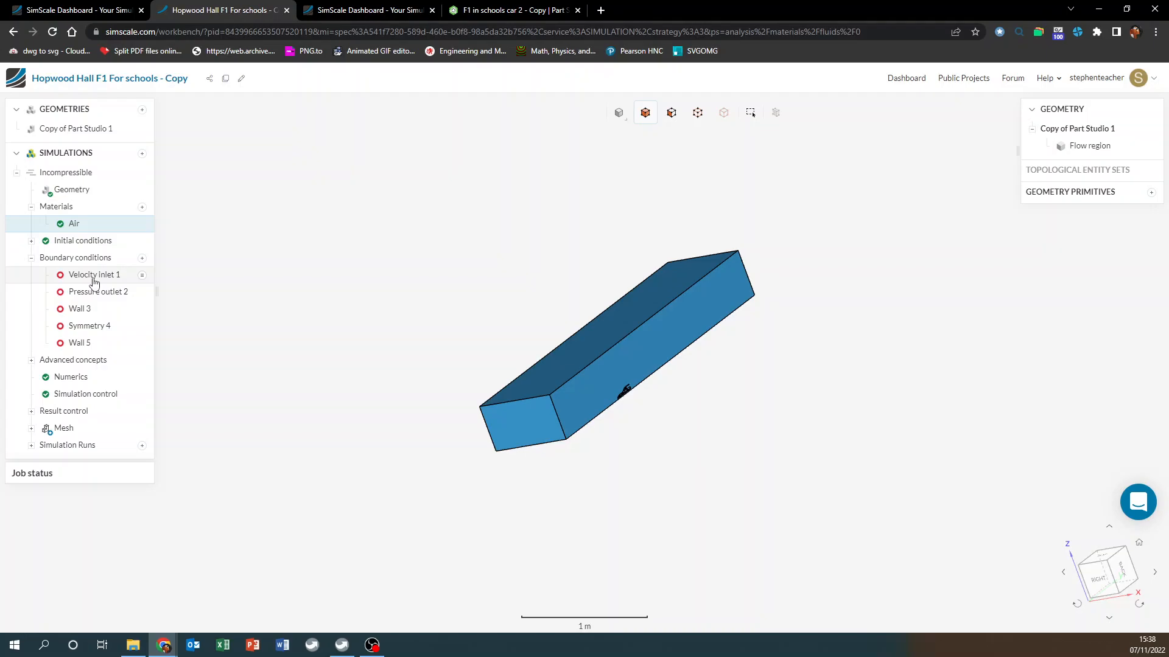
Assign the flow region's outer faces to the Velocity inlet 1, Pressure outlet 2, Wall 3 and Symmetry 4 boundary conditions
click(93, 279)
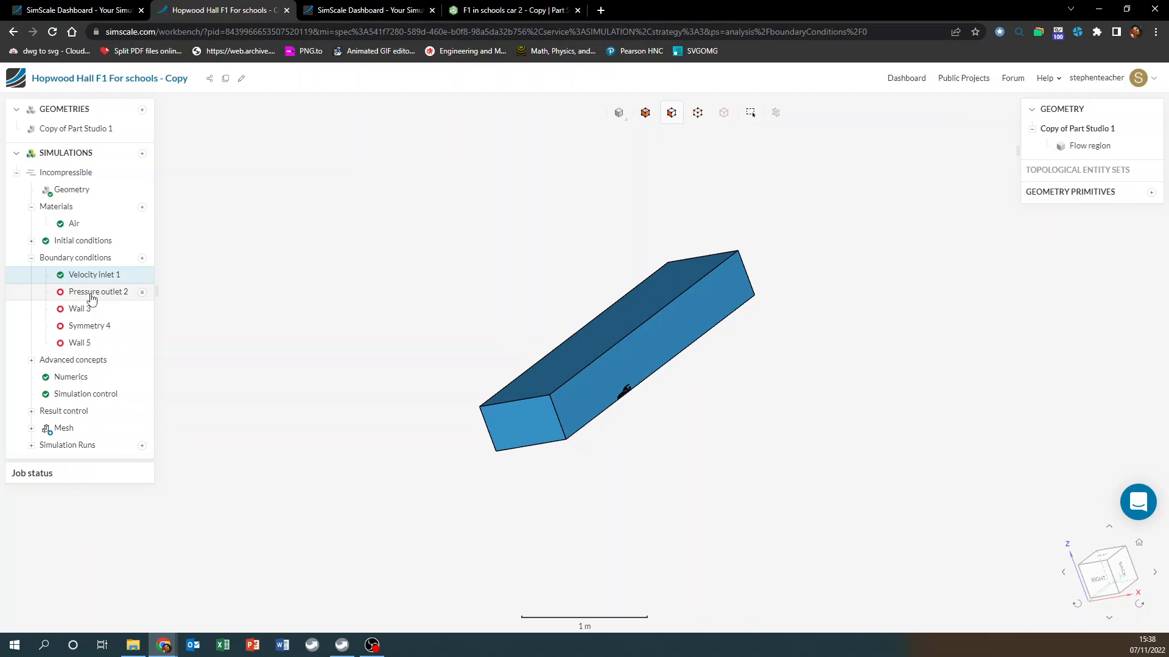
click(91, 294)
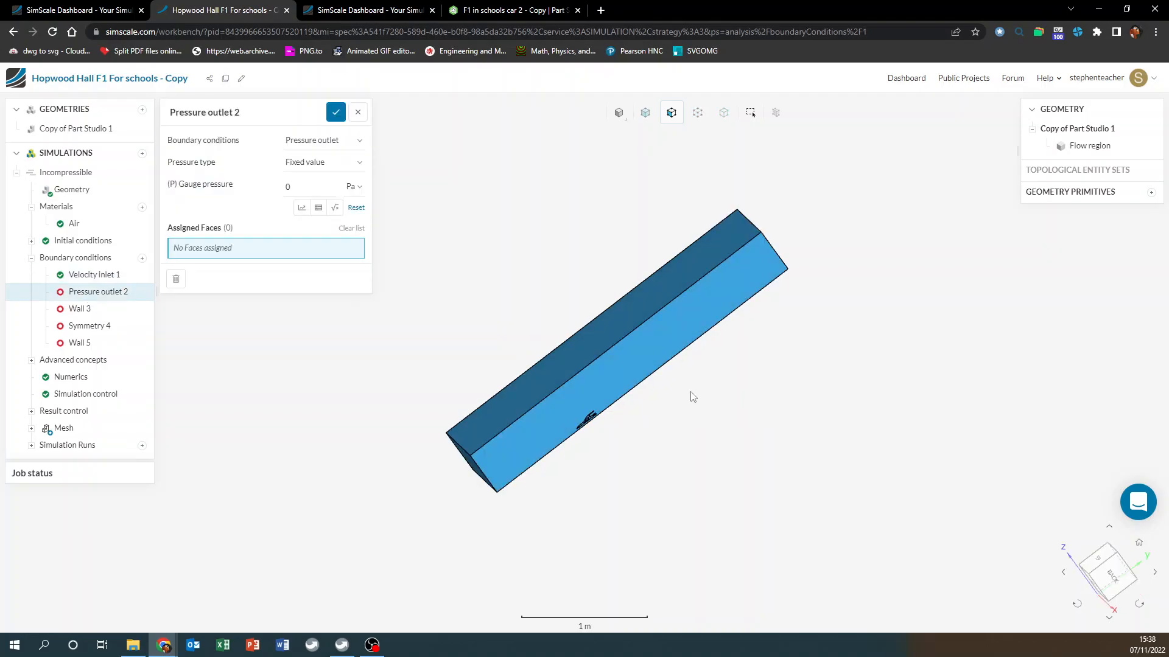
drag(692, 397, 757, 267)
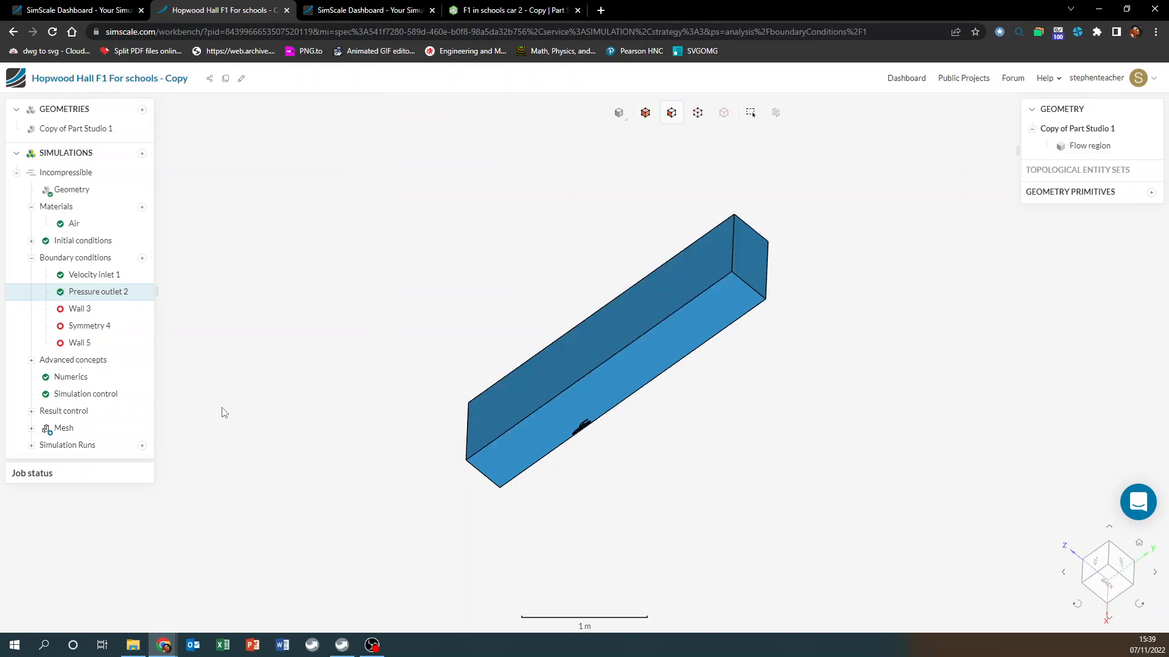
drag(221, 413, 91, 304)
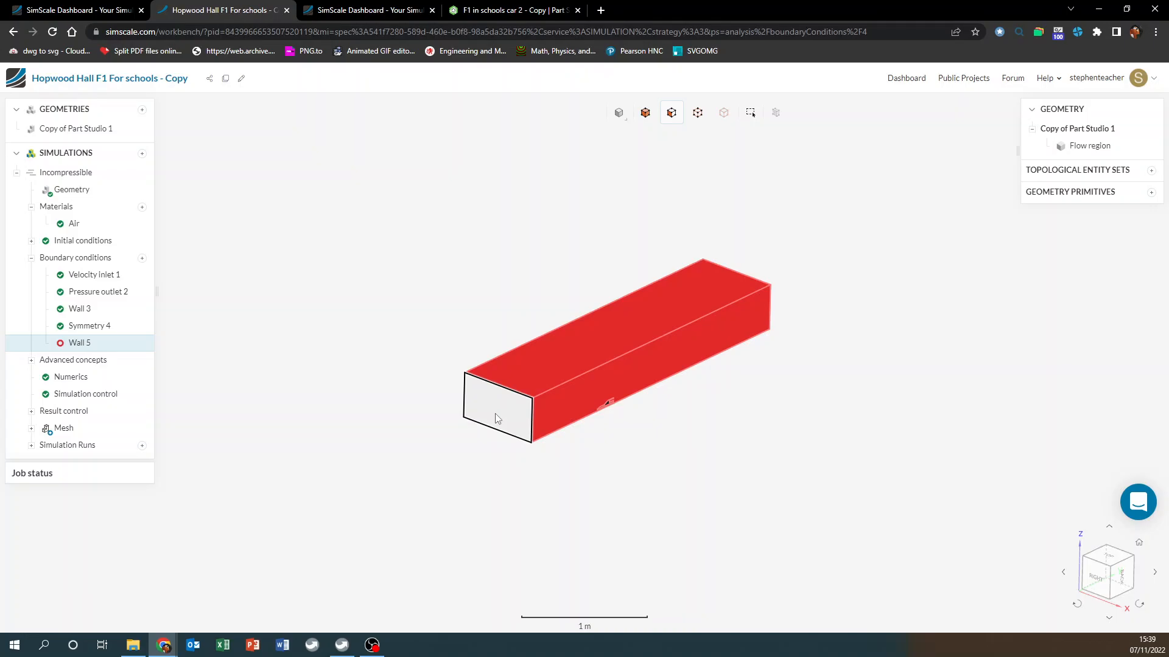
Hide the selected outer faces of the flow region to expose the car for the Wall 5 boundary condition
key(h)
scroll(613, 401, down, 1)
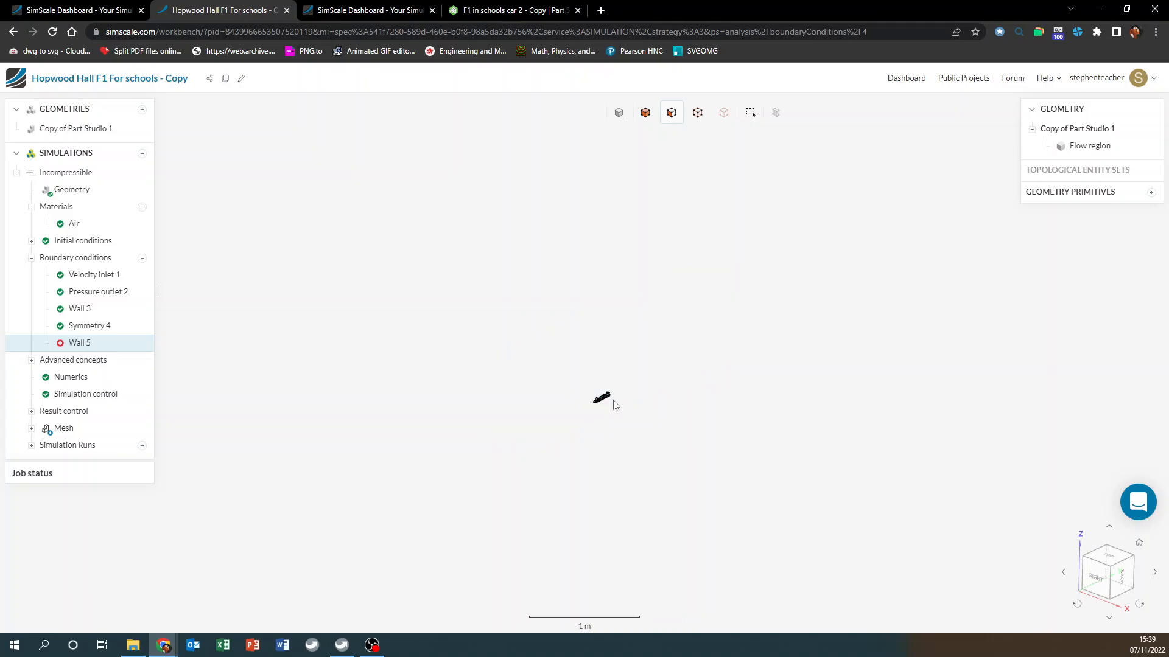
scroll(538, 365, up, 5)
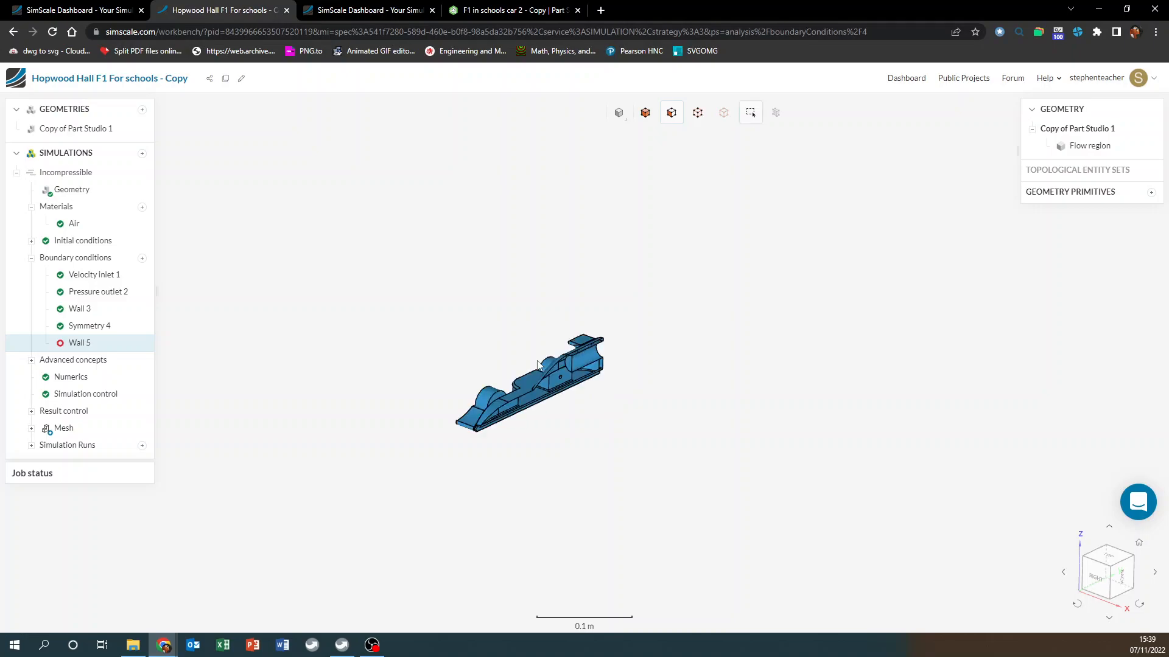
Select all faces of the car and save them as a topological entity set named Car
key(ctrl+a)
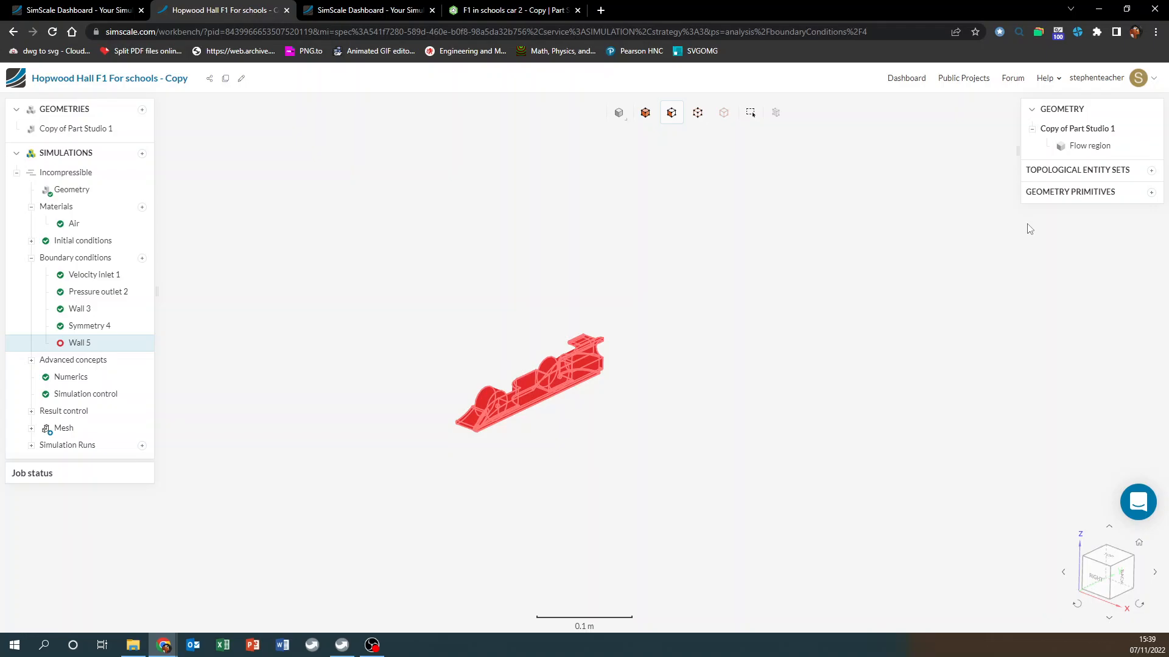
click(1151, 170)
text(C)
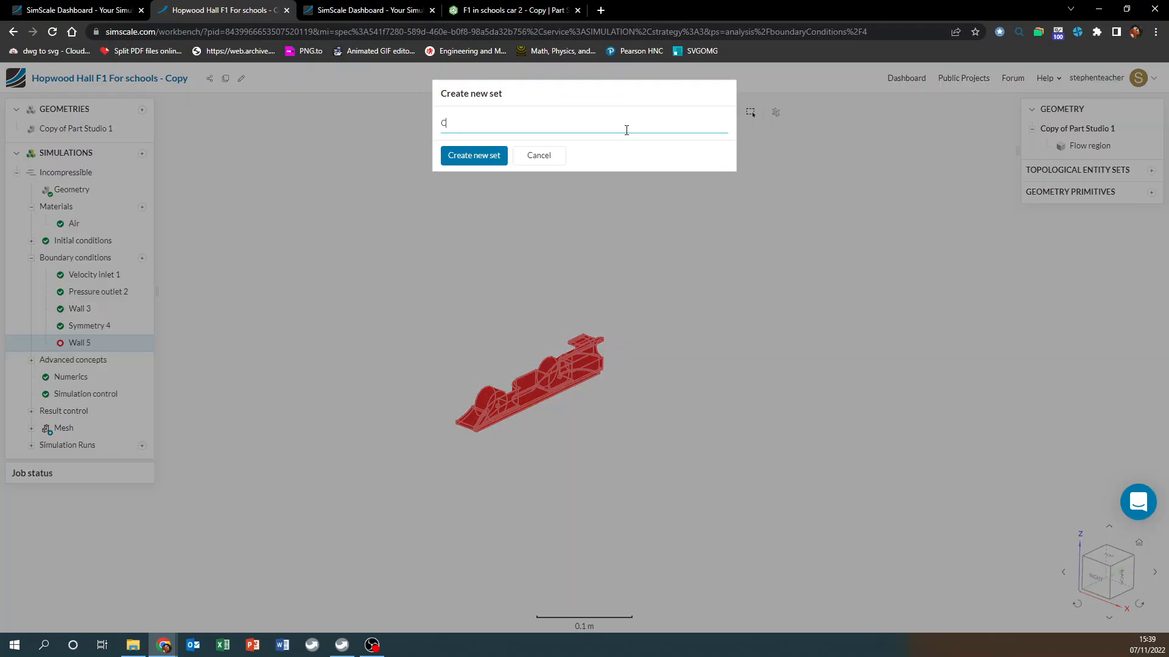
text(ar)
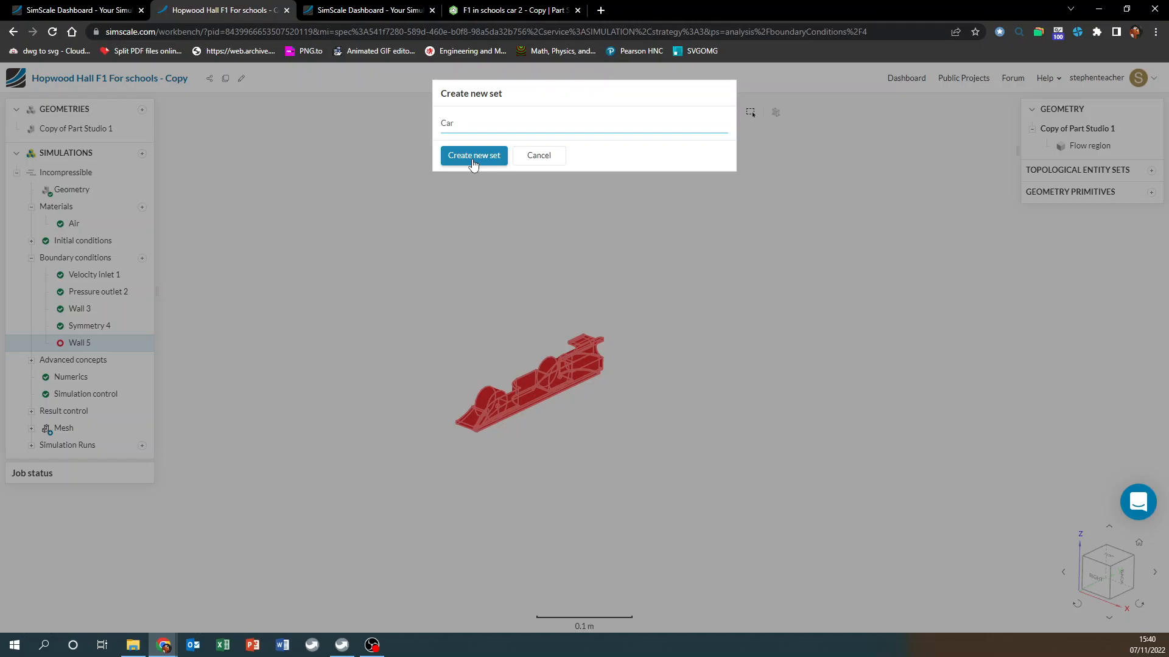
click(473, 155)
click(31, 275)
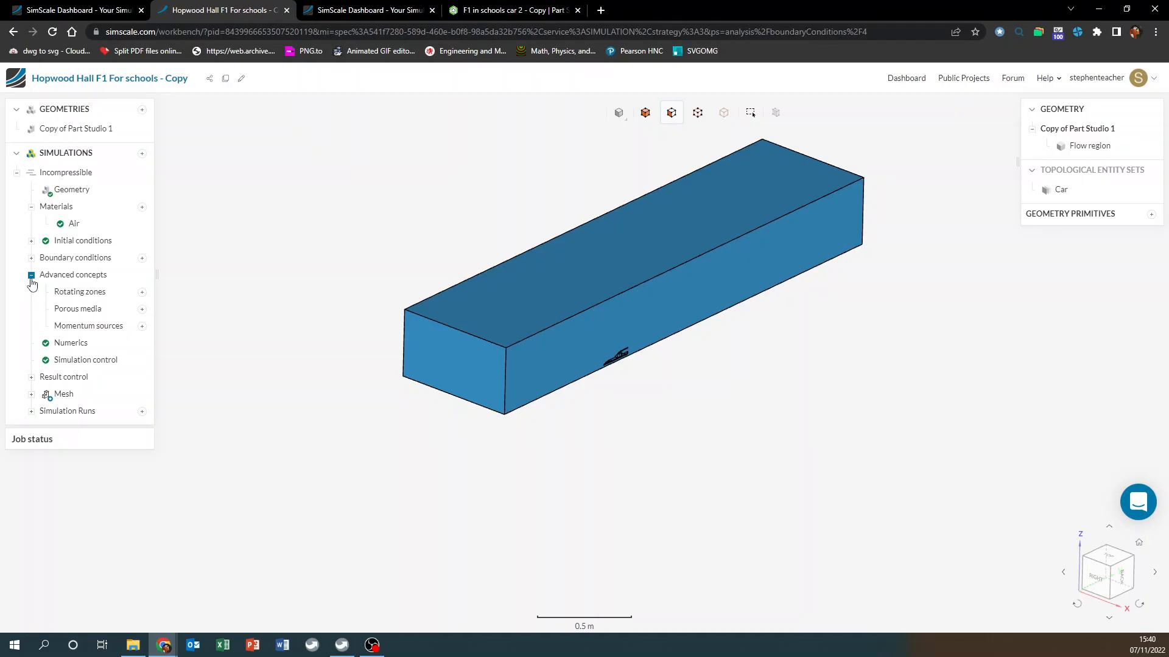
click(31, 275)
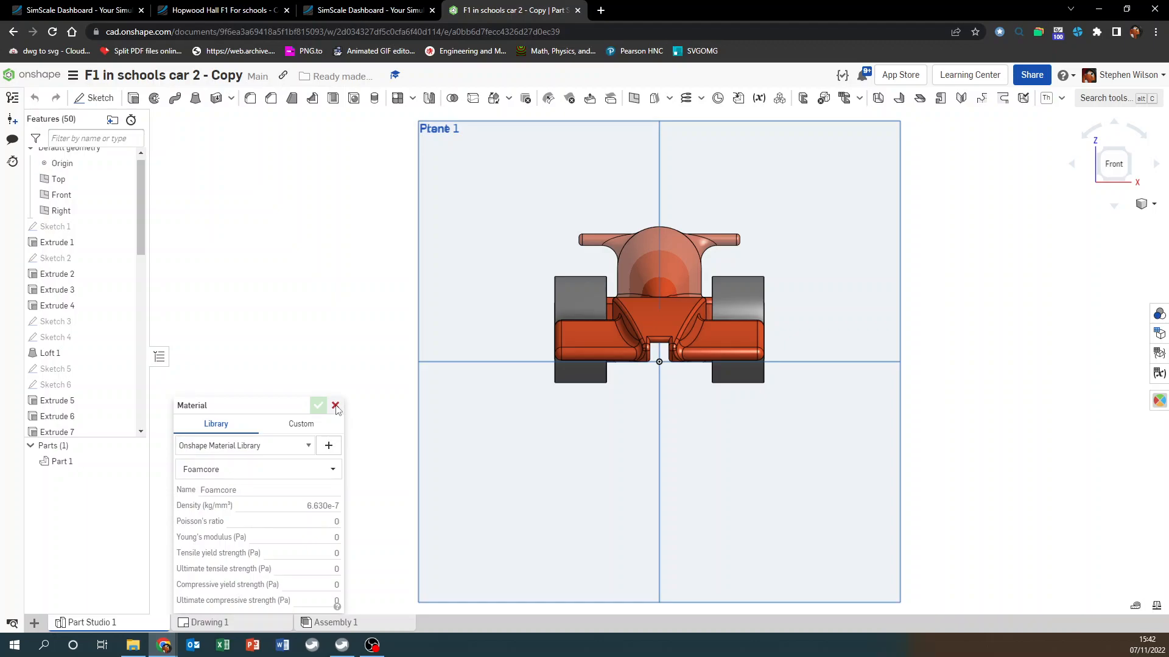
Close the material settings in Onshape and set the center of rotation for SimScale's force and moment coefficients to y 15.90429 mm and z 12.64875 mm
click(335, 405)
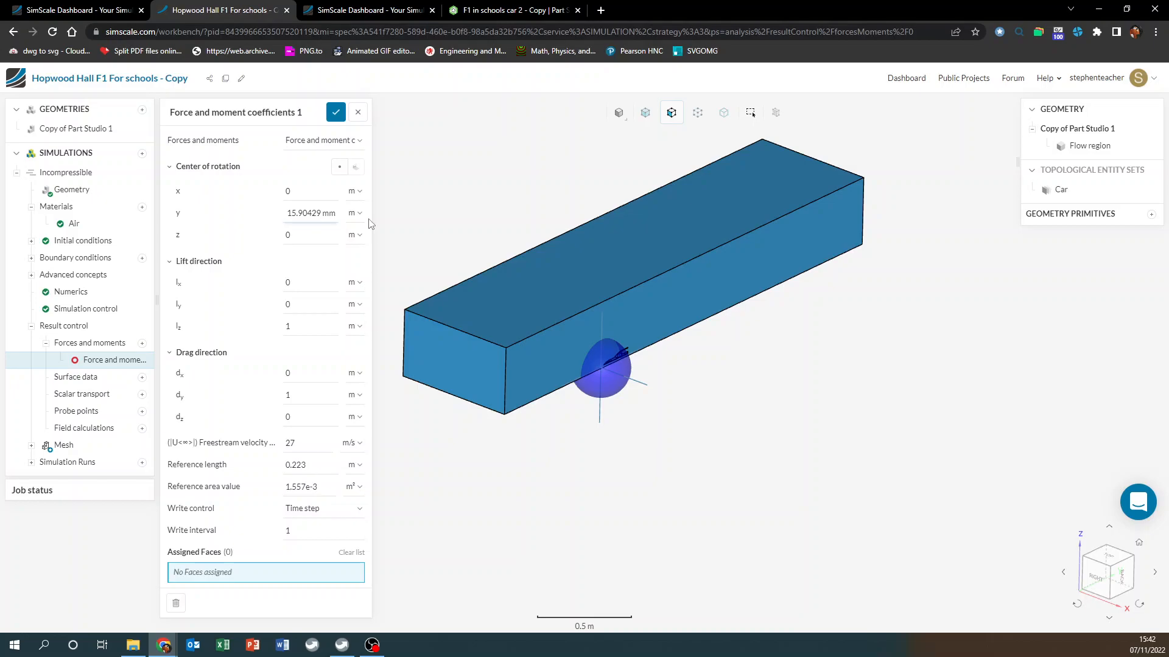
key(Tab)
text(12.64875)
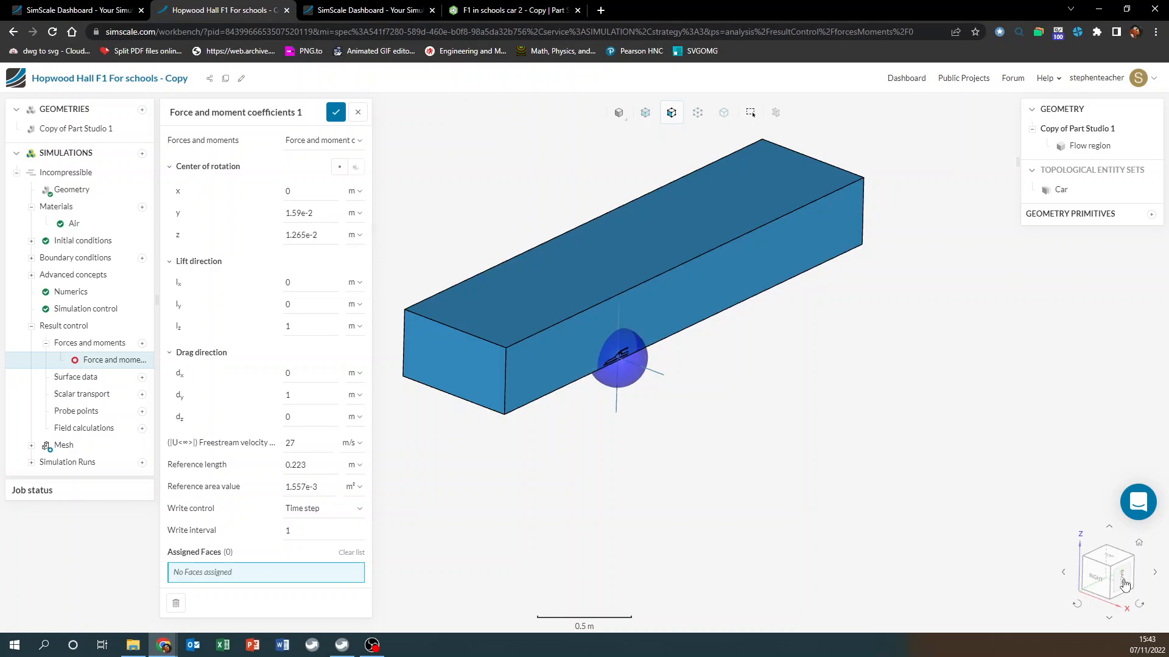
click(1124, 584)
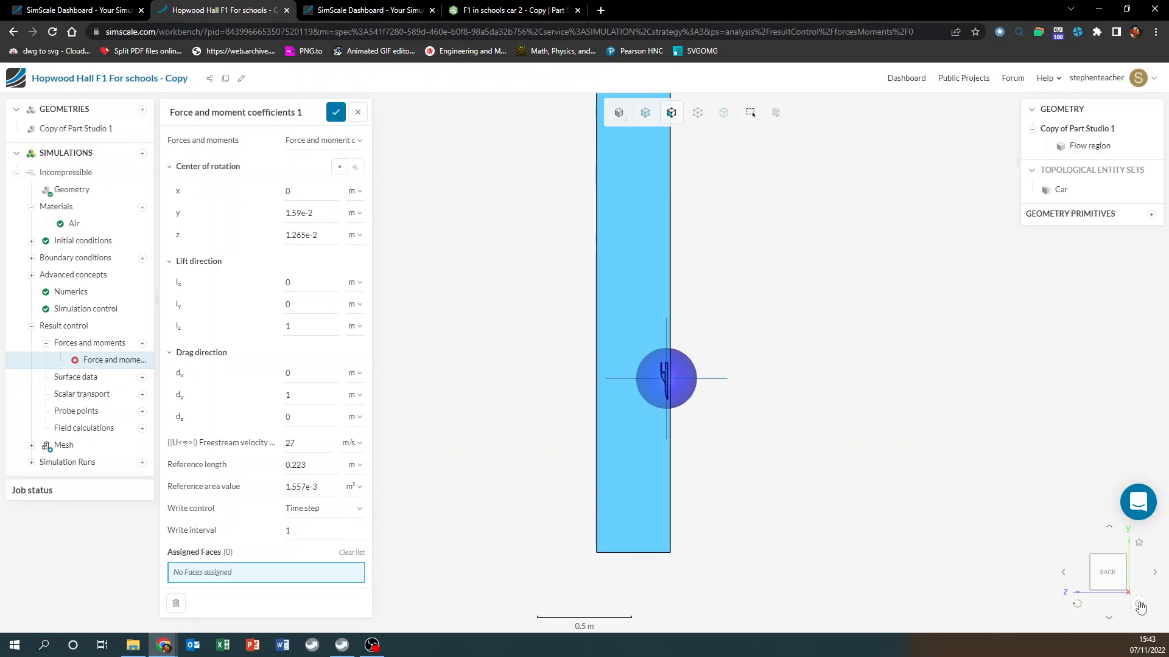
click(1139, 606)
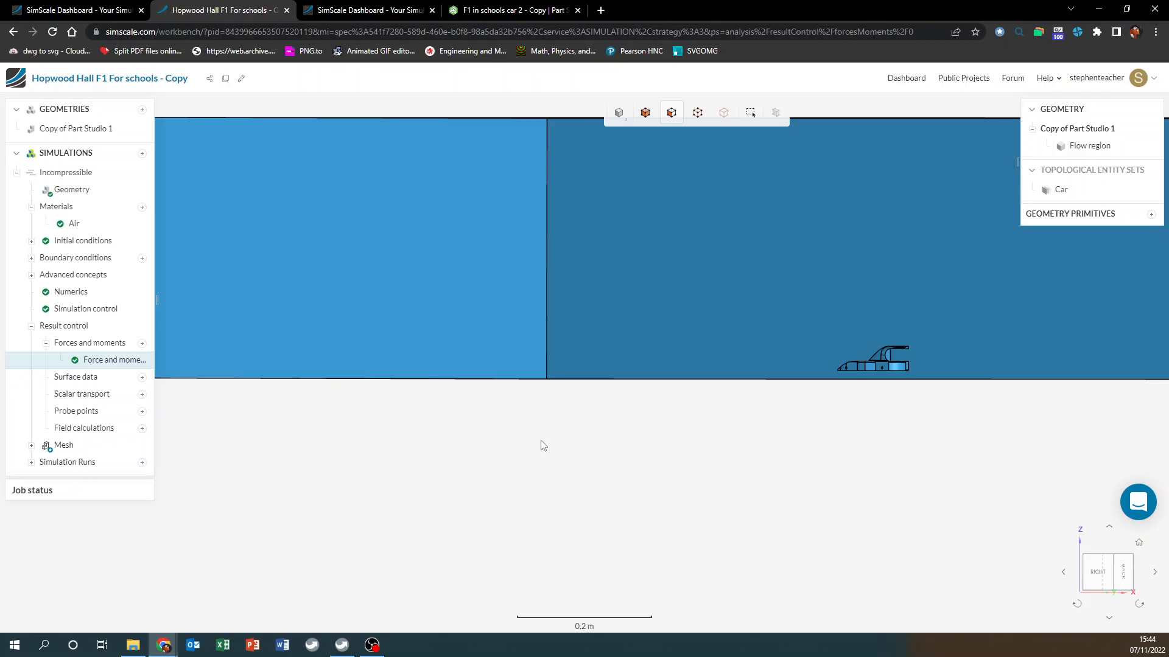
Add a region refinement to the mesh and create a Cartesian box for it
click(63, 445)
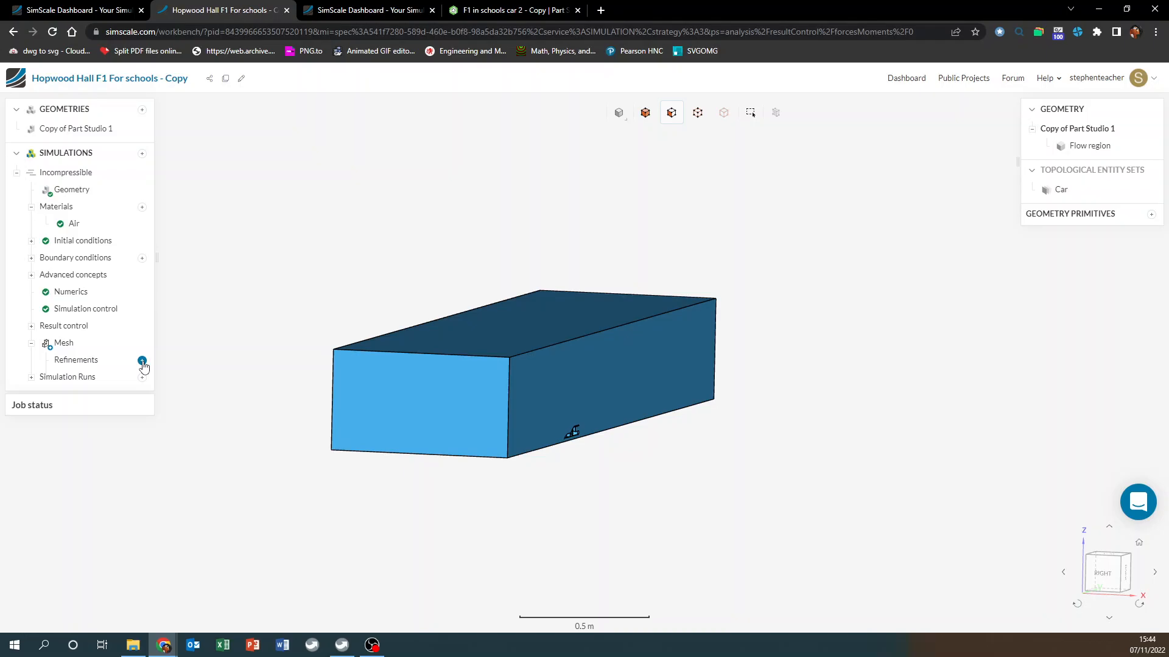
click(142, 362)
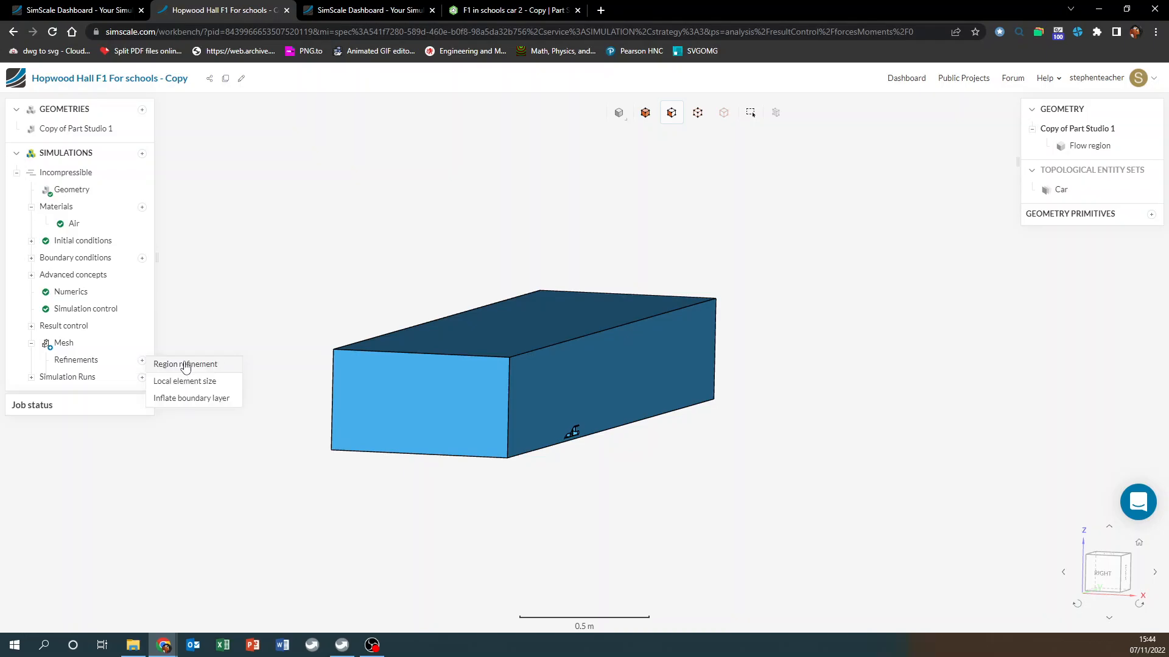
click(186, 365)
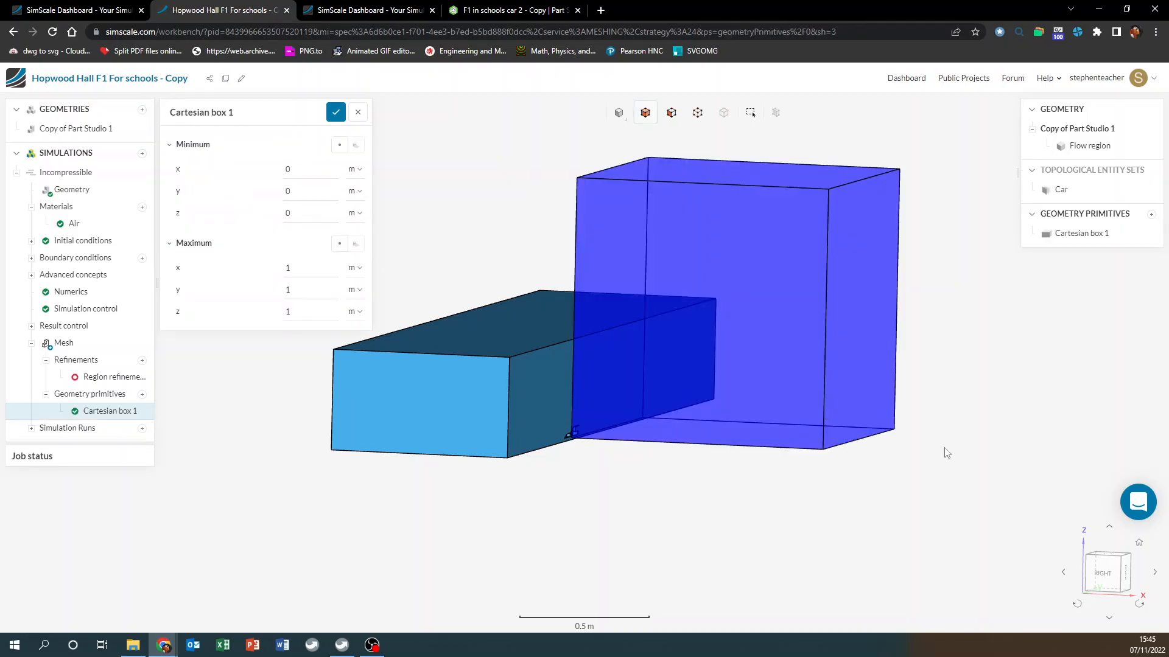
Set Cartesian box 1's minimum to -0.1, -0.6, 0 m and maximum to 0, 0.32, 0.1 m, and check it from the side
scroll(944, 448, down, 1)
drag(944, 448, 853, 452)
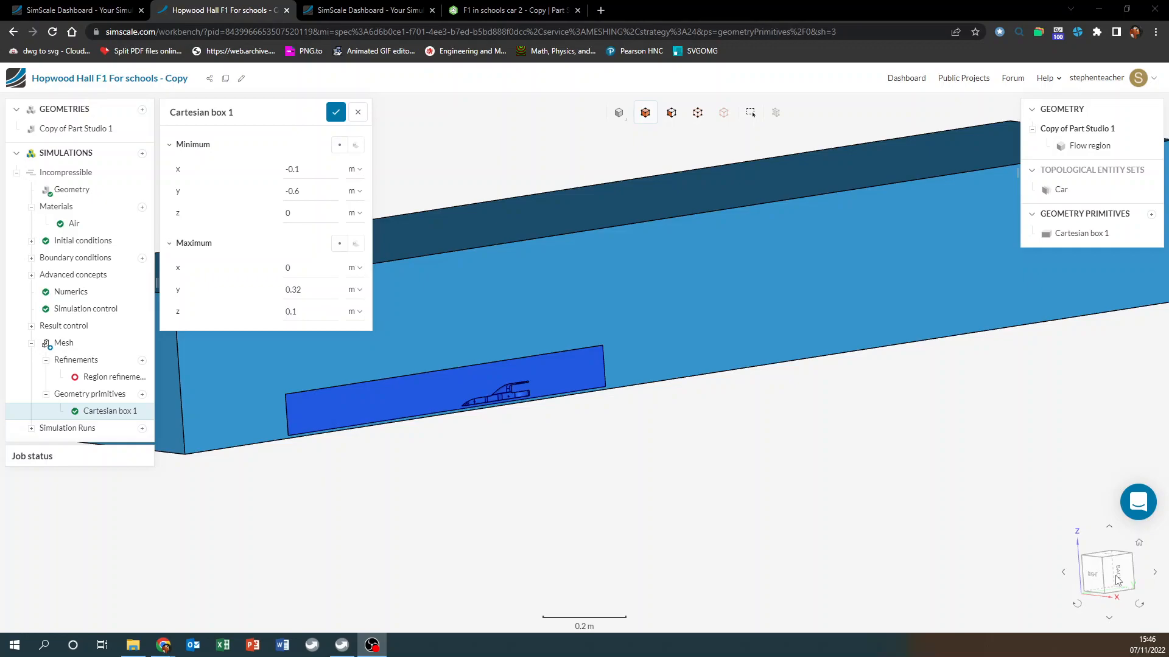
click(1116, 578)
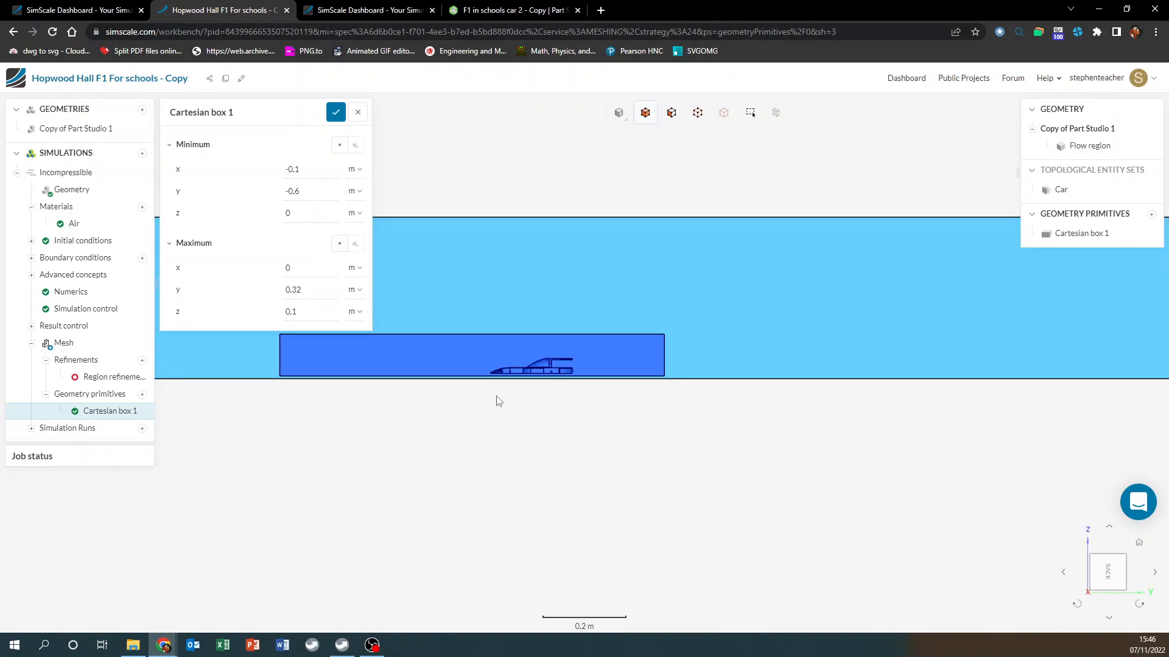
Switch to the car model in Onshape and measure the distance between the origin and the front wheel
click(504, 10)
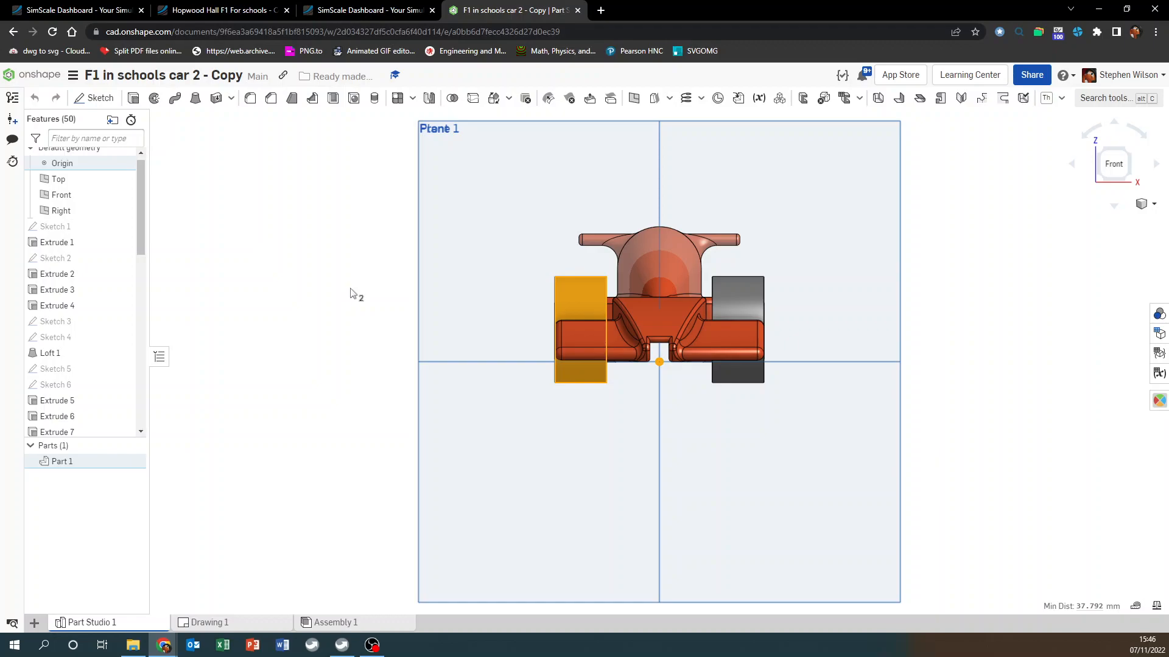
click(1135, 606)
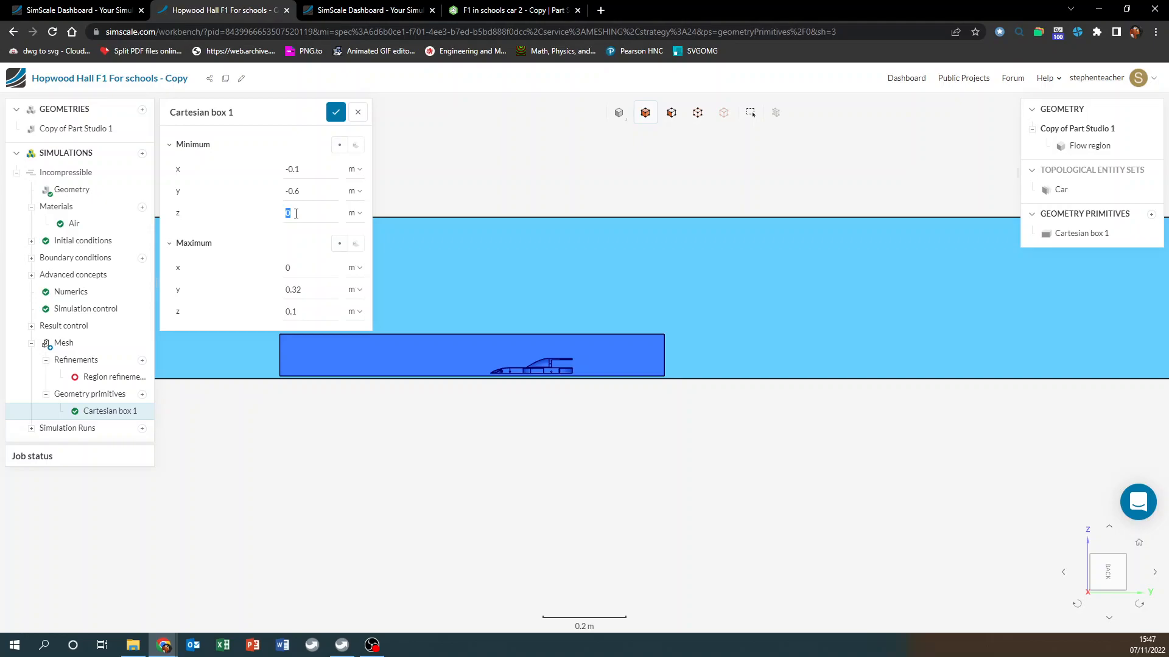
Set Cartesian box 1's minimum z to -6.733e-3 m and its minimum y to 0.32 m
text(-6.73267)
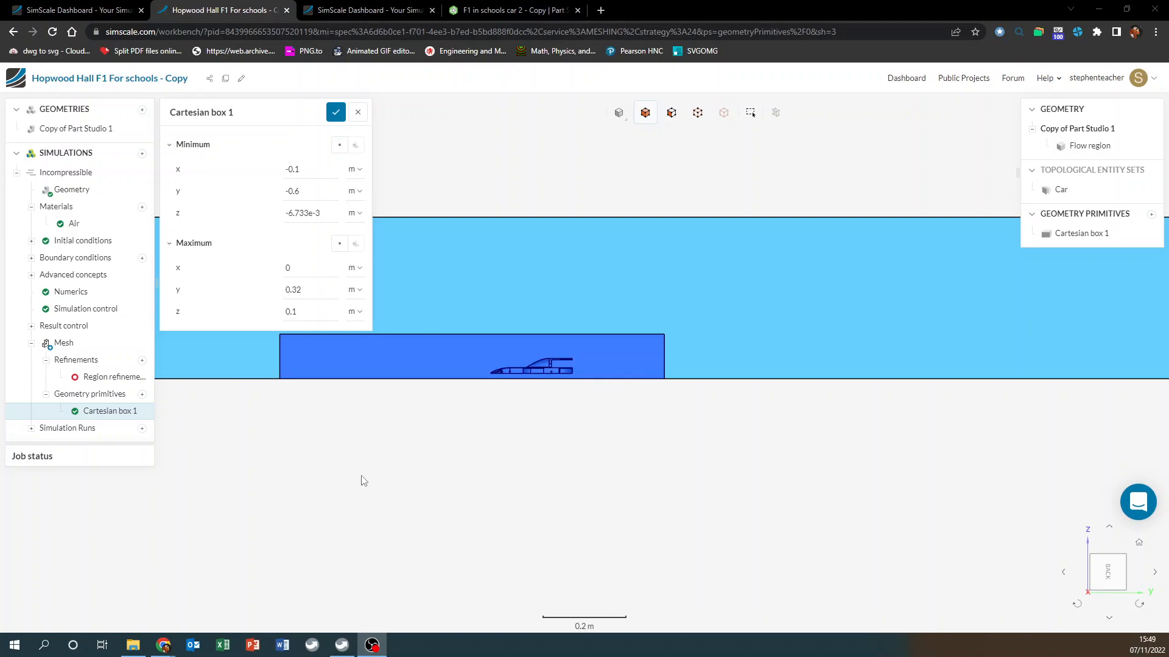
double_click(306, 290)
key(ctrl+c)
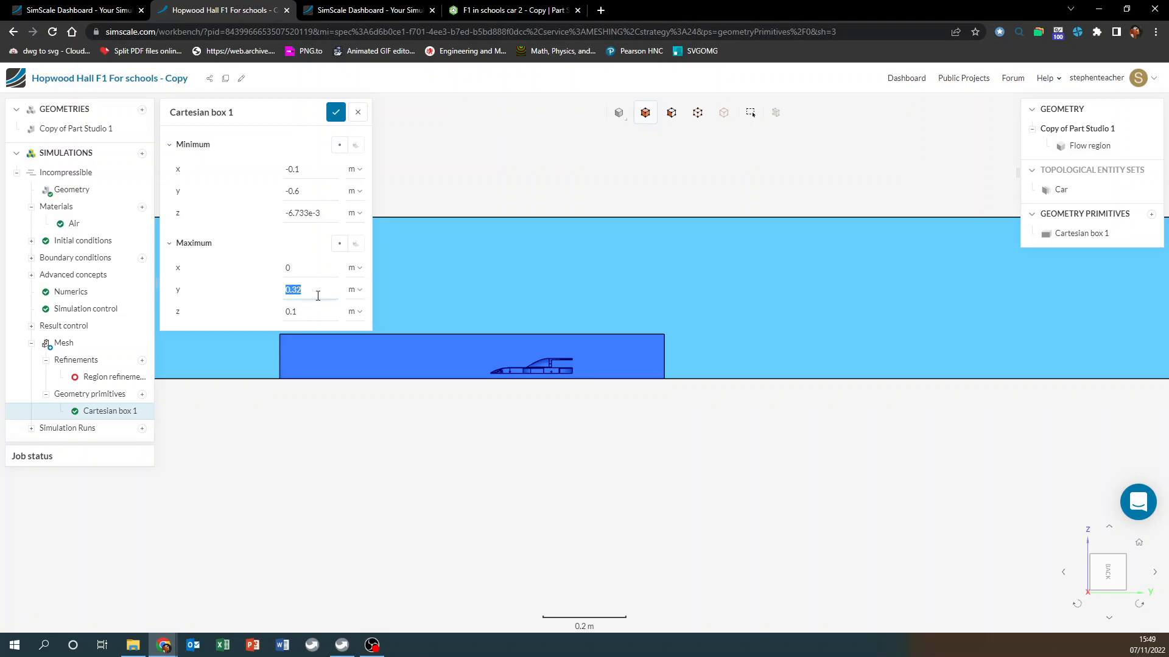
double_click(314, 191)
click(306, 191)
key(BackSpace)
key(BackSpace)
key(BackSpace)
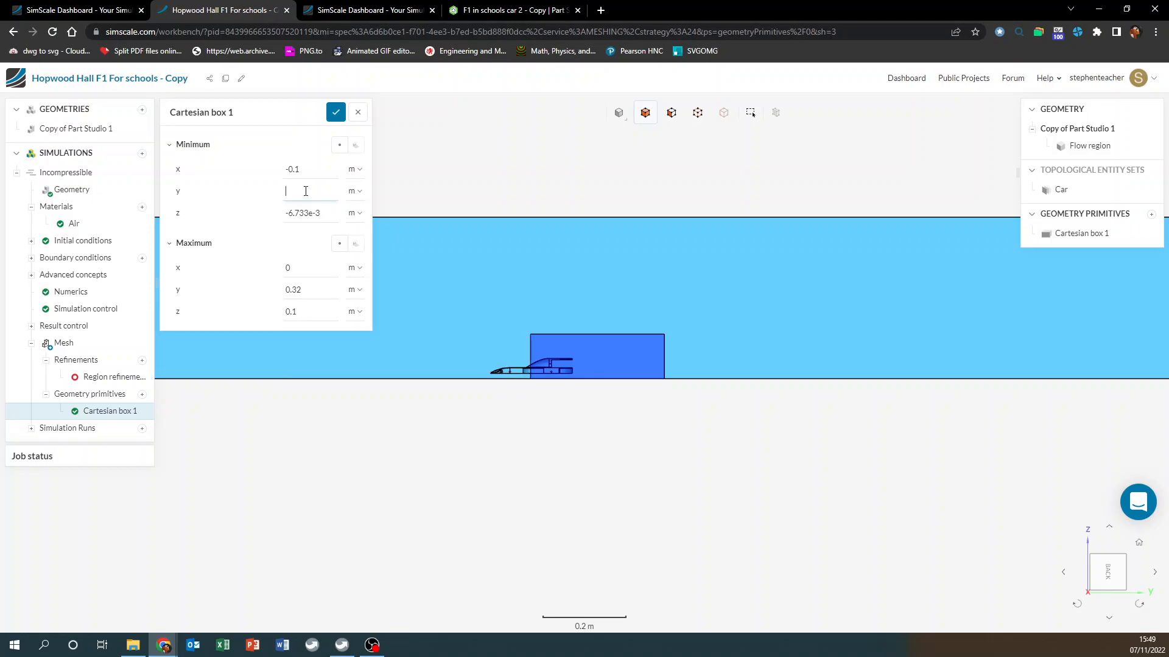
key(ctrl+v)
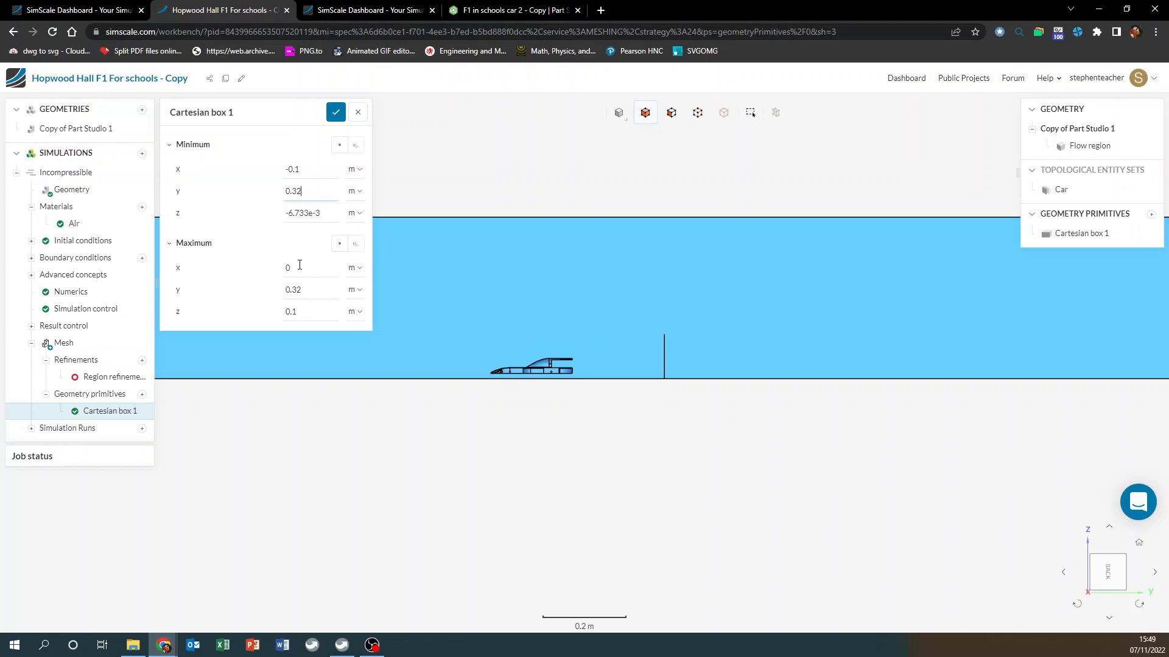
Set Cartesian box 1's maximum y to 0.6 m and minimum y to -0.32 m, and save the box
double_click(305, 289)
text(0.6)
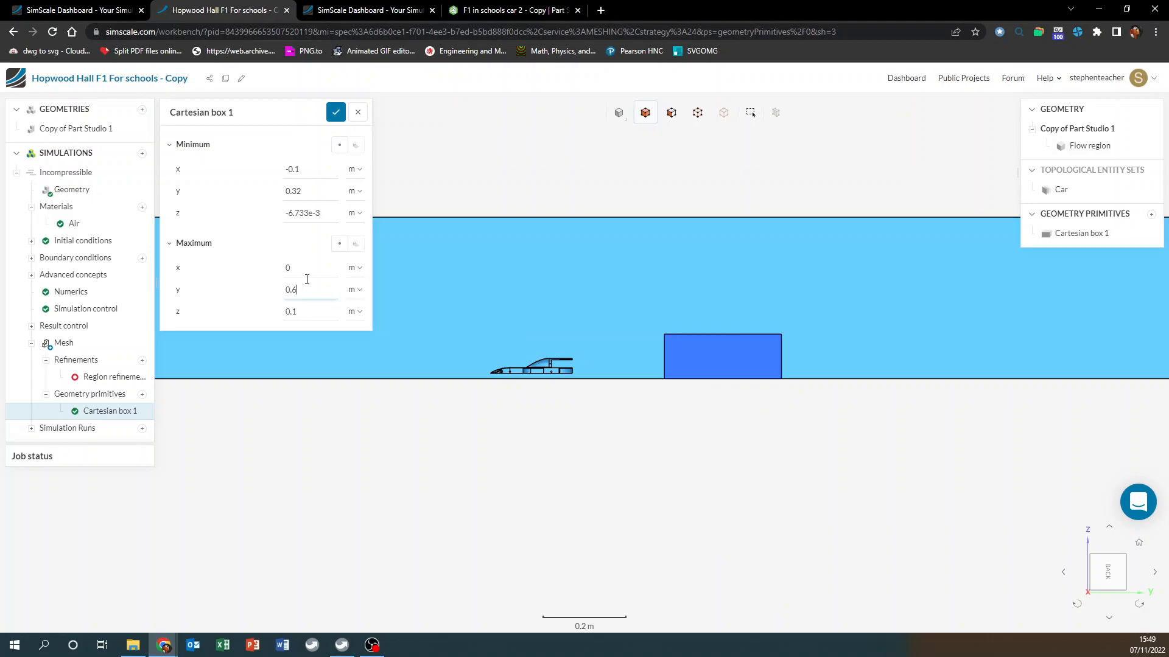
double_click(287, 191)
key(Home)
text(-)
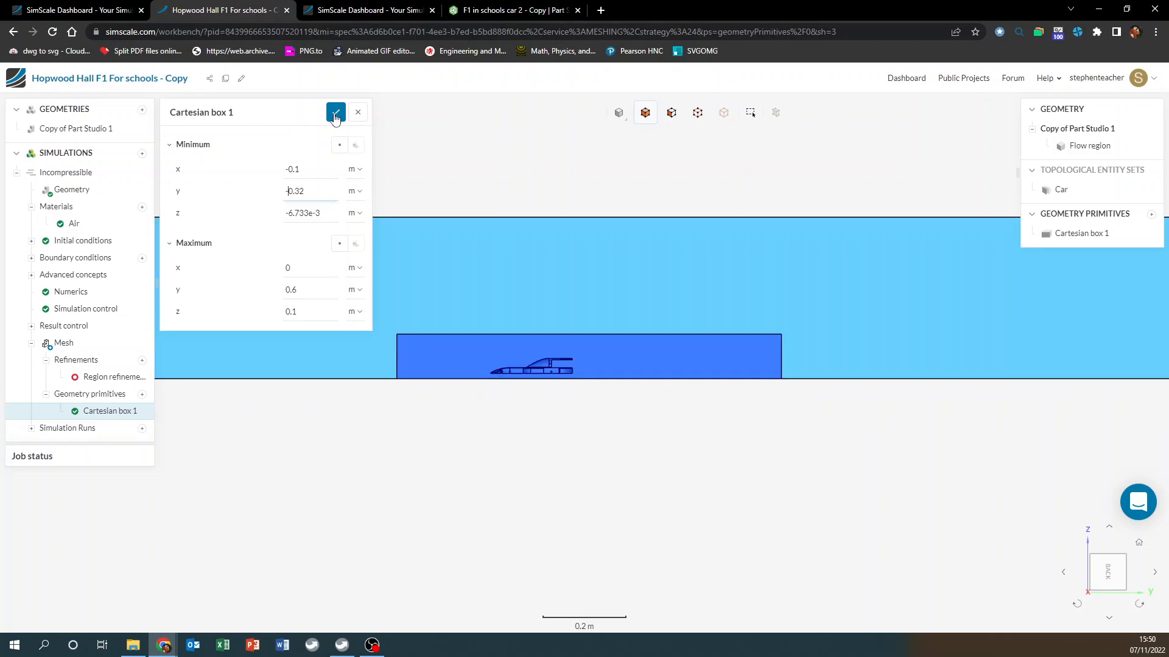
click(335, 113)
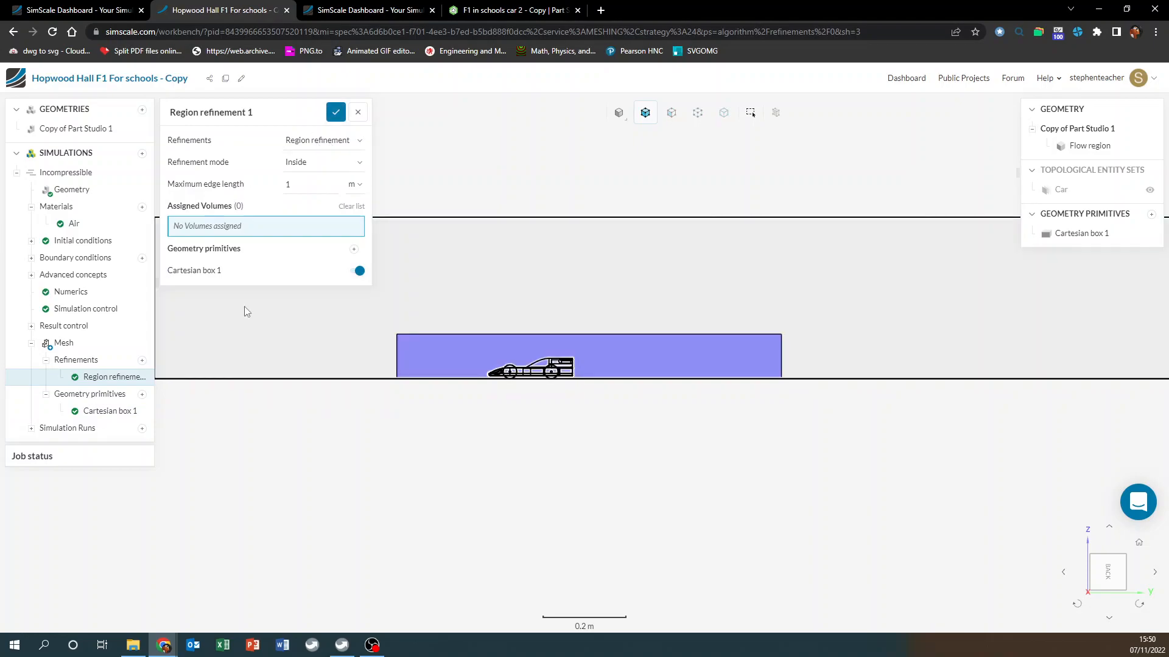
Accept Region refinement 1 with Cartesian box 1 assigned and start generating the mesh
click(335, 112)
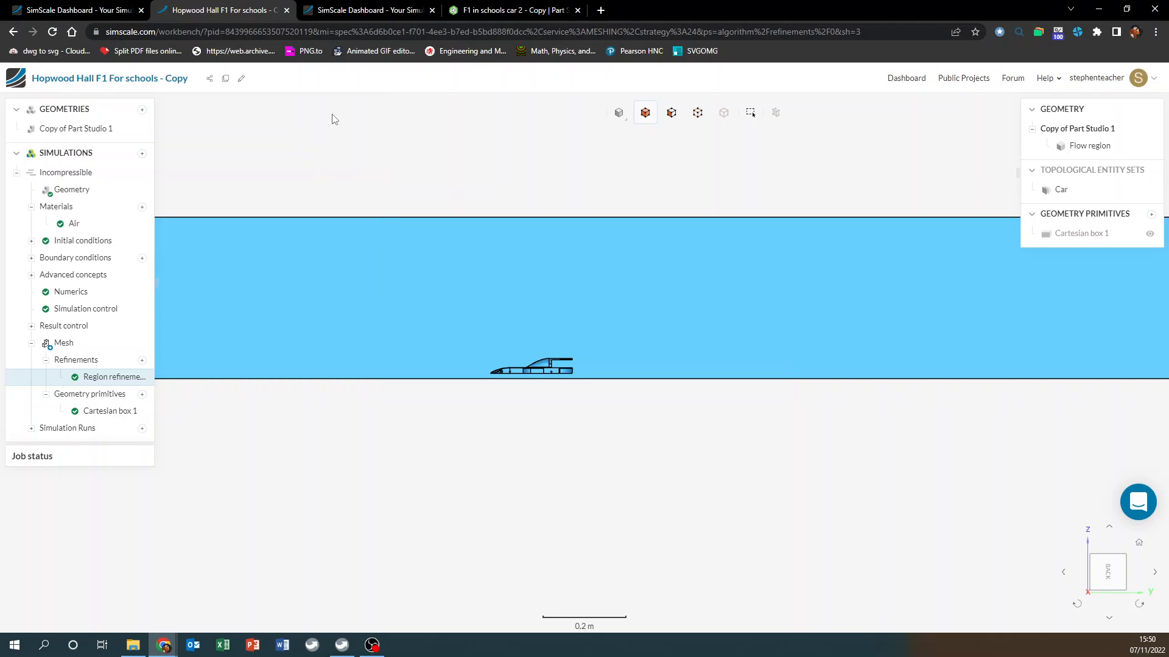
click(63, 343)
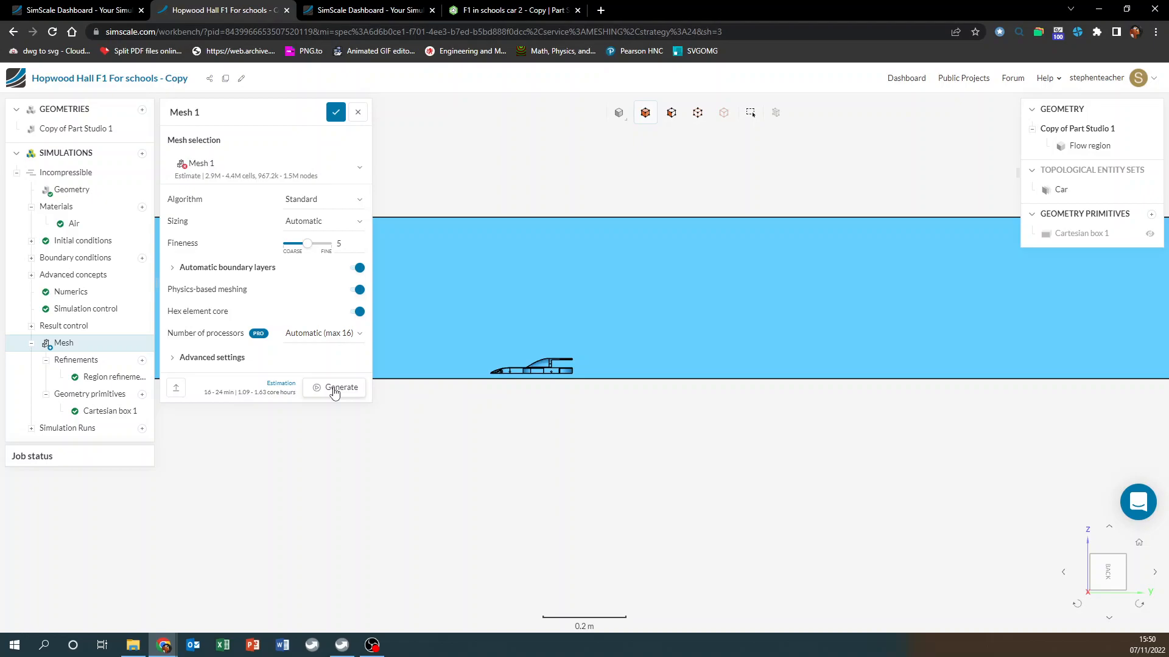
click(334, 390)
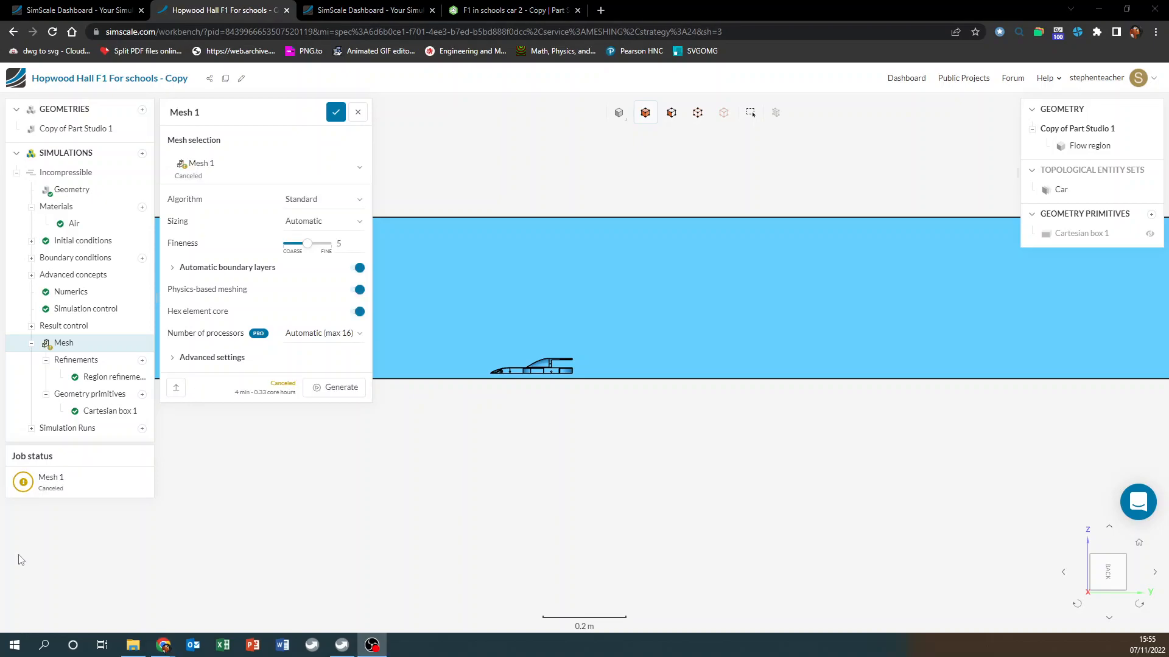
Set Region refinement 1's maximum edge length to 0.1 m and generate the mesh again
click(104, 378)
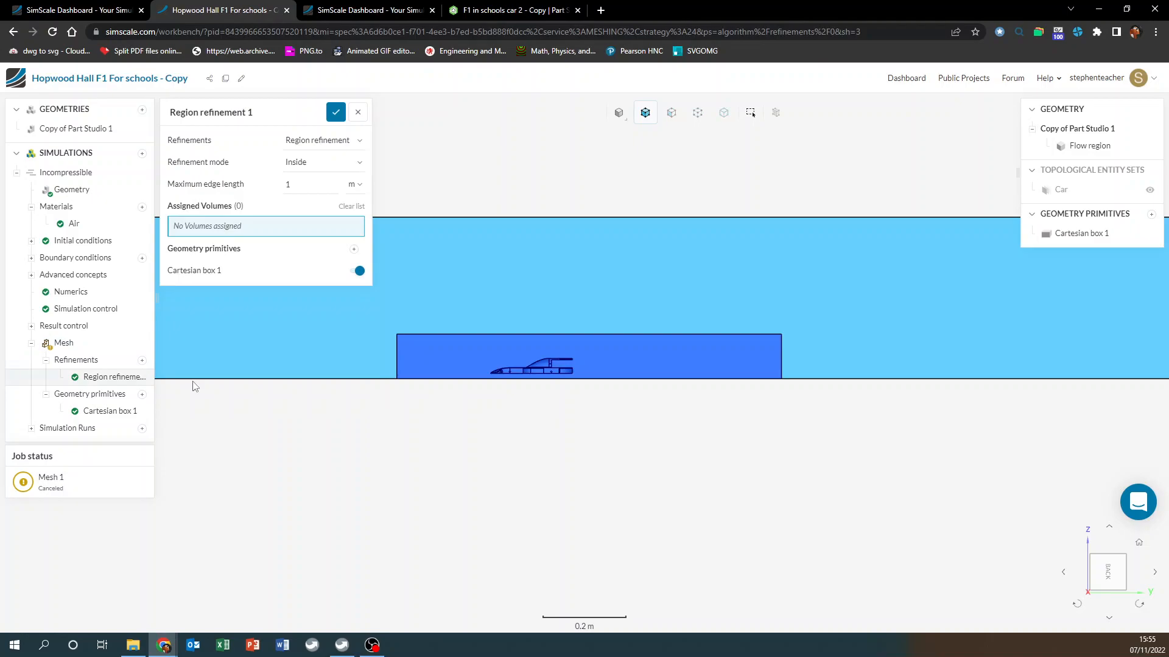
double_click(295, 184)
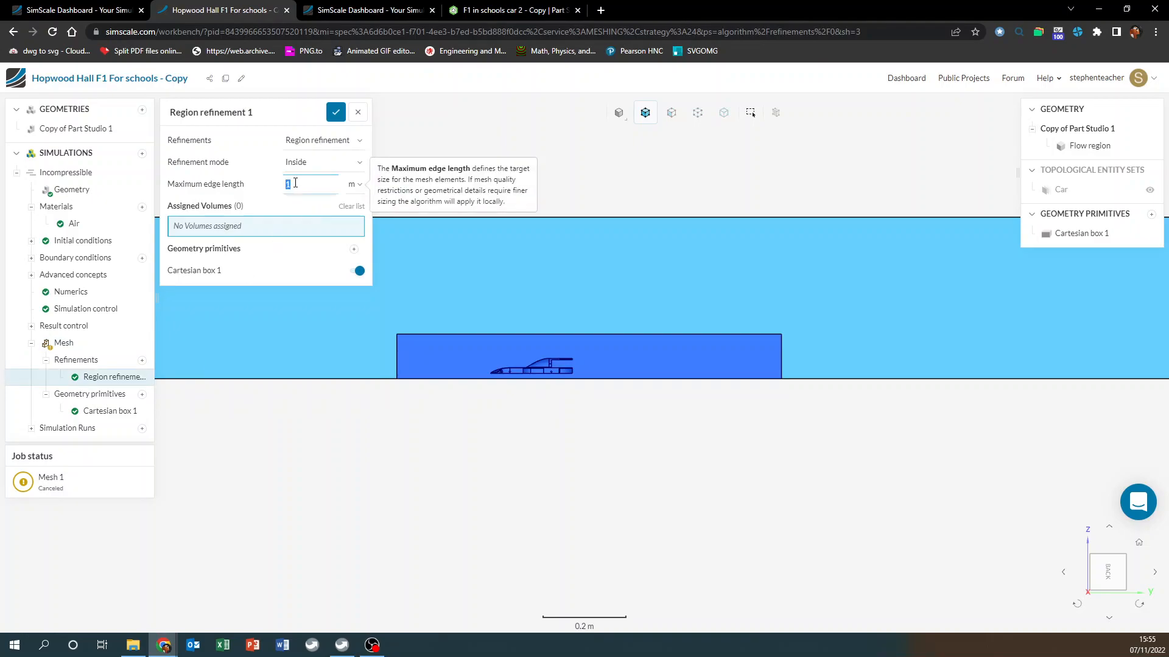
text(0.1)
click(336, 114)
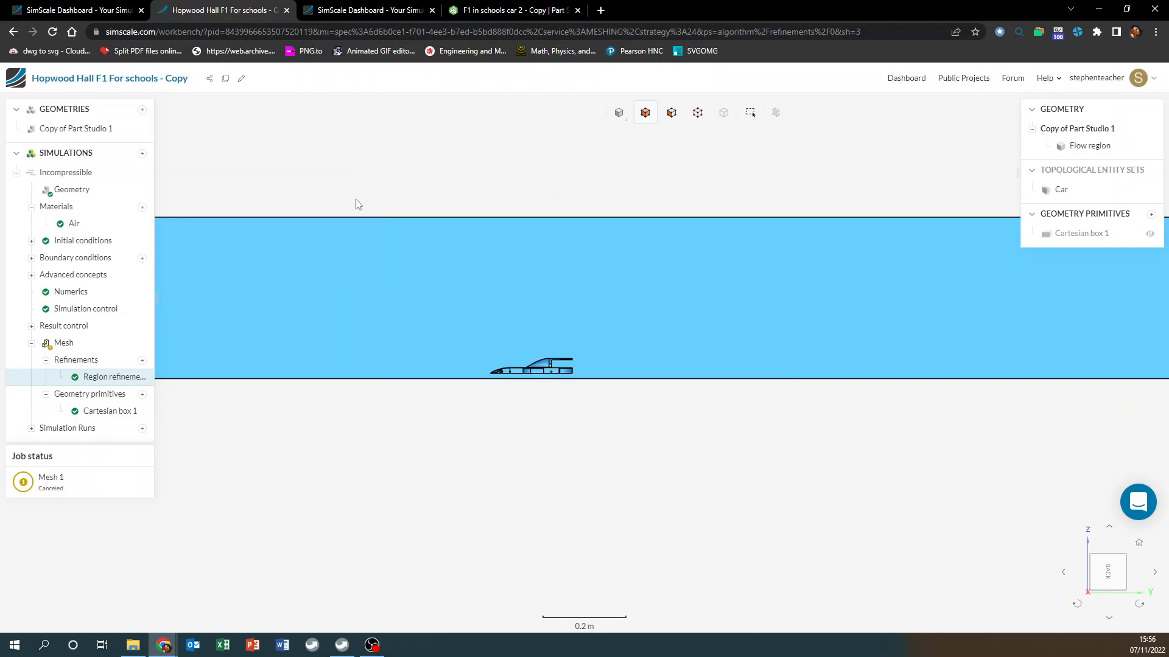
click(64, 344)
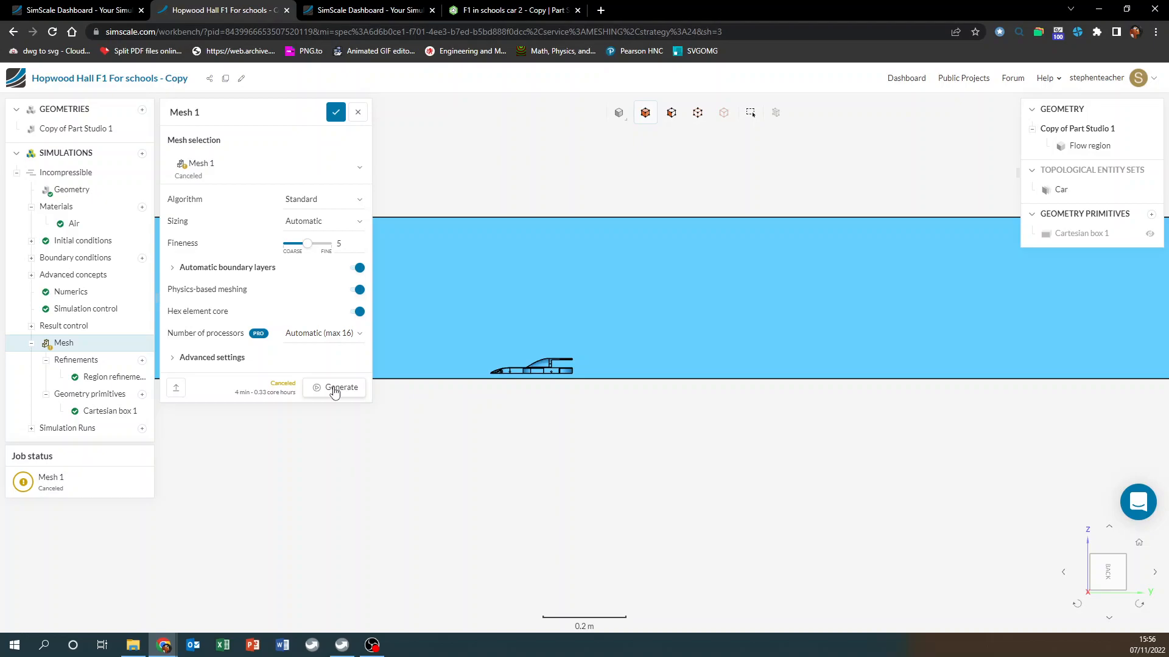
click(334, 388)
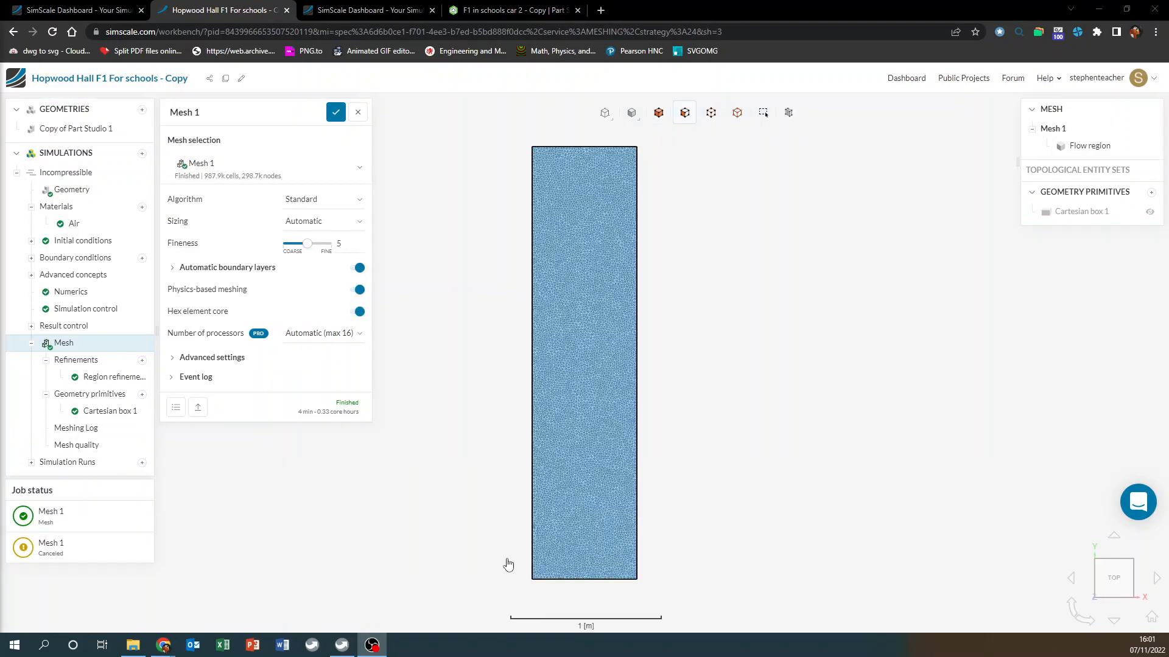
Examine the generated mesh from the symmetry side, checking the cell density around the car
drag(893, 510, 805, 467)
drag(611, 401, 562, 433)
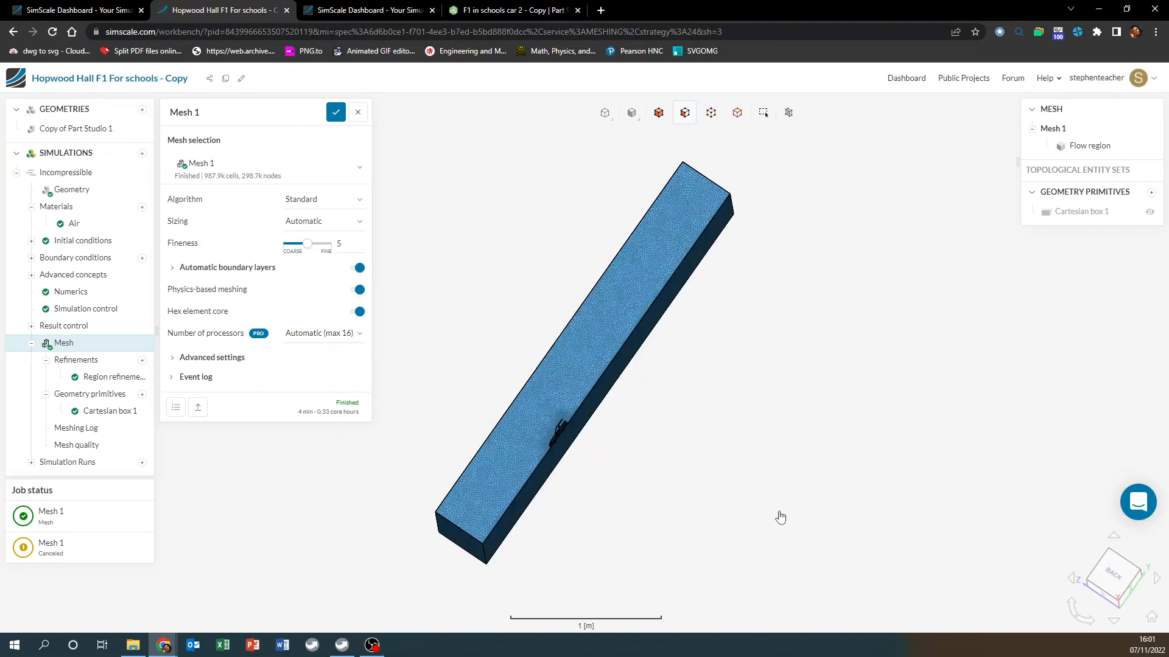
click(1123, 581)
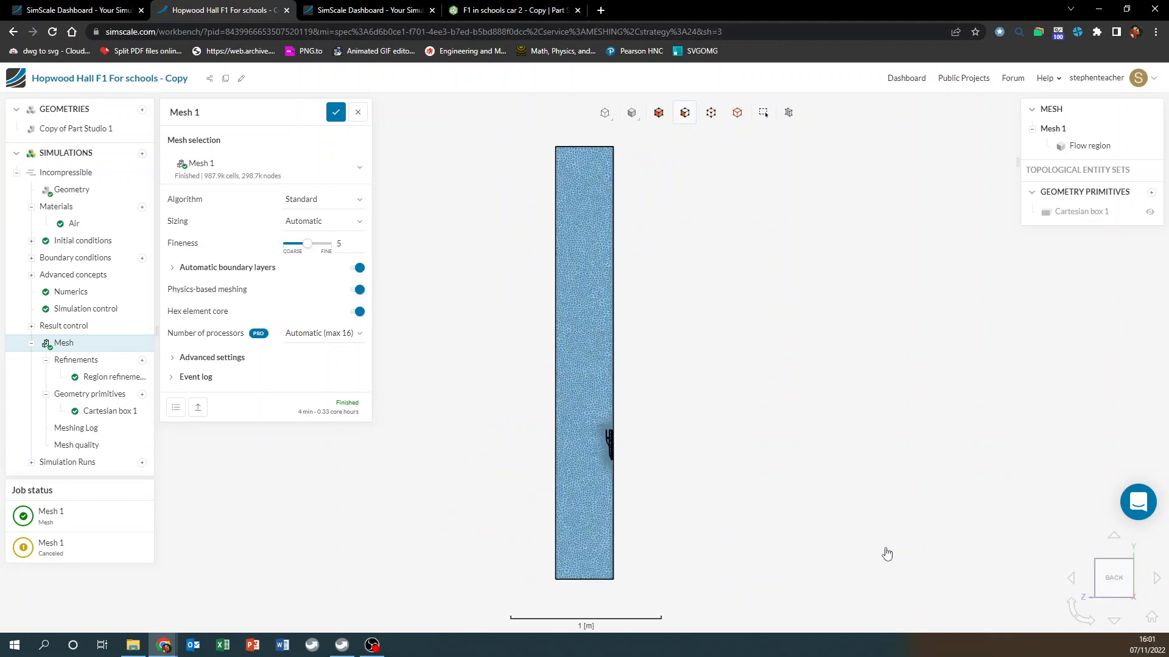
click(1072, 609)
click(1072, 610)
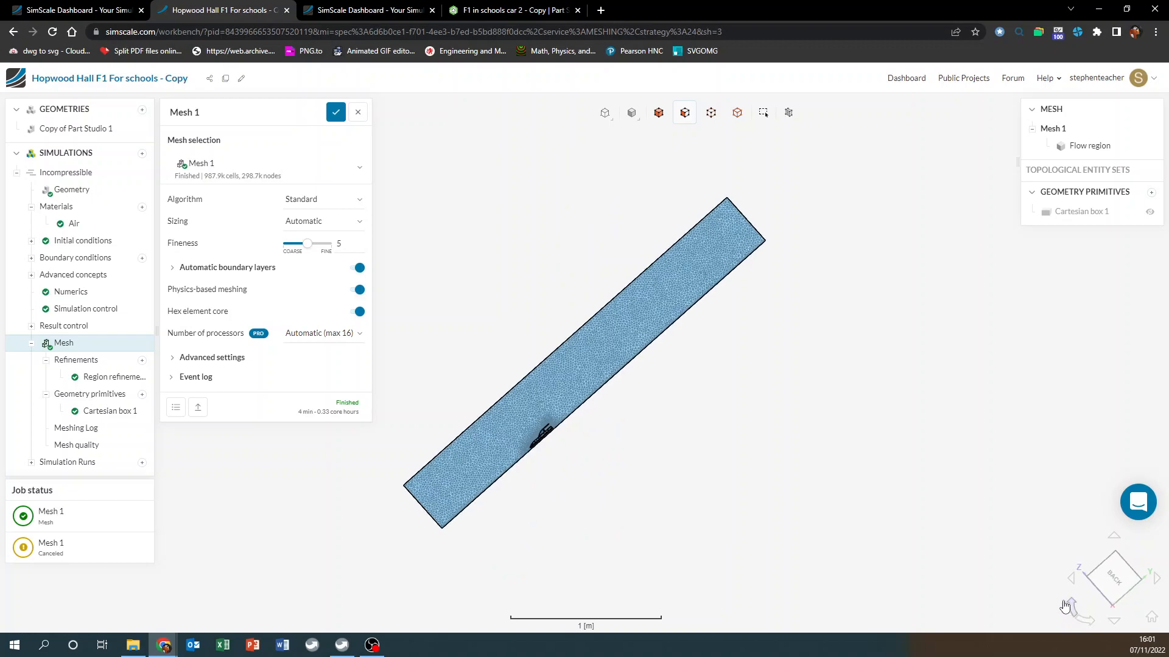
scroll(491, 370, up, 10)
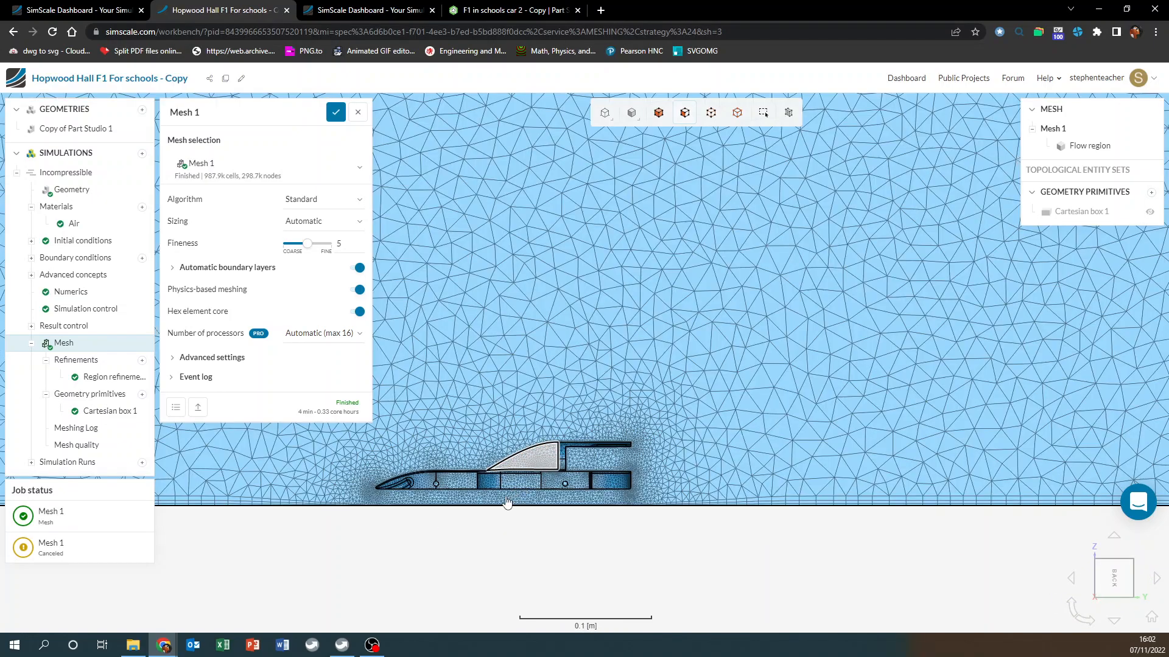
right_drag(496, 521, 626, 468)
scroll(623, 390, up, 3)
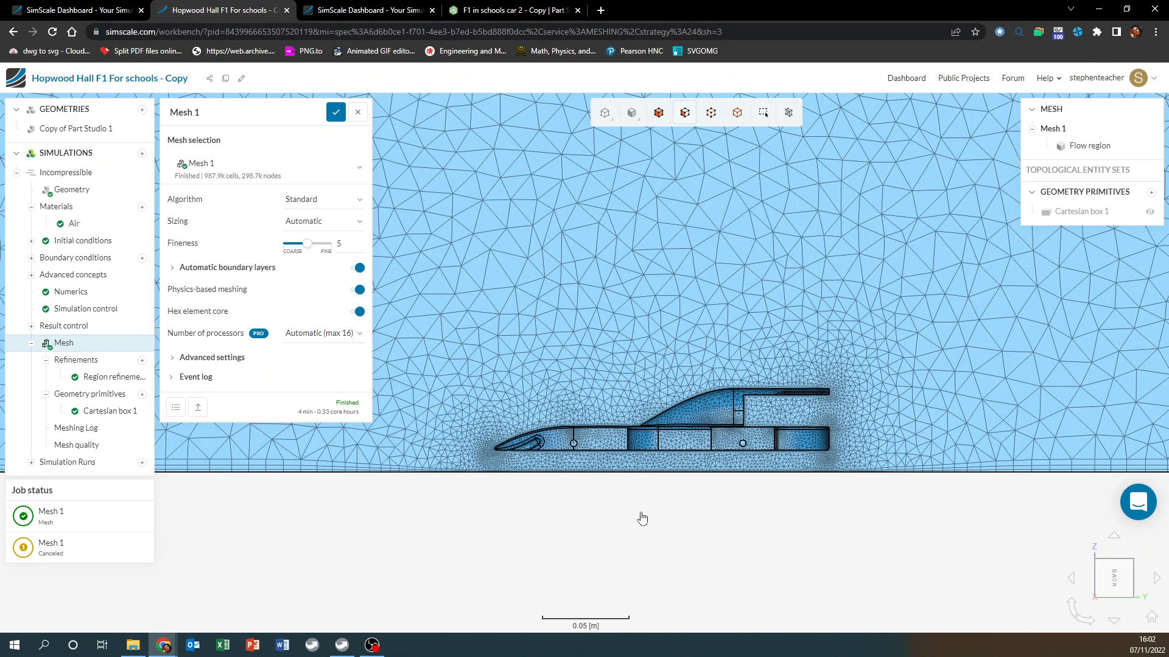
Close the mesh settings and start a new simulation run named Run 4
click(335, 113)
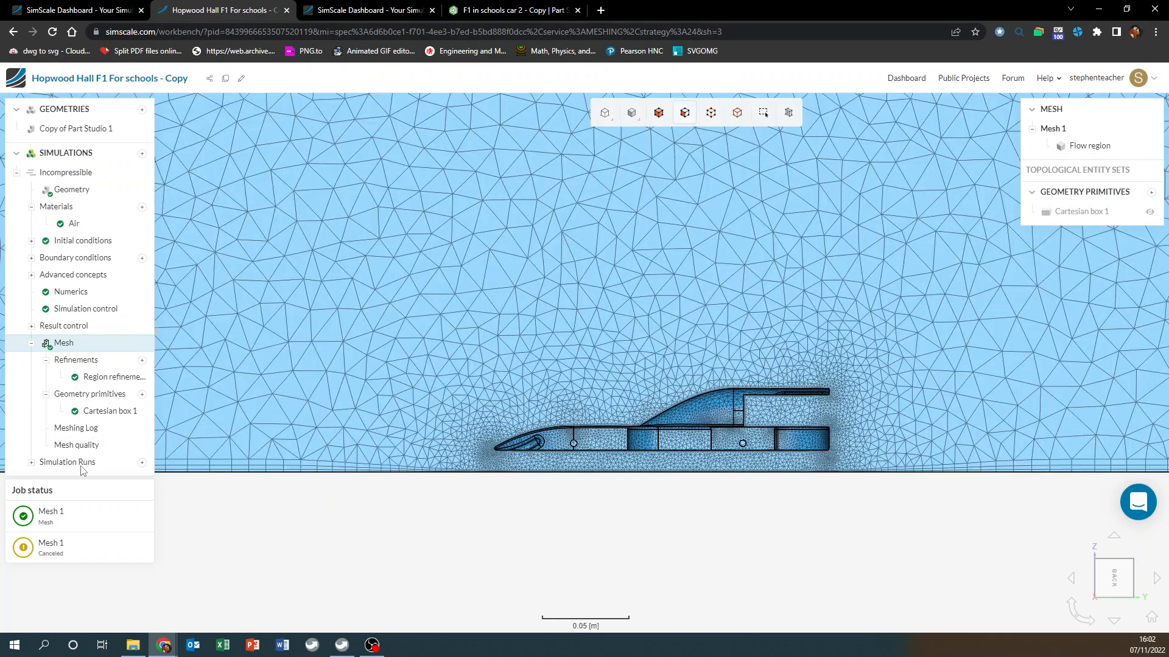
click(72, 463)
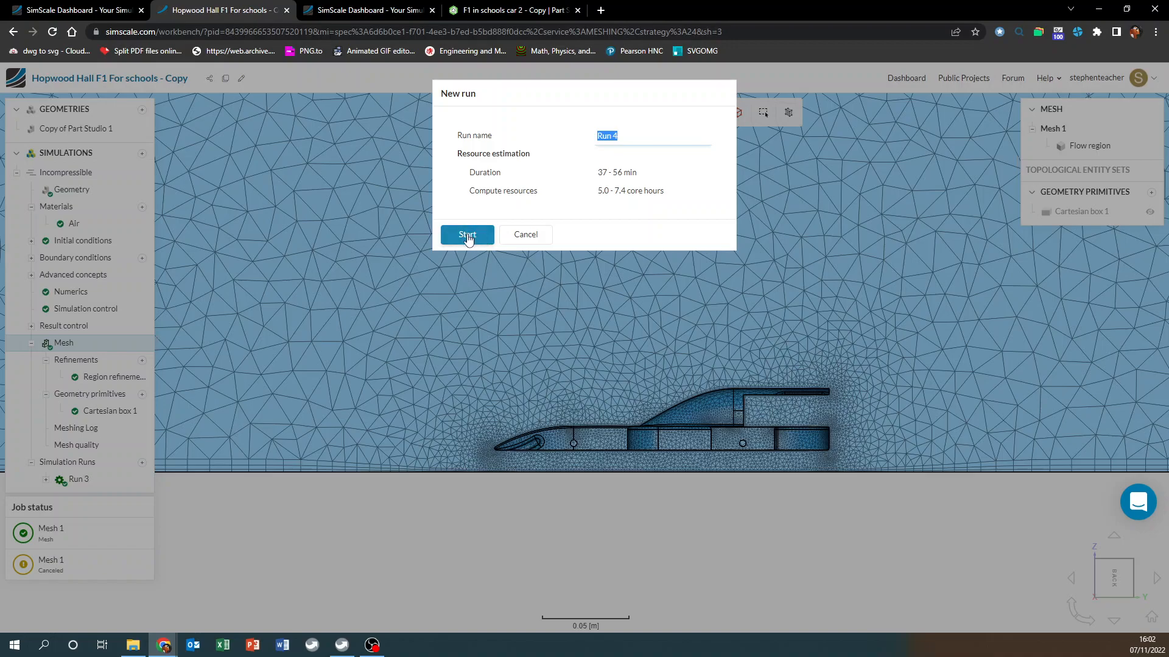
click(467, 235)
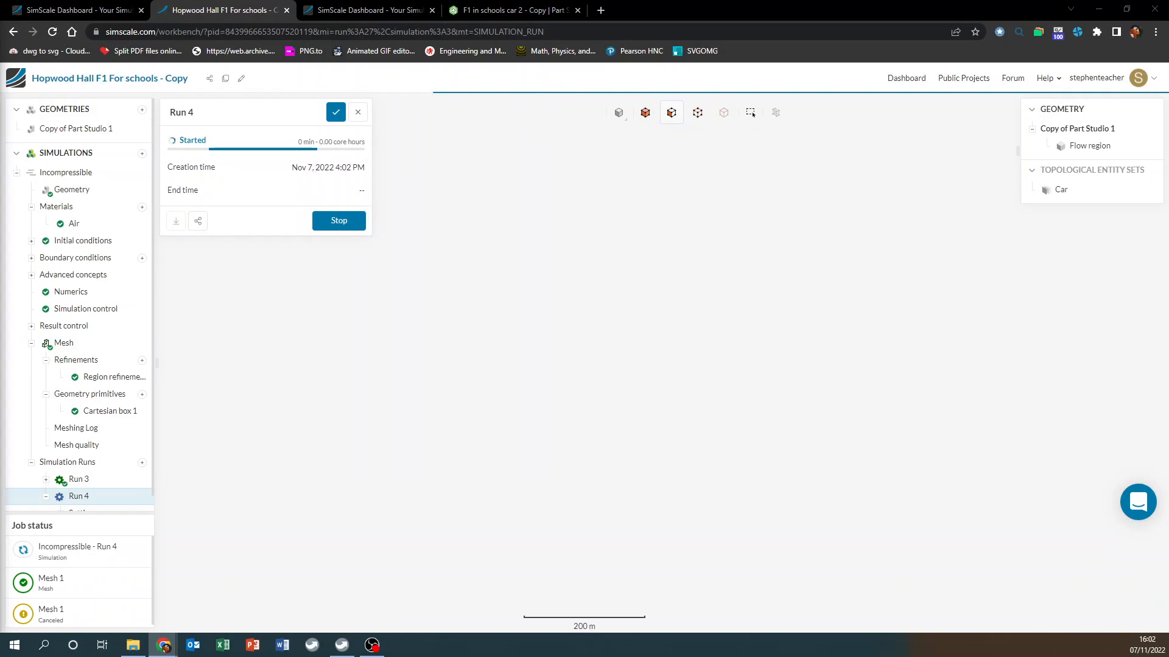
Bring up the window with the original project's Run 3 results, maximize it, and show the entire flow region
drag(5, 200, 630, 158)
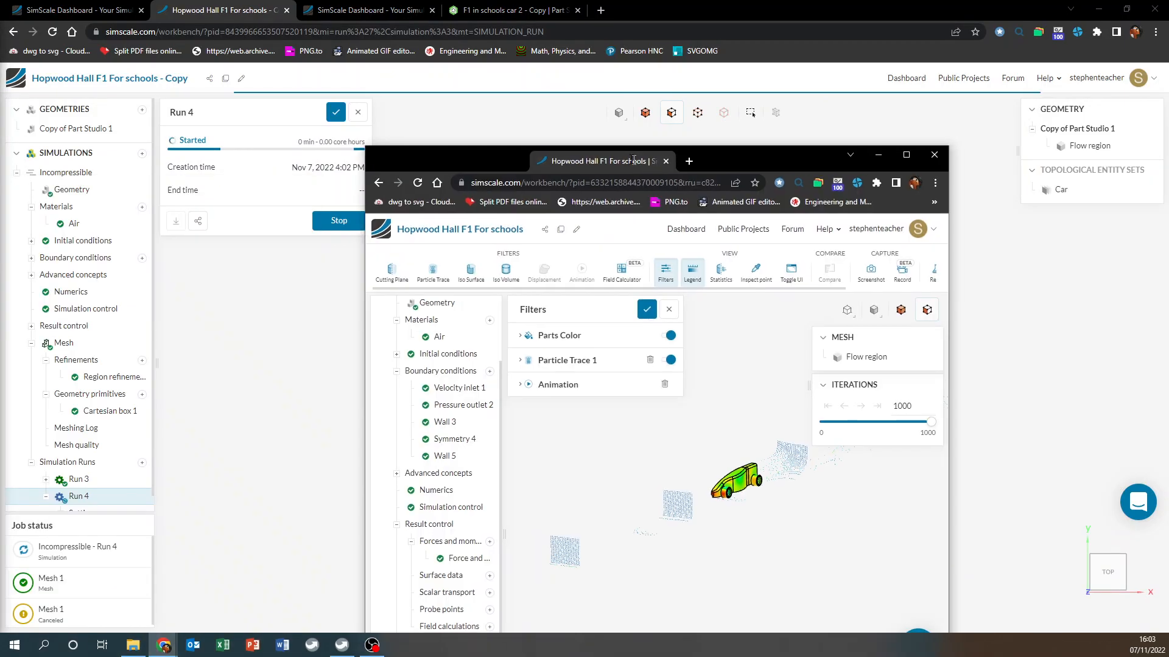
key(super+Left)
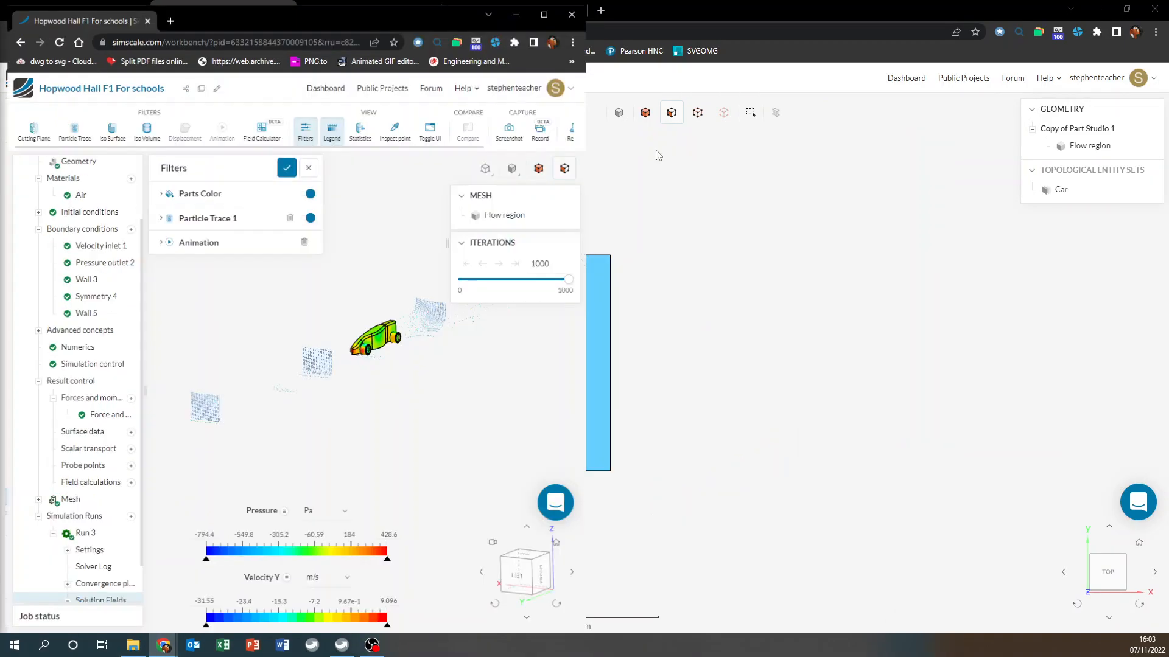
key(super+Up)
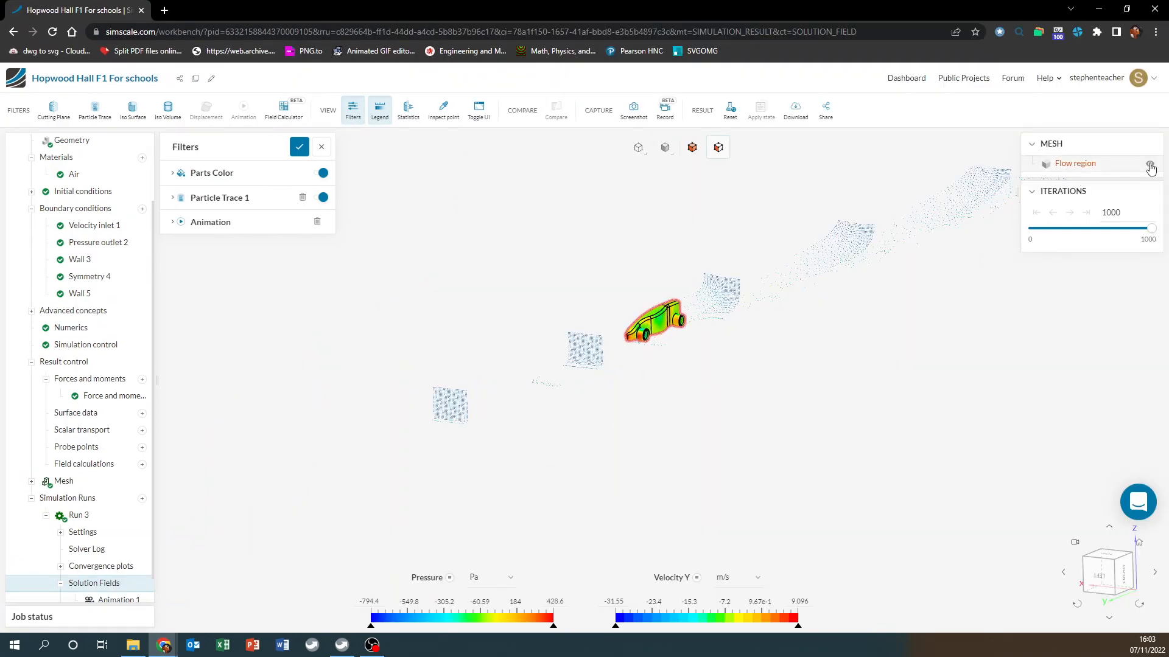
click(1149, 165)
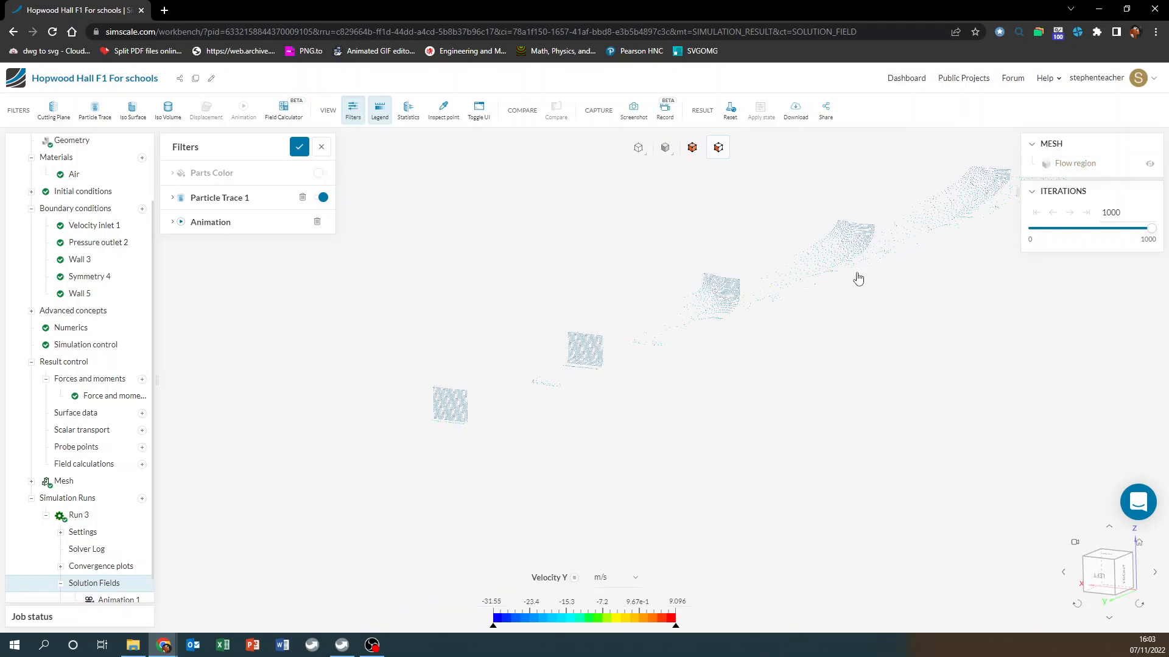
click(1150, 165)
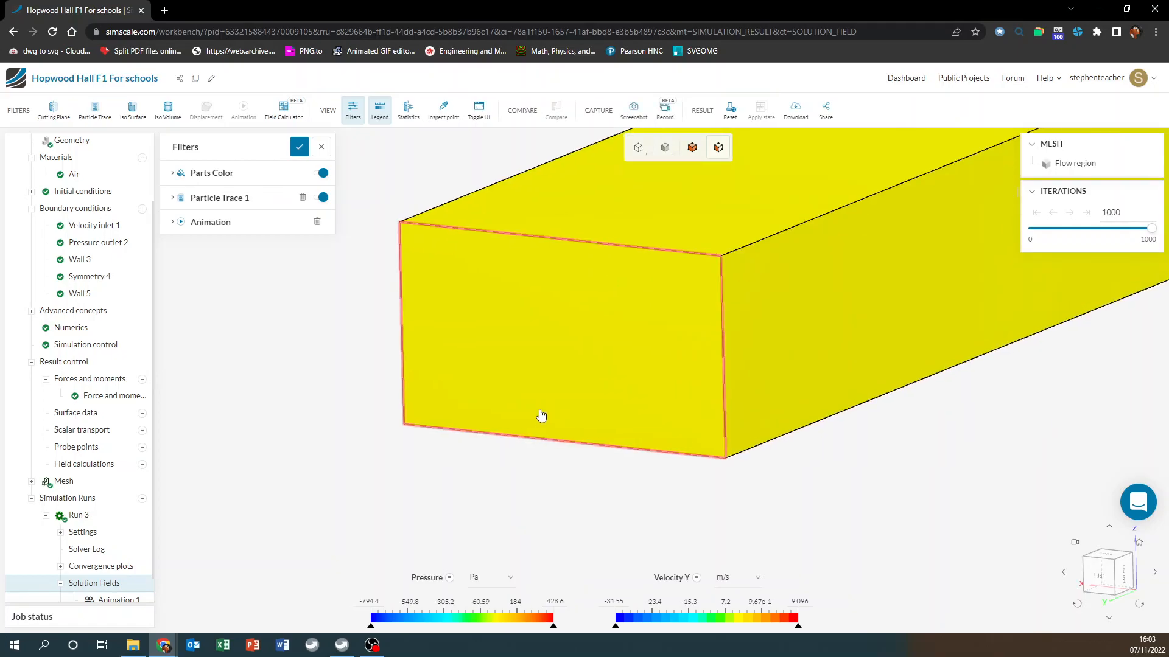
Hide the outer faces of the flow region, leaving only the car and the particle trace displayed
scroll(541, 416, down, 5)
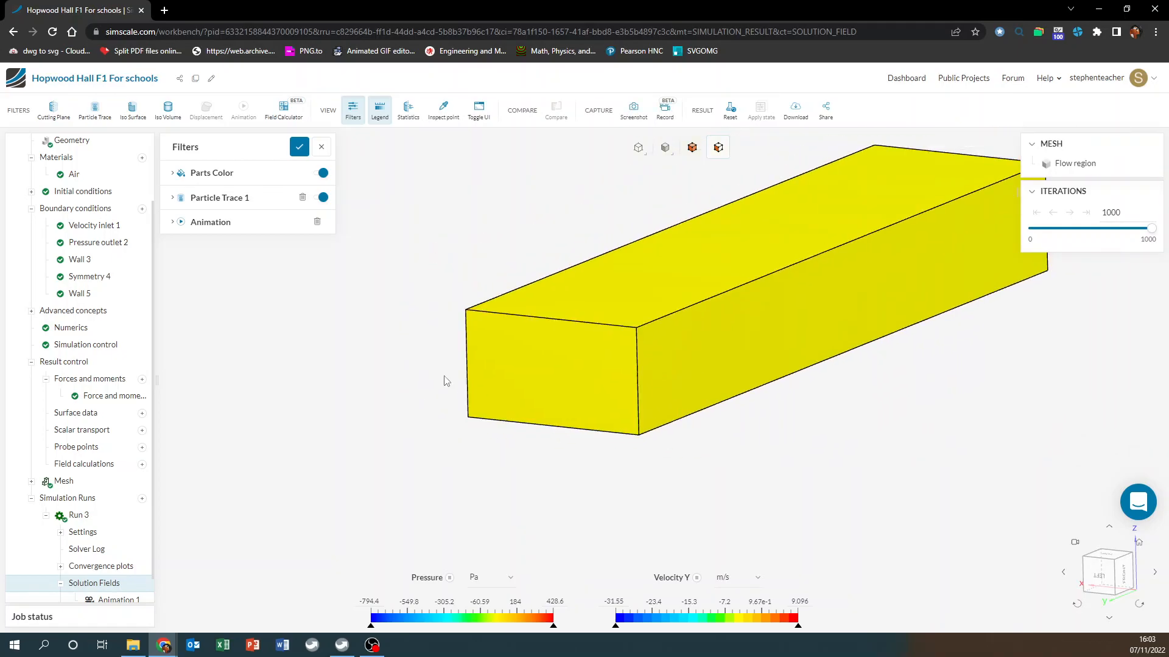
right_click(446, 381)
click(446, 363)
drag(446, 363, 772, 370)
scroll(772, 370, up, 4)
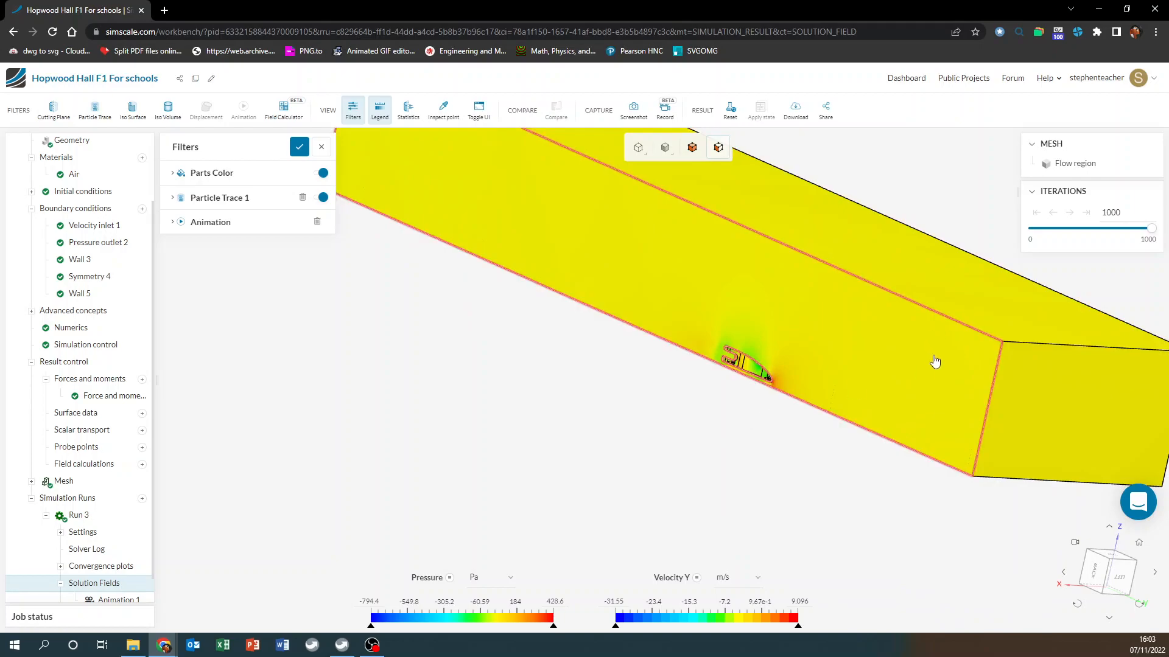
right_click(1046, 400)
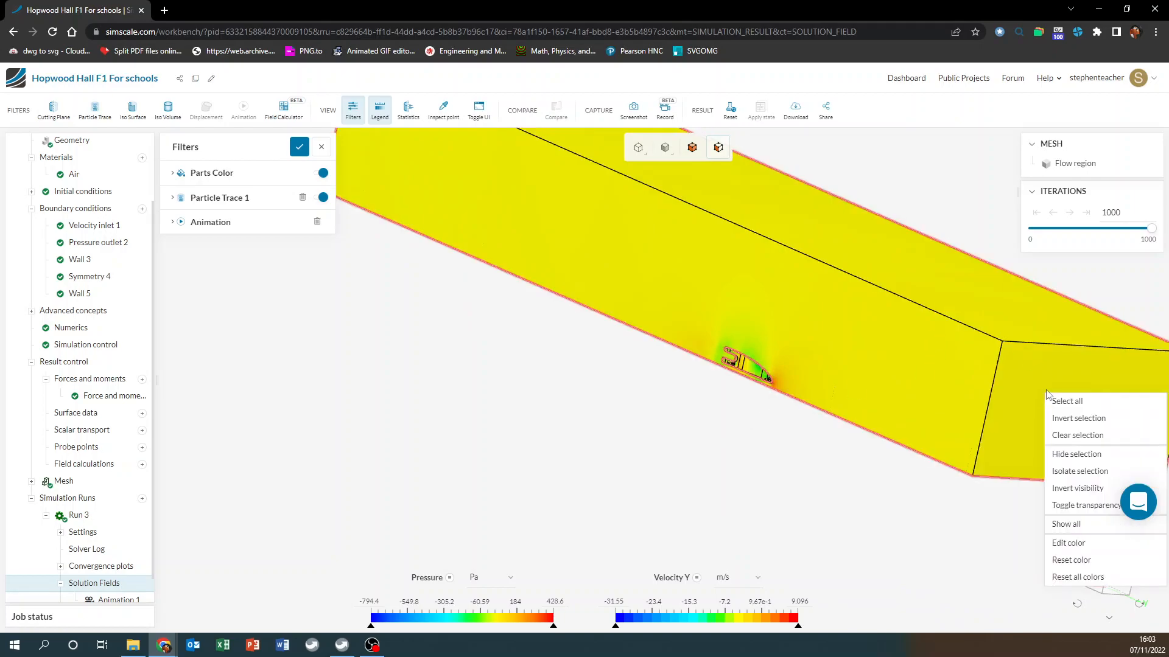
click(1074, 456)
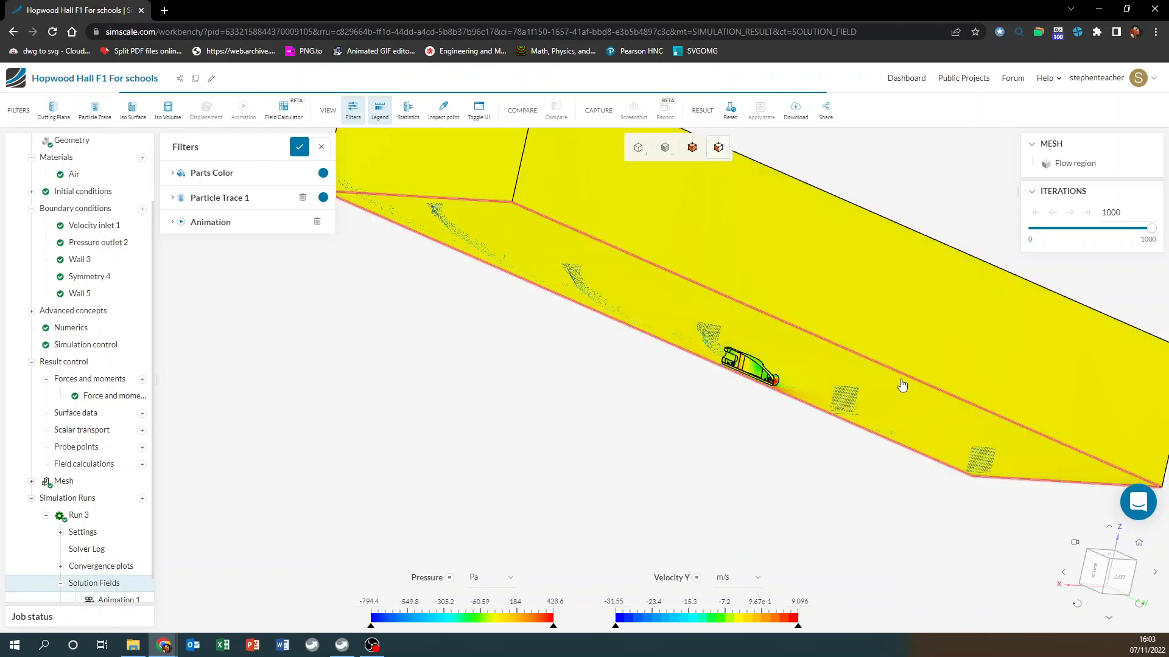
right_click(455, 161)
click(493, 218)
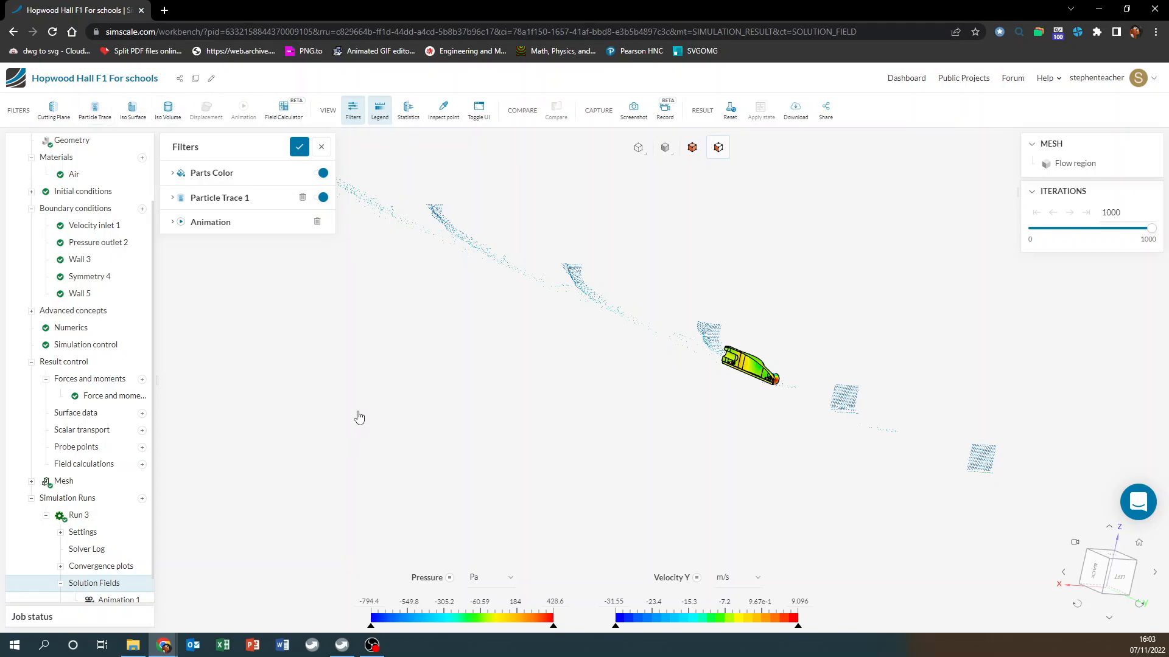
View the car and its particle trace from another angle and open the Parts Color filter settings
mouse_move(795, 422)
mouse_down()
mouse_move(782, 385)
mouse_move(819, 411)
mouse_up()
scroll(825, 393, up, 2)
right_click(824, 364)
click(814, 323)
drag(827, 331, 673, 313)
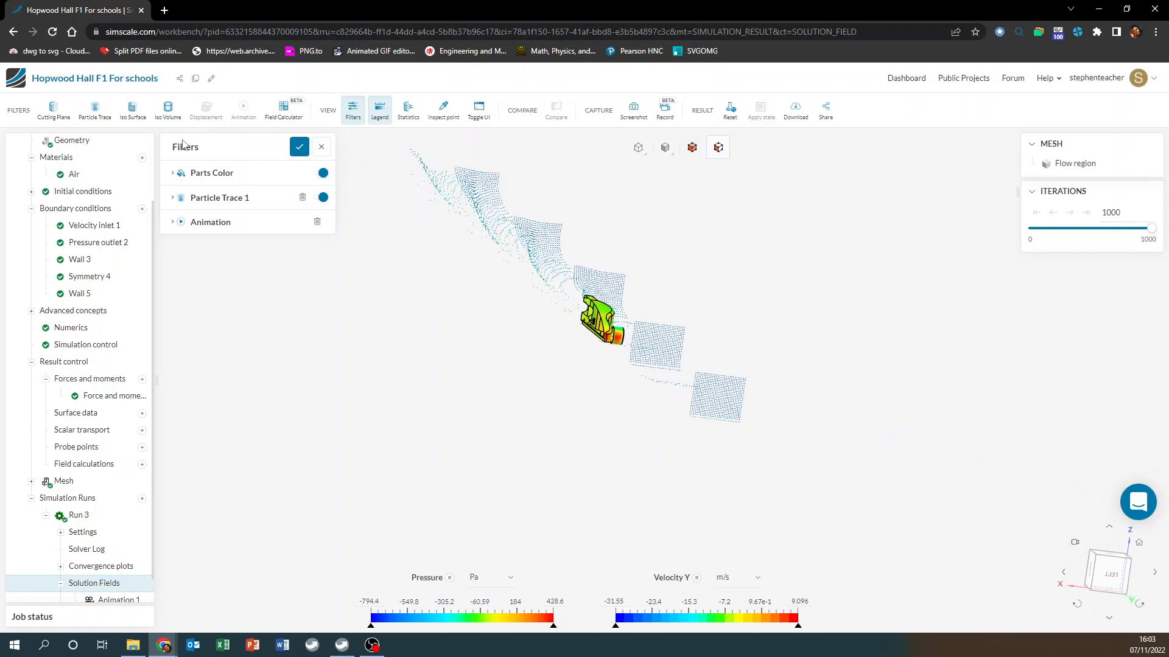
click(214, 175)
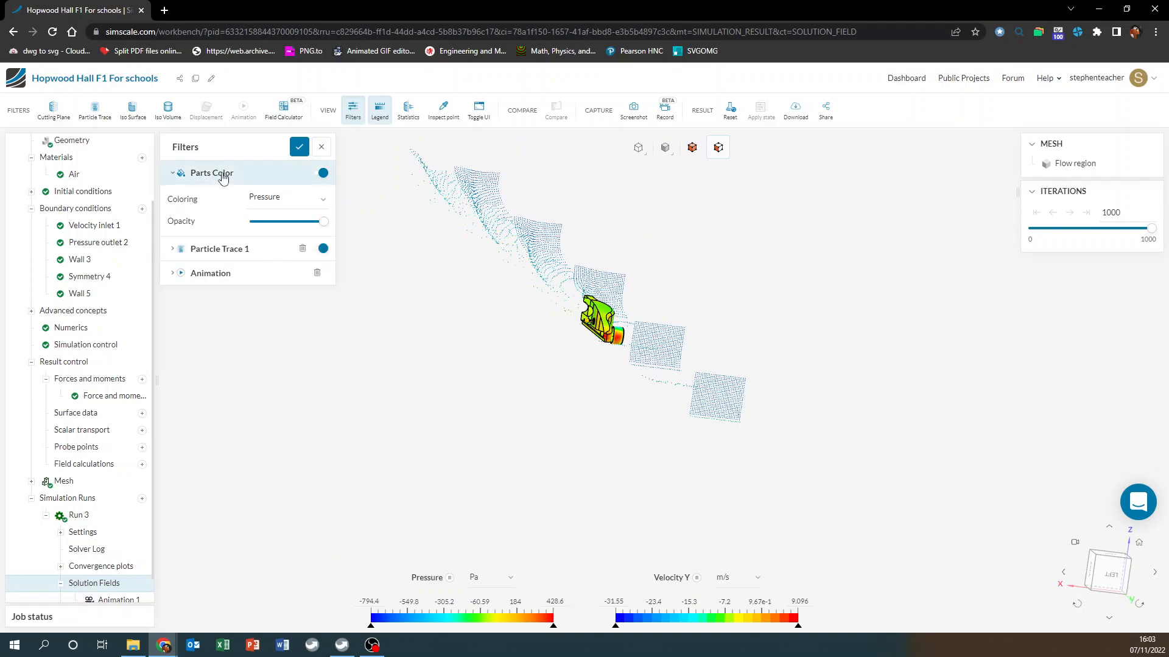
Try coloring the car parts by Turbulent Kinetic Energy, Velocity Y and Velocity Z
click(267, 201)
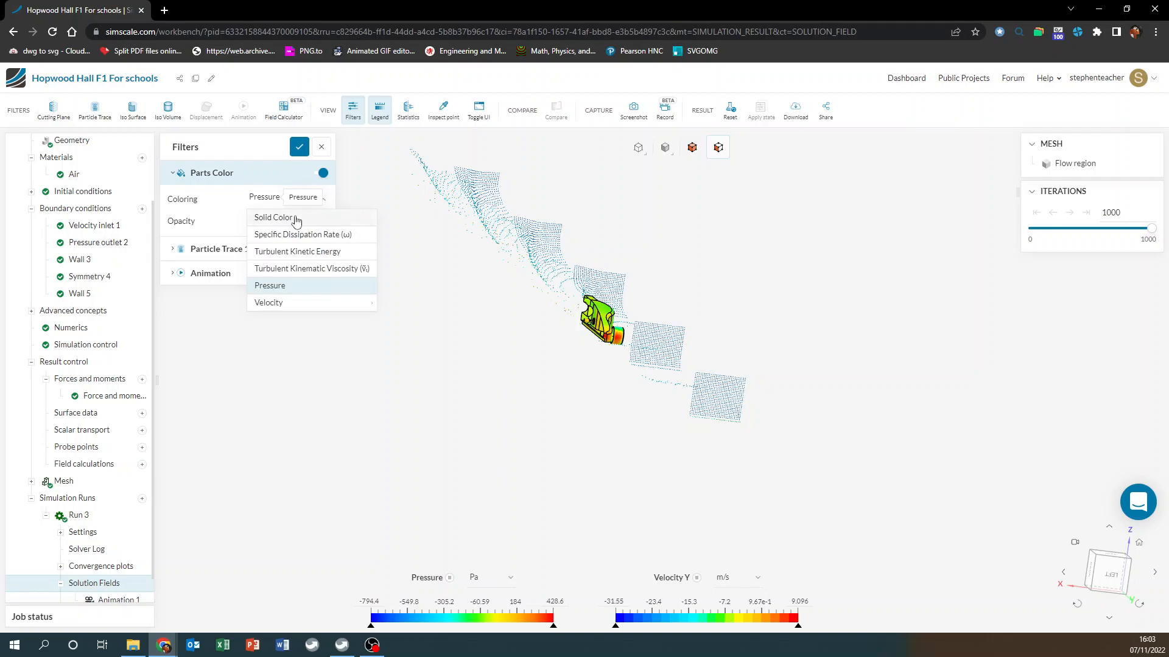
click(317, 253)
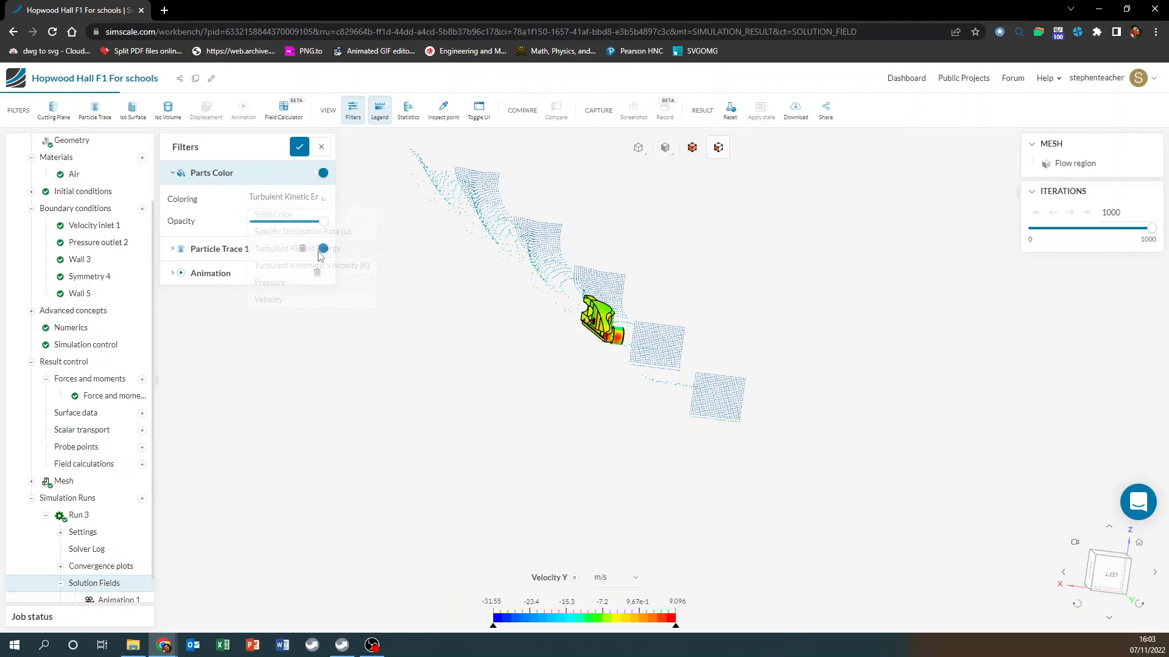
click(303, 202)
mouse_move(272, 304)
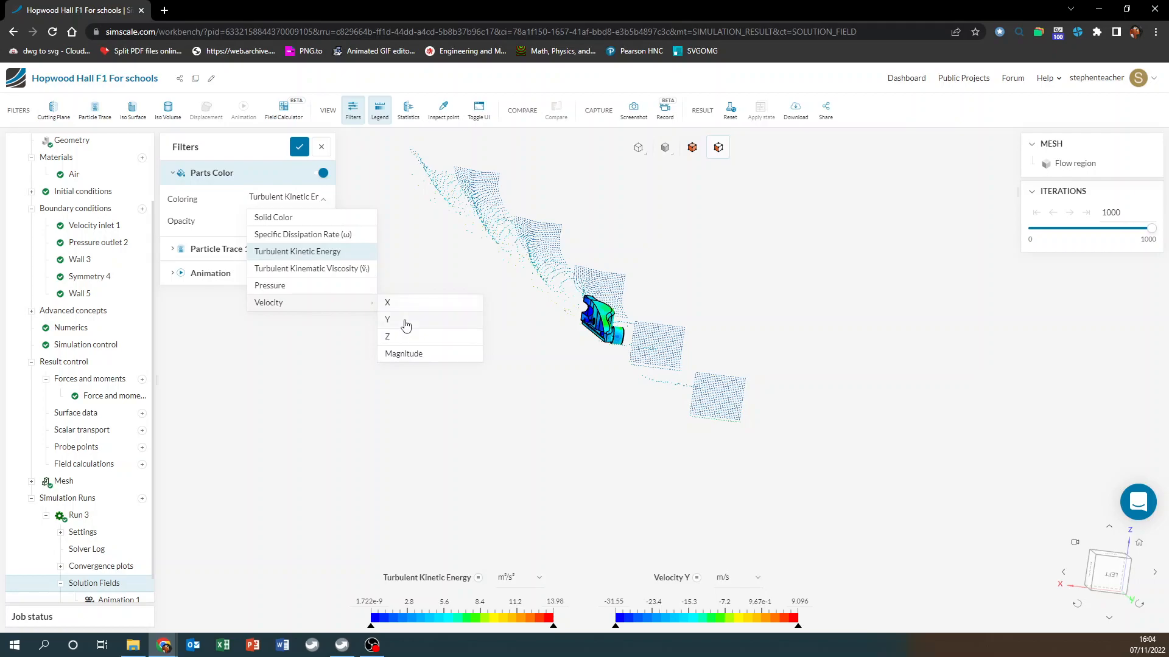
click(406, 321)
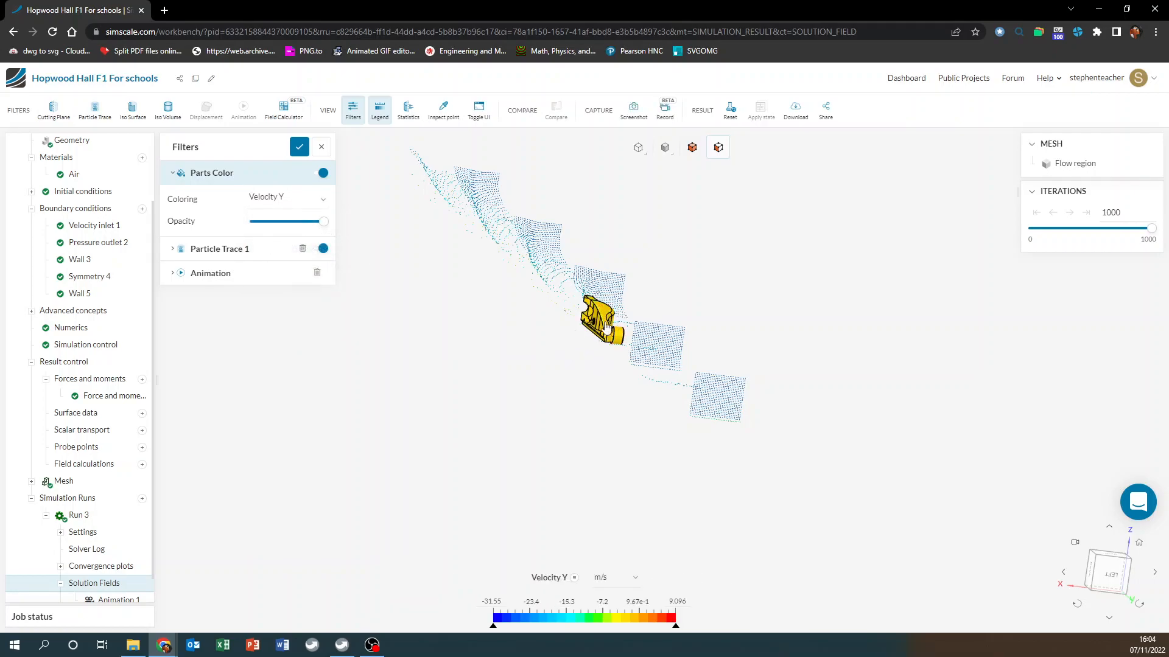
click(323, 201)
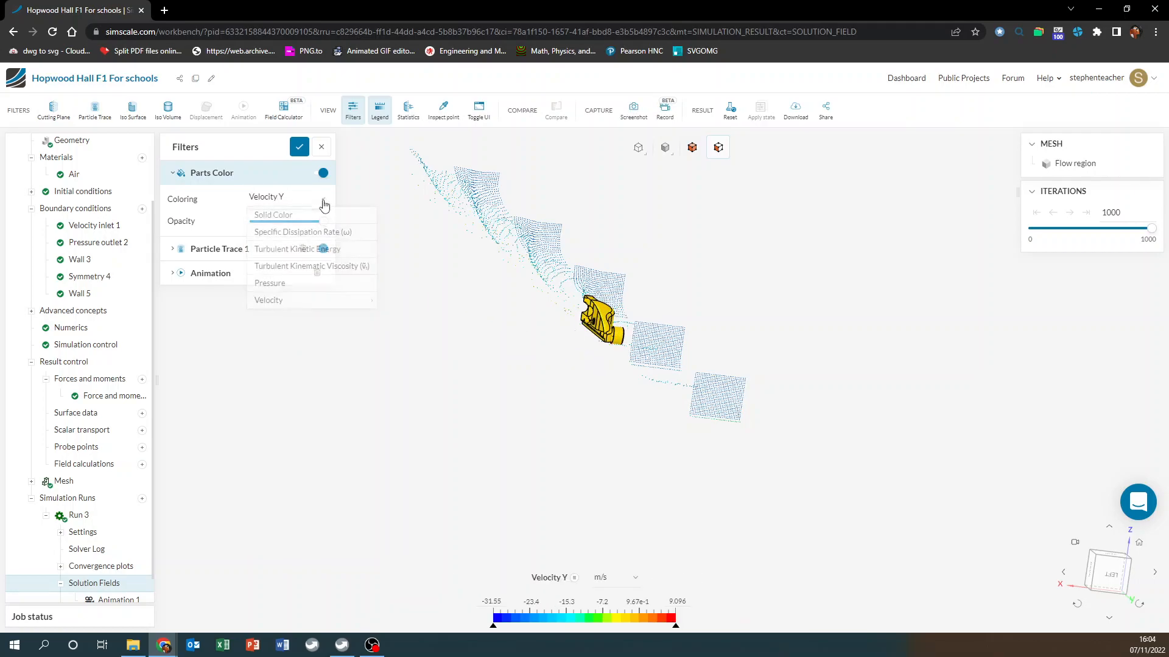
mouse_move(286, 304)
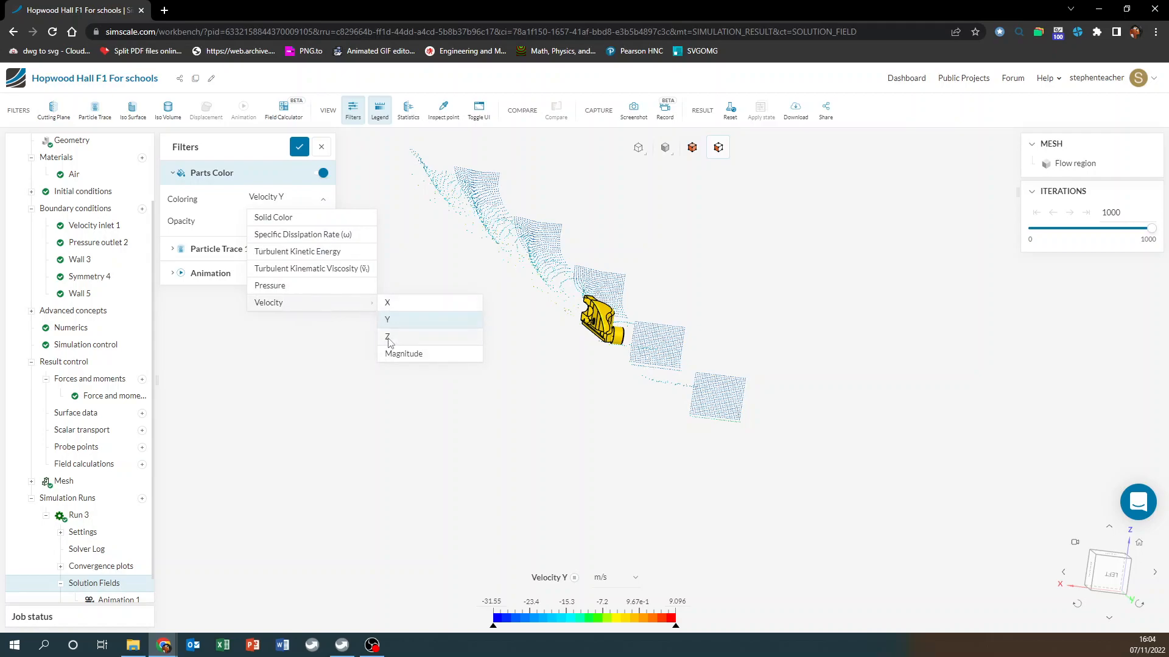
click(389, 339)
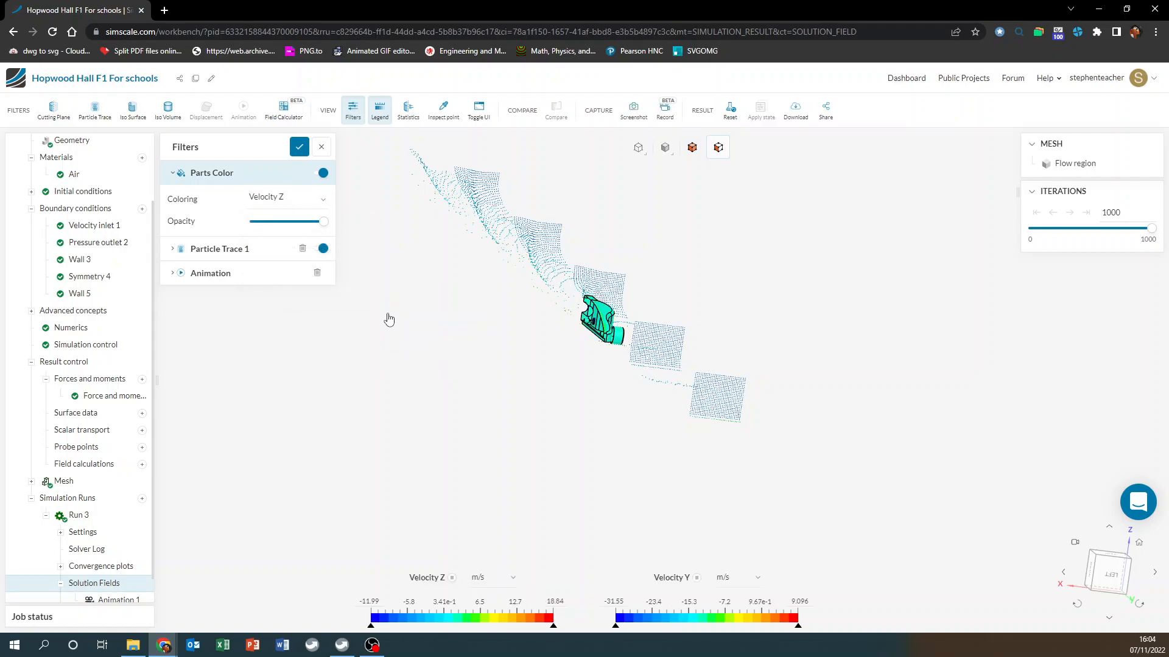
Set the Parts Color coloring back to Pressure and inspect the pressure distribution on the car up close
click(306, 203)
click(285, 287)
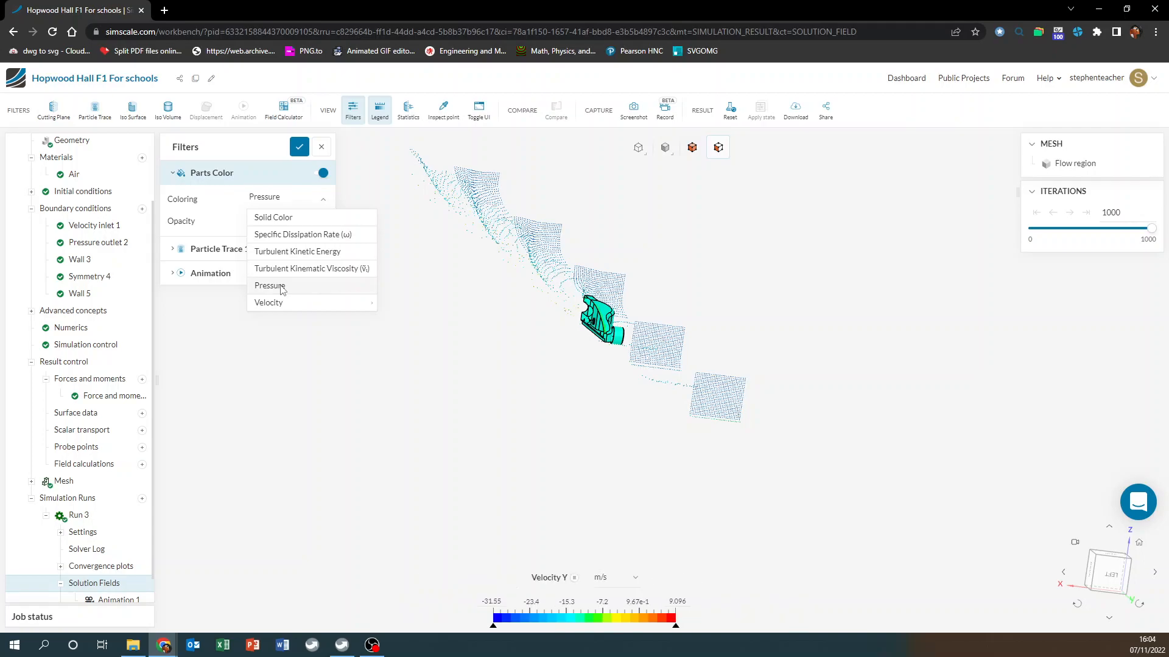
scroll(606, 332, up, 2)
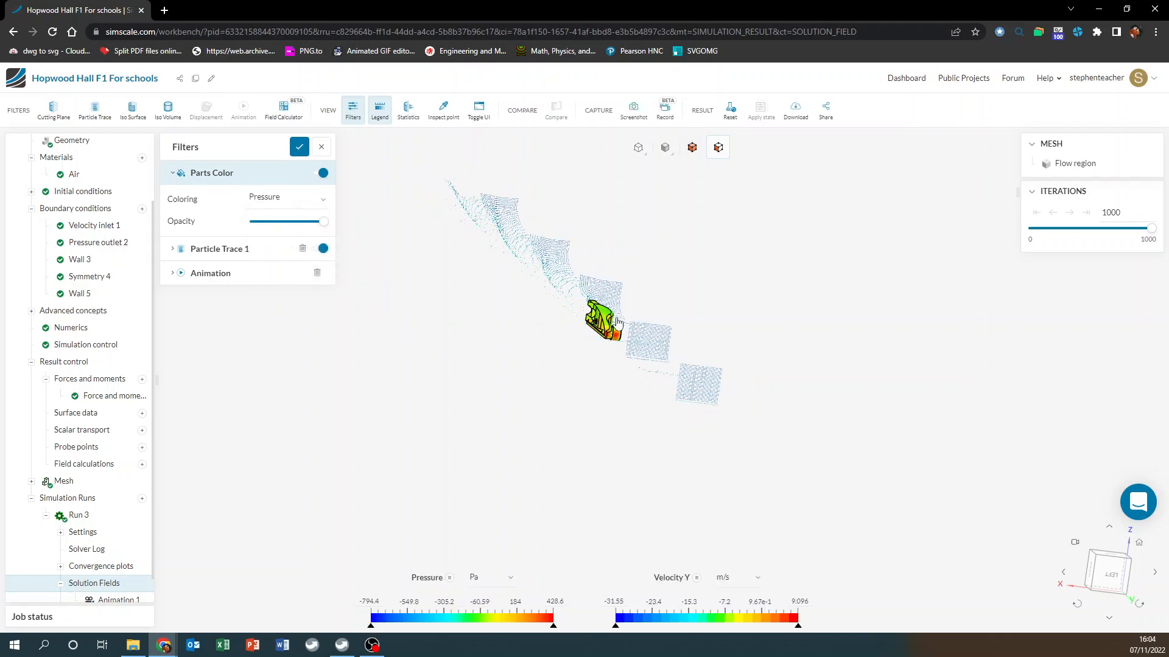
scroll(613, 326, up, 4)
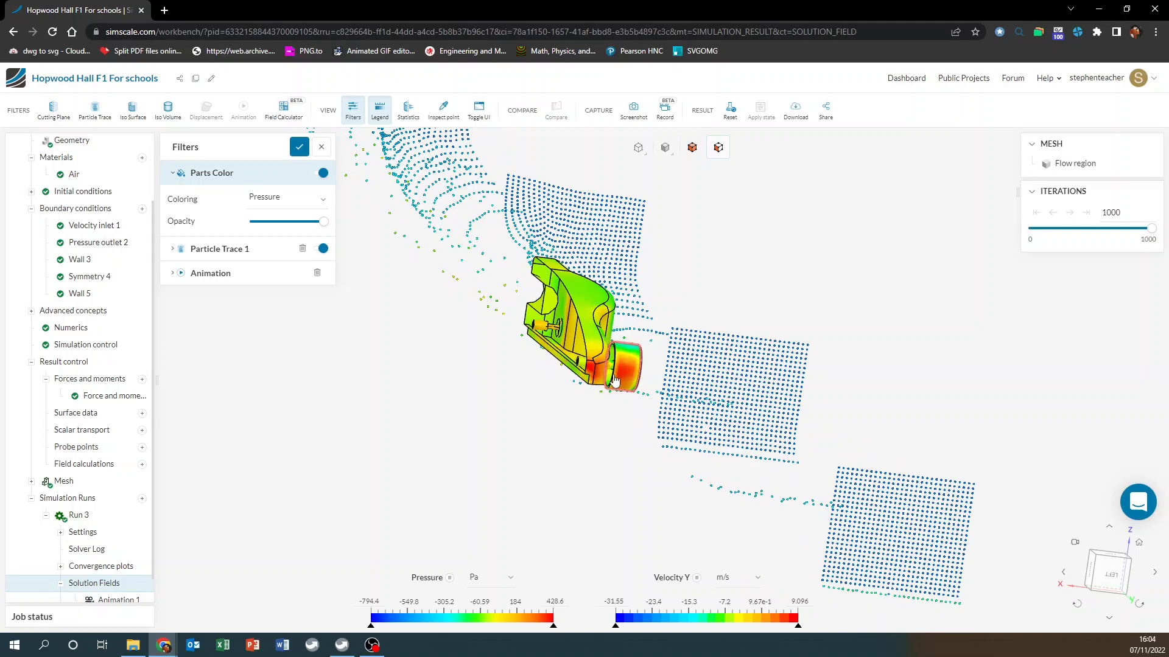
right_click(515, 376)
click(477, 341)
mouse_move(475, 359)
mouse_down()
mouse_move(412, 329)
mouse_move(447, 363)
mouse_move(493, 364)
mouse_up()
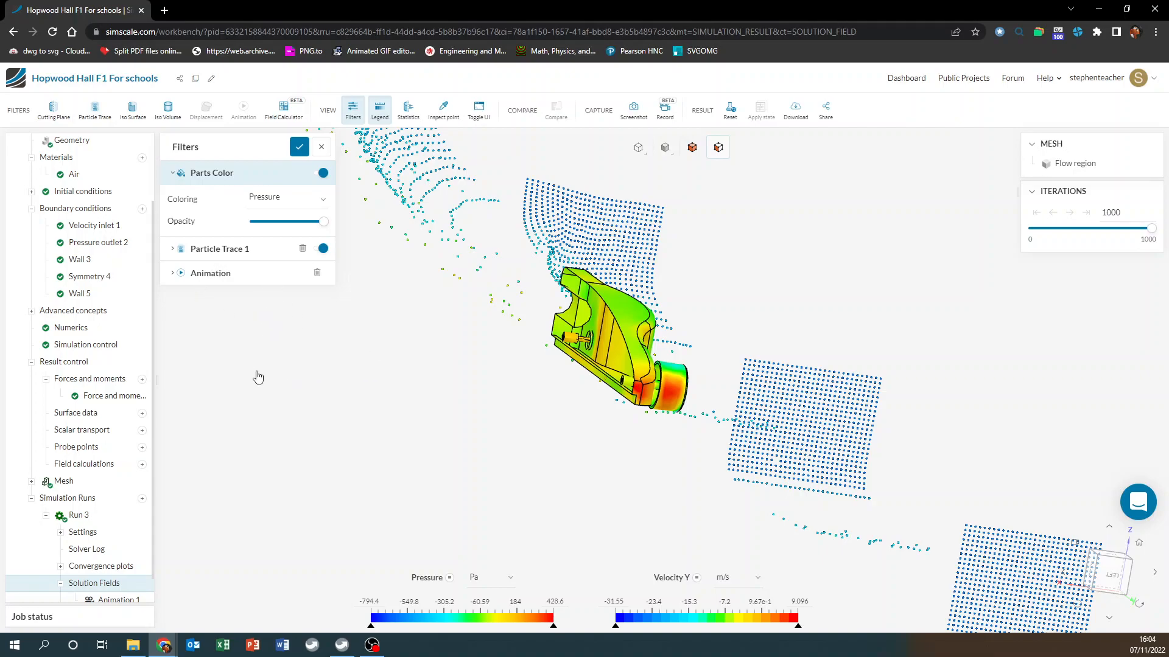
Open the Particle Trace 1 settings and switch seed position picking on and off without choosing a new position
click(175, 251)
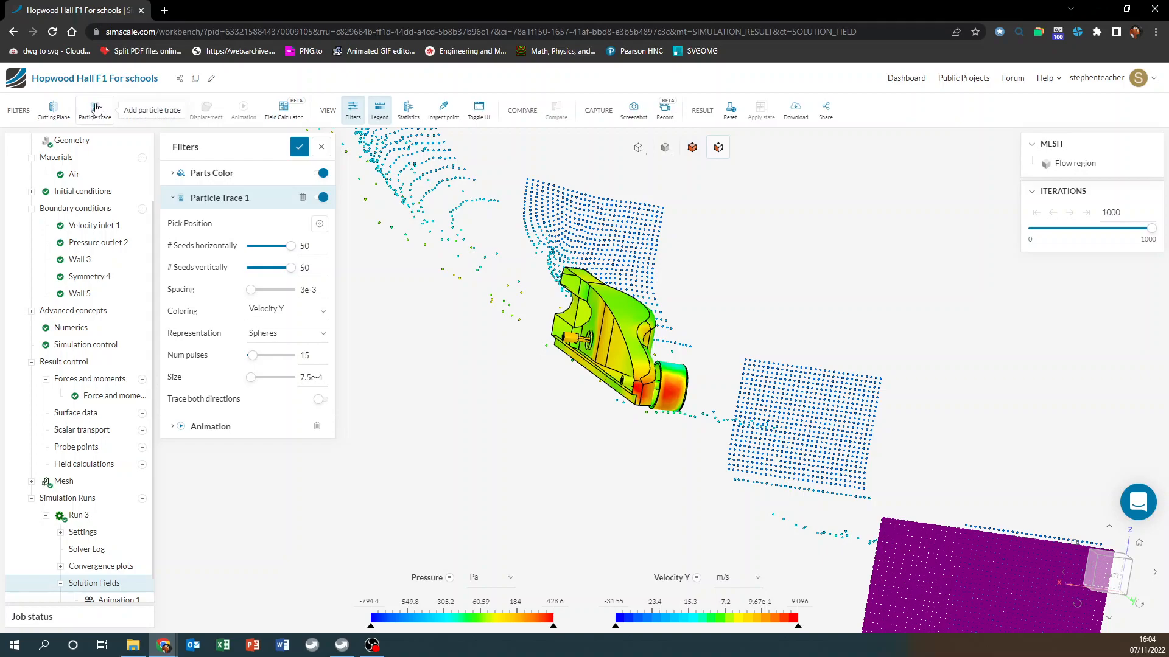
scroll(543, 388, down, 3)
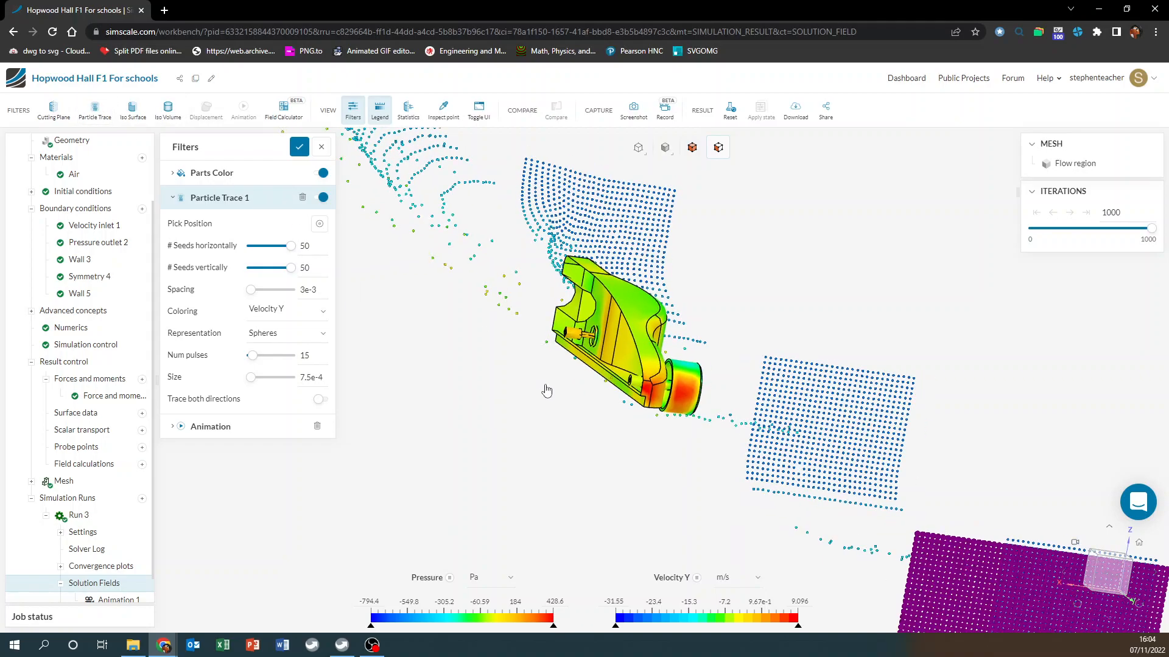
scroll(544, 388, down, 2)
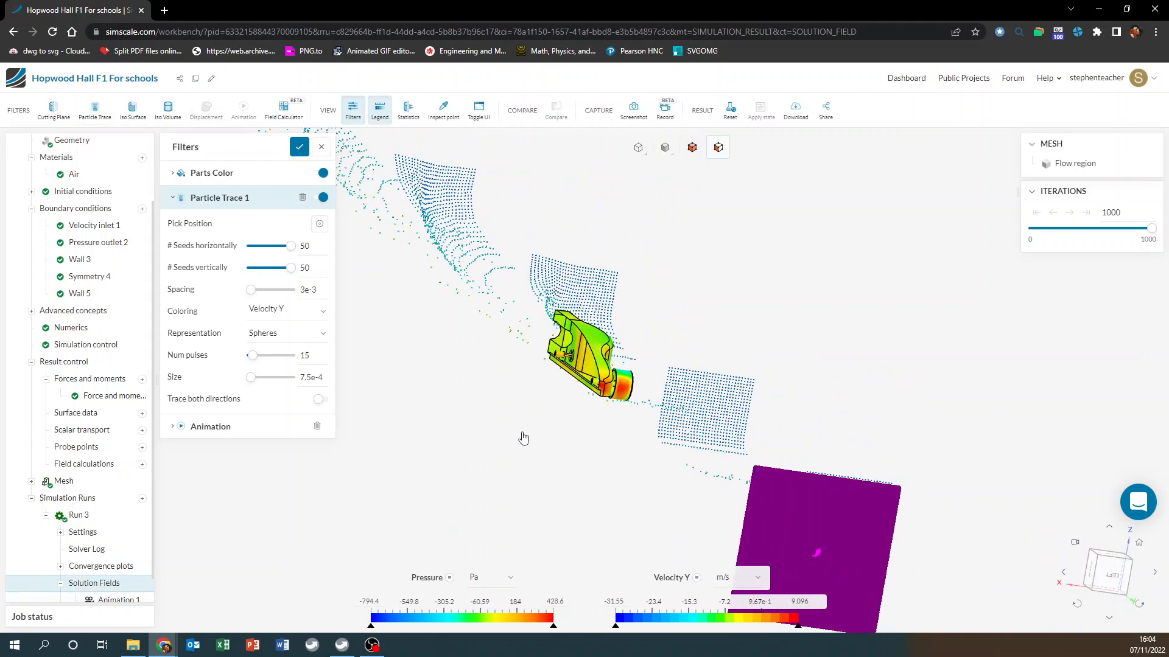
click(320, 226)
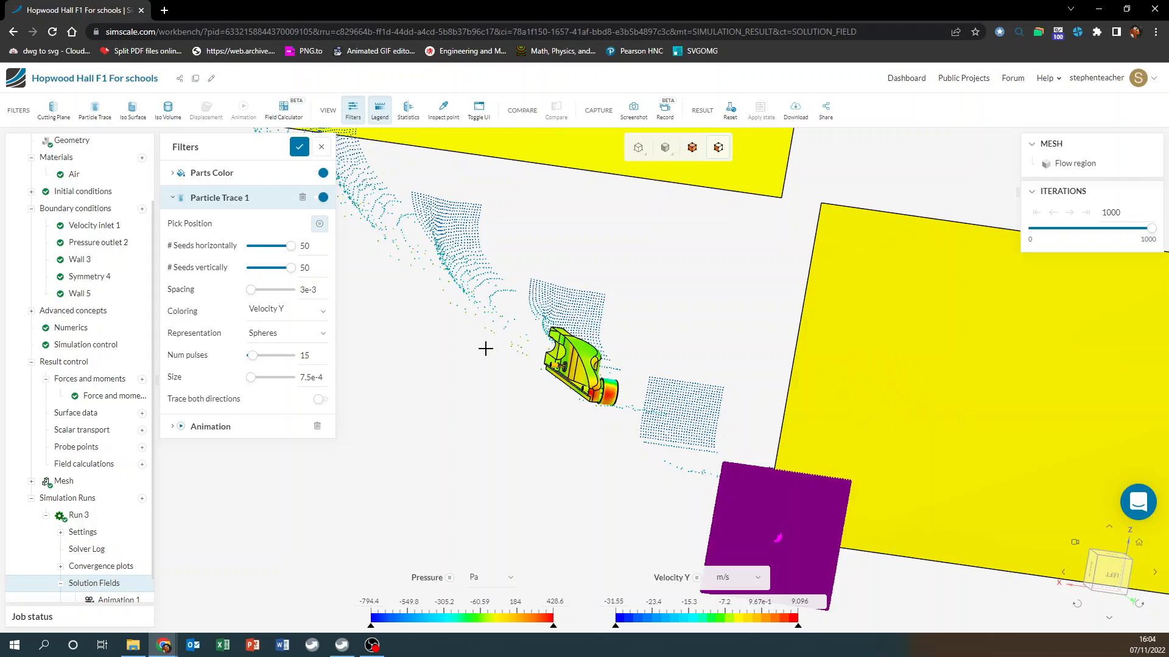
click(316, 225)
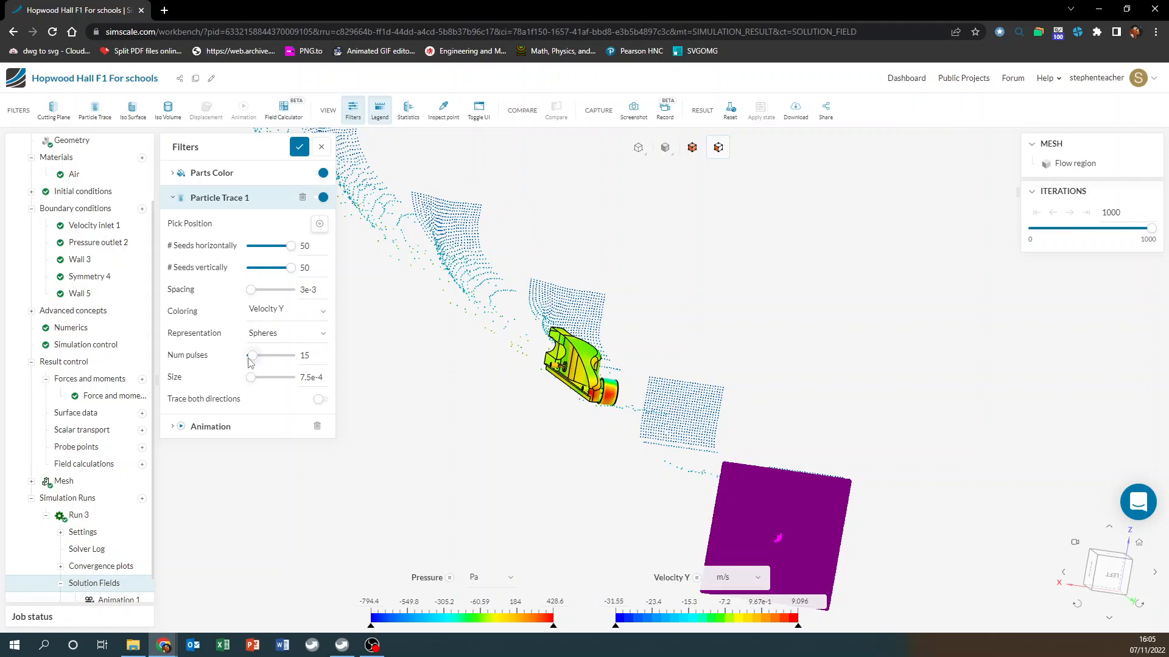
Set the Particle Trace animation to 419 steps and play it, viewing the flow around the car from both sides
click(173, 428)
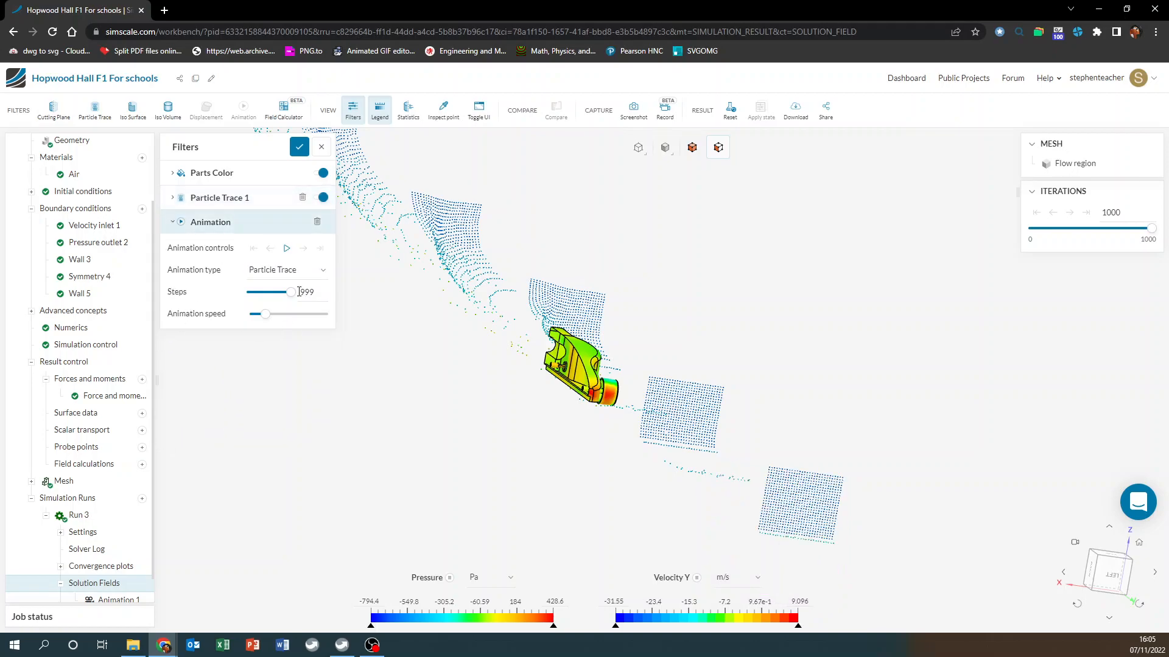
click(287, 248)
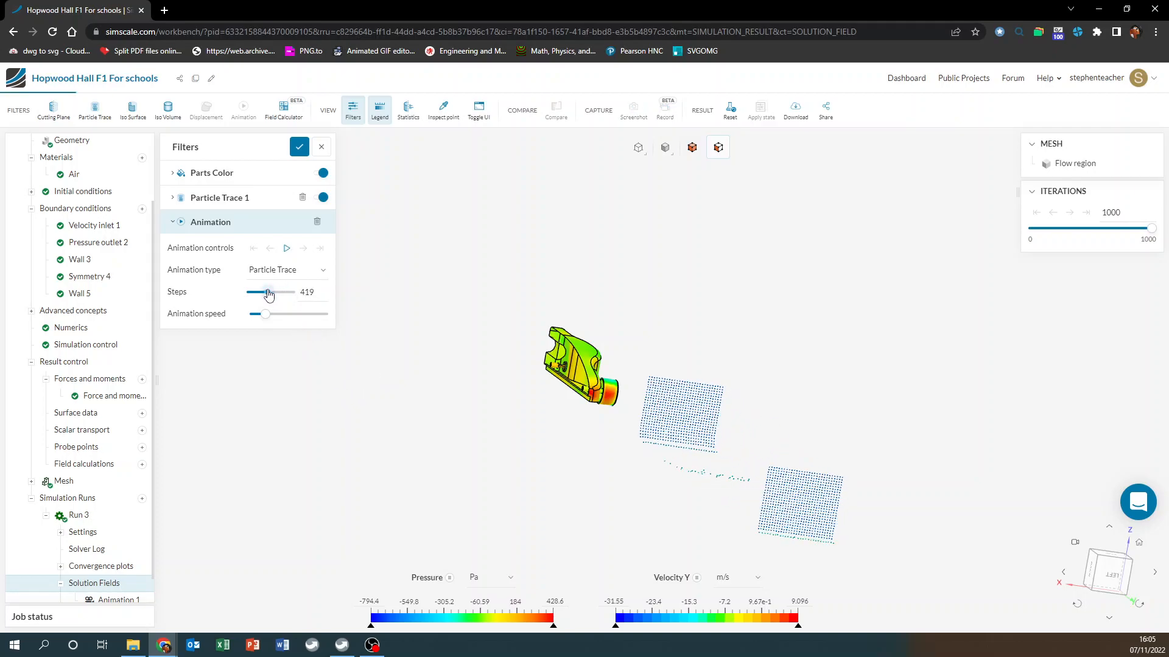
click(288, 251)
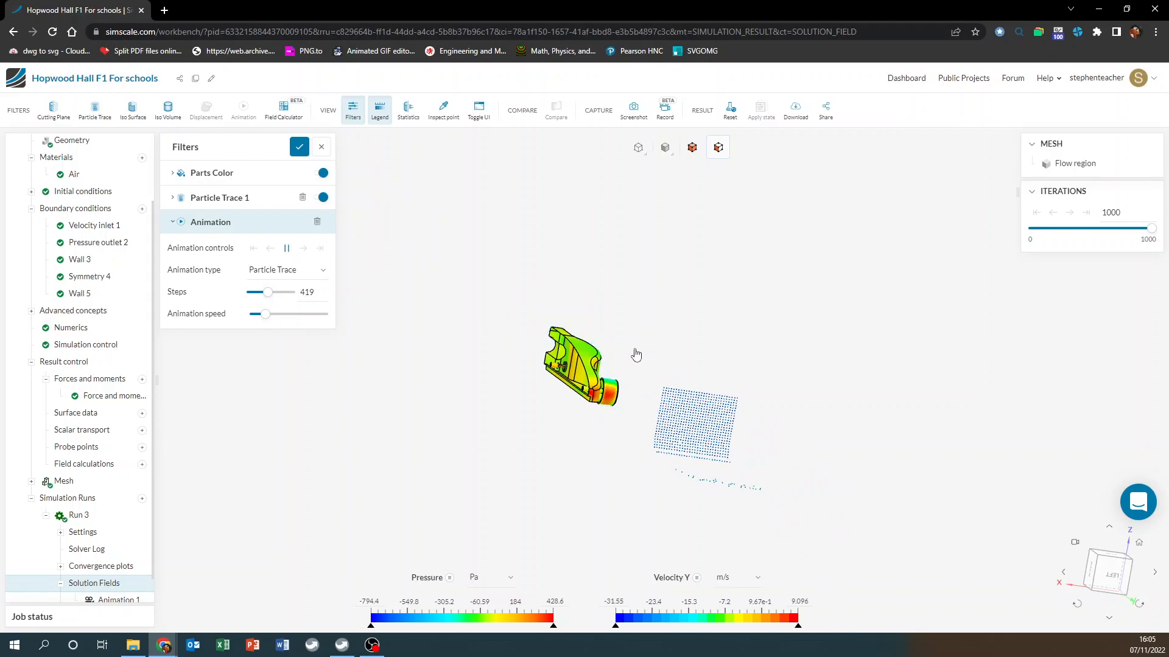
scroll(636, 354, up, 5)
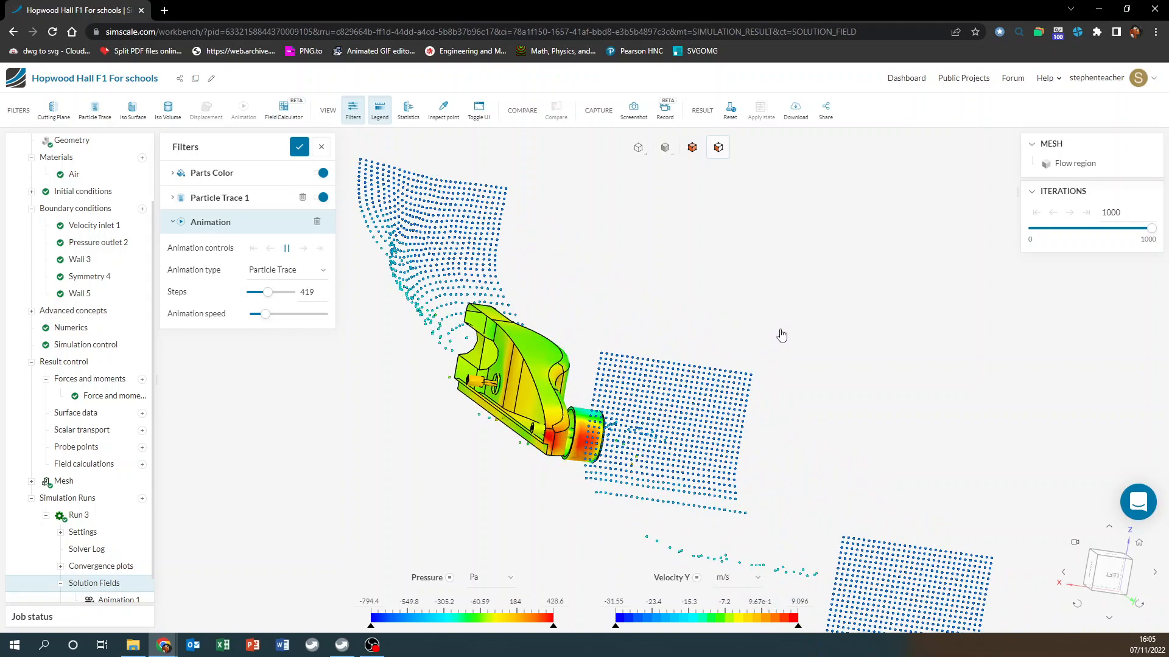
drag(754, 328, 597, 353)
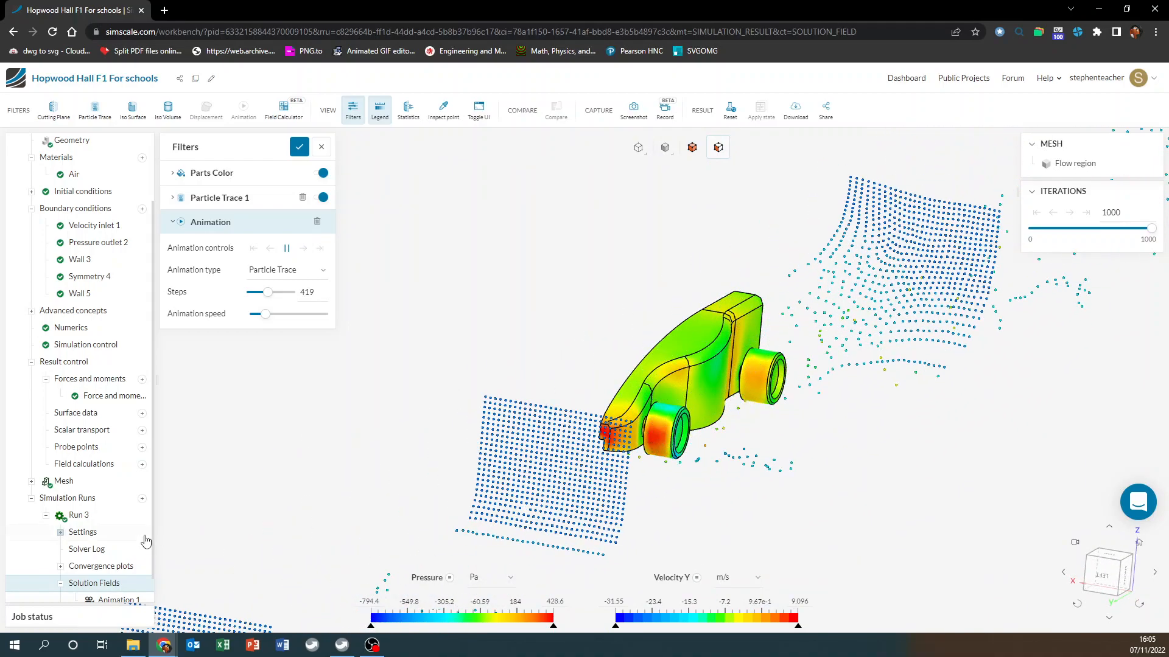
Examine Run 3's convergence plots for the domain, inlets, outlets and walls
click(94, 567)
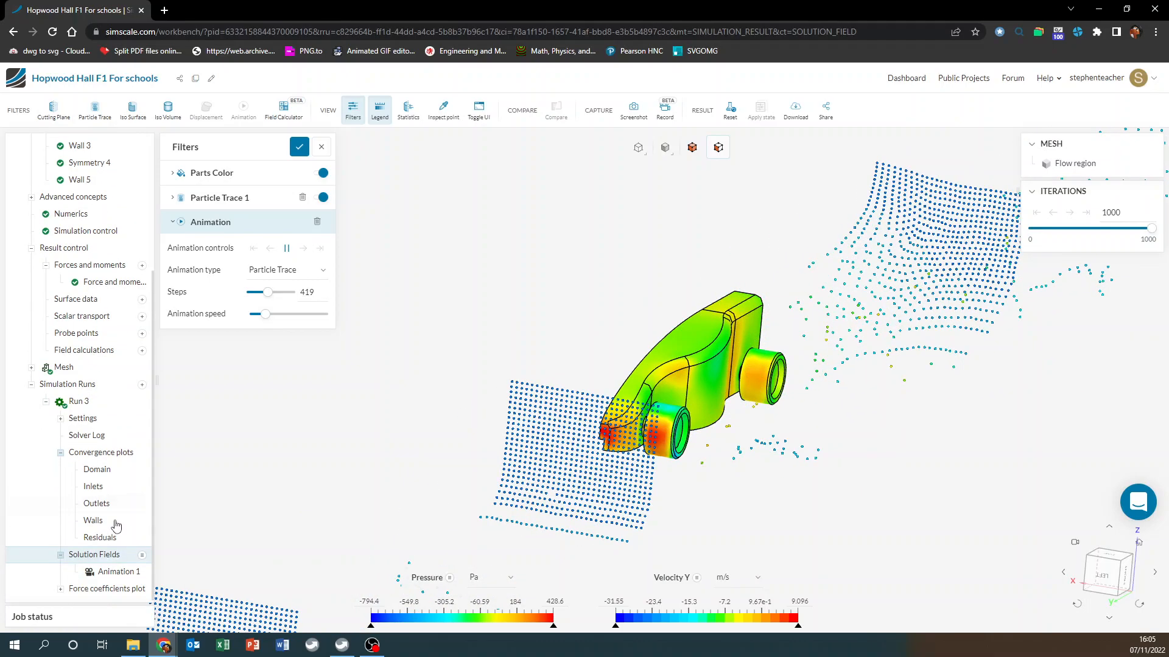
click(103, 472)
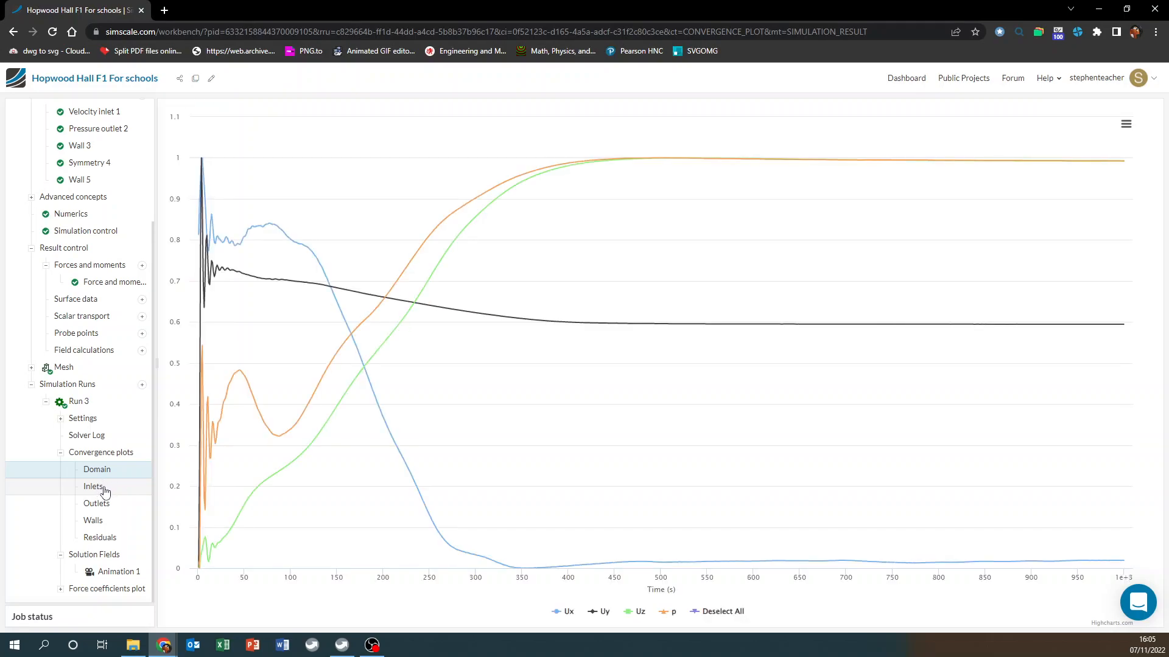
click(94, 487)
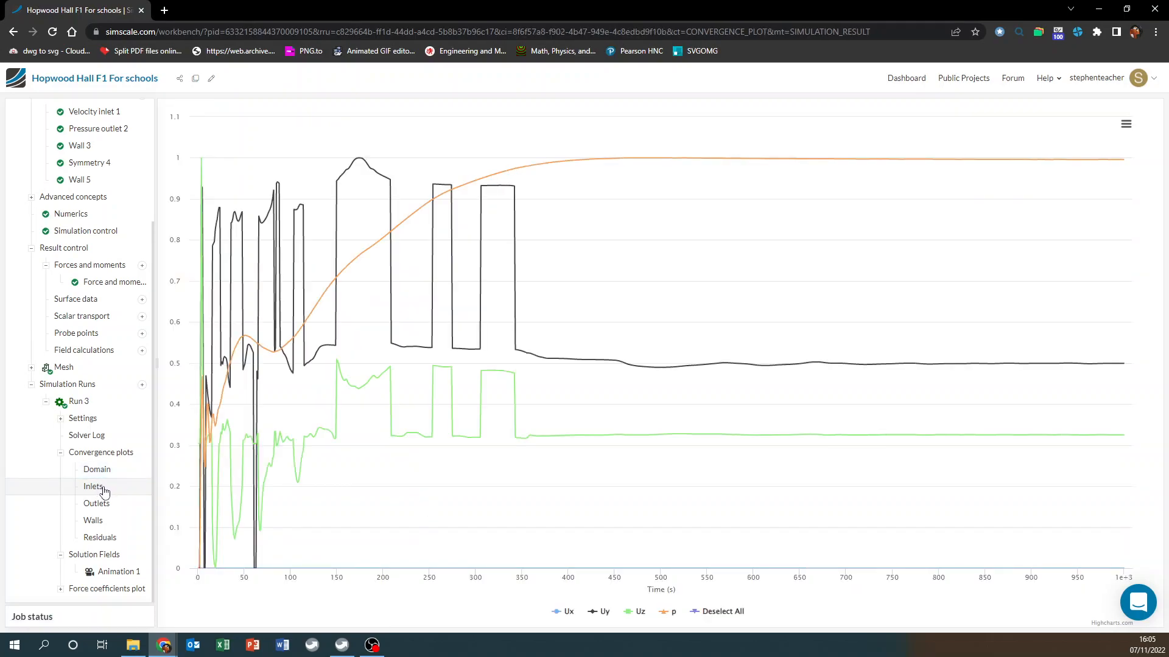
click(97, 506)
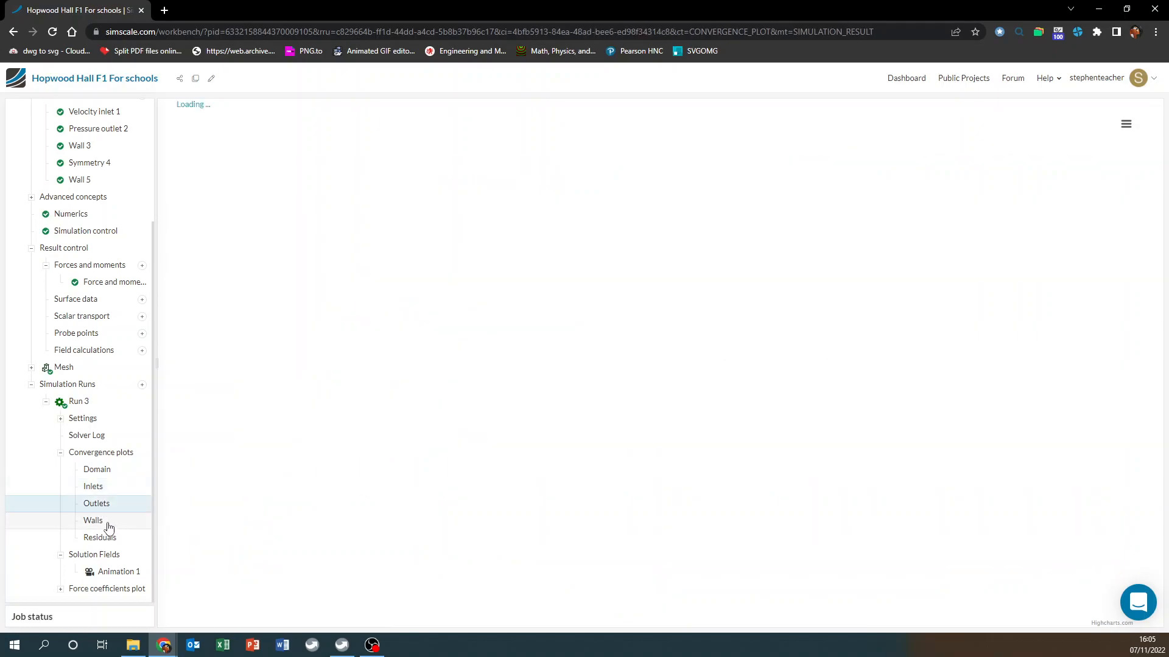
click(95, 522)
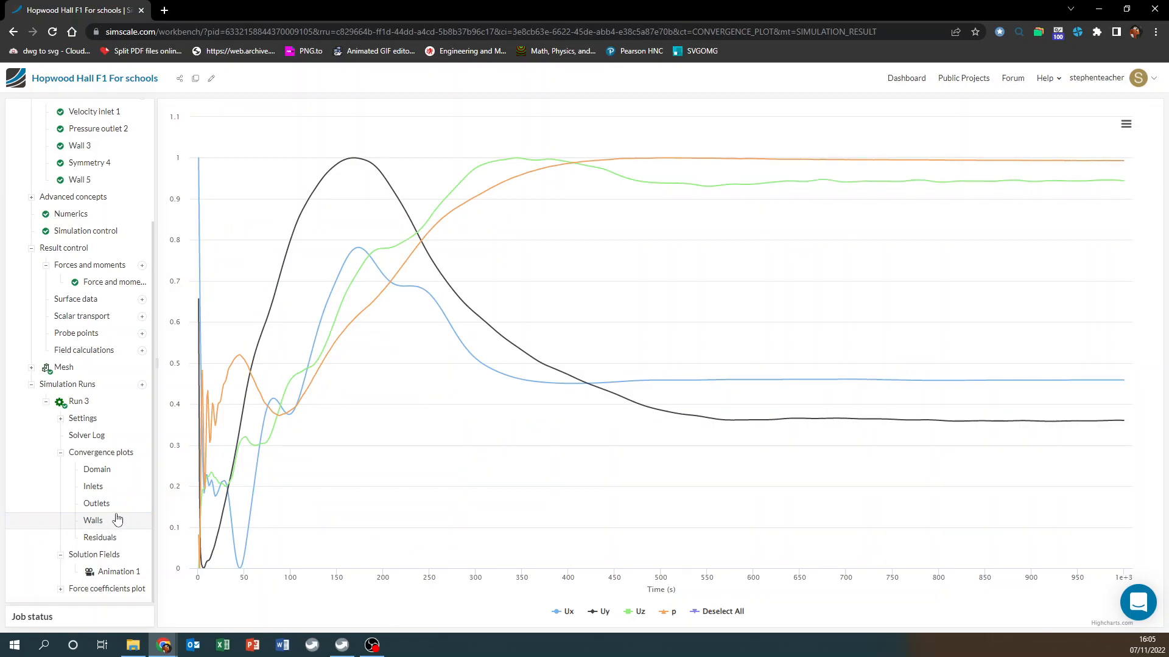
Examine Run 3's force and moment coefficients plot, and collapse the run's entries in the simulation tree
scroll(112, 594, down, 1)
click(115, 590)
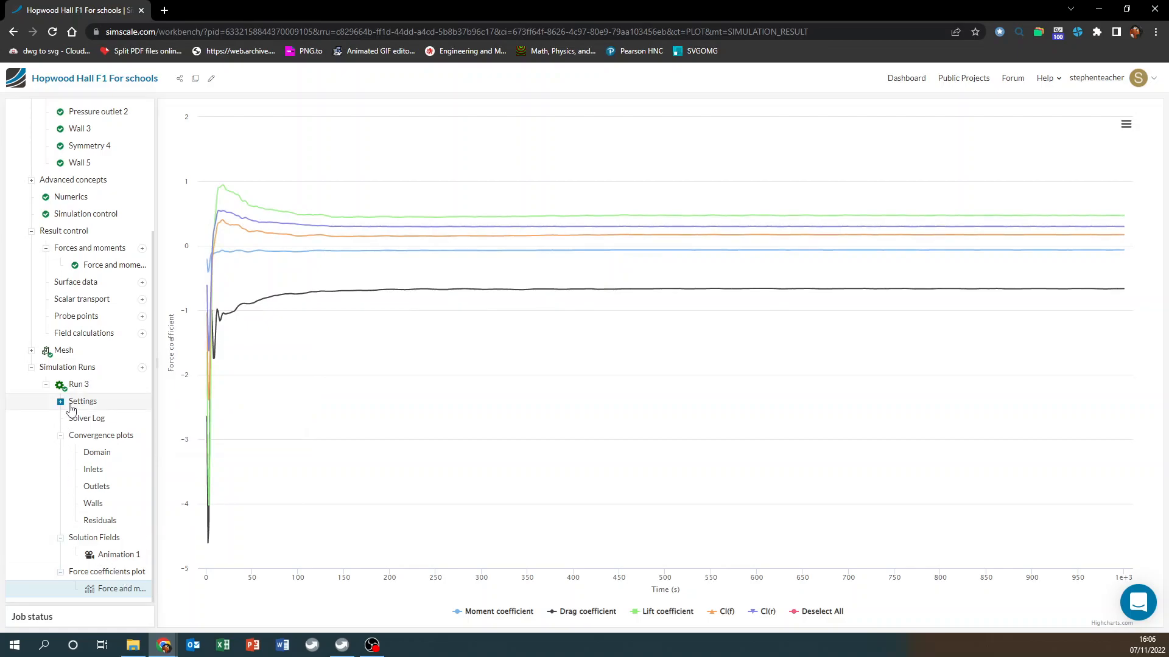
click(45, 386)
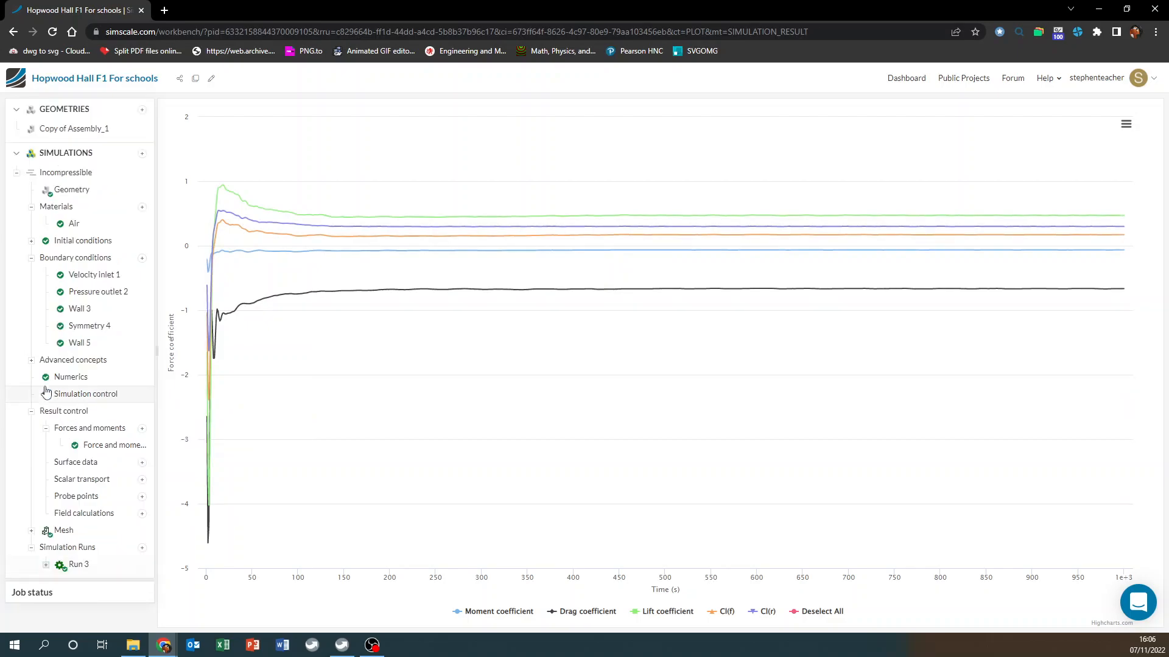